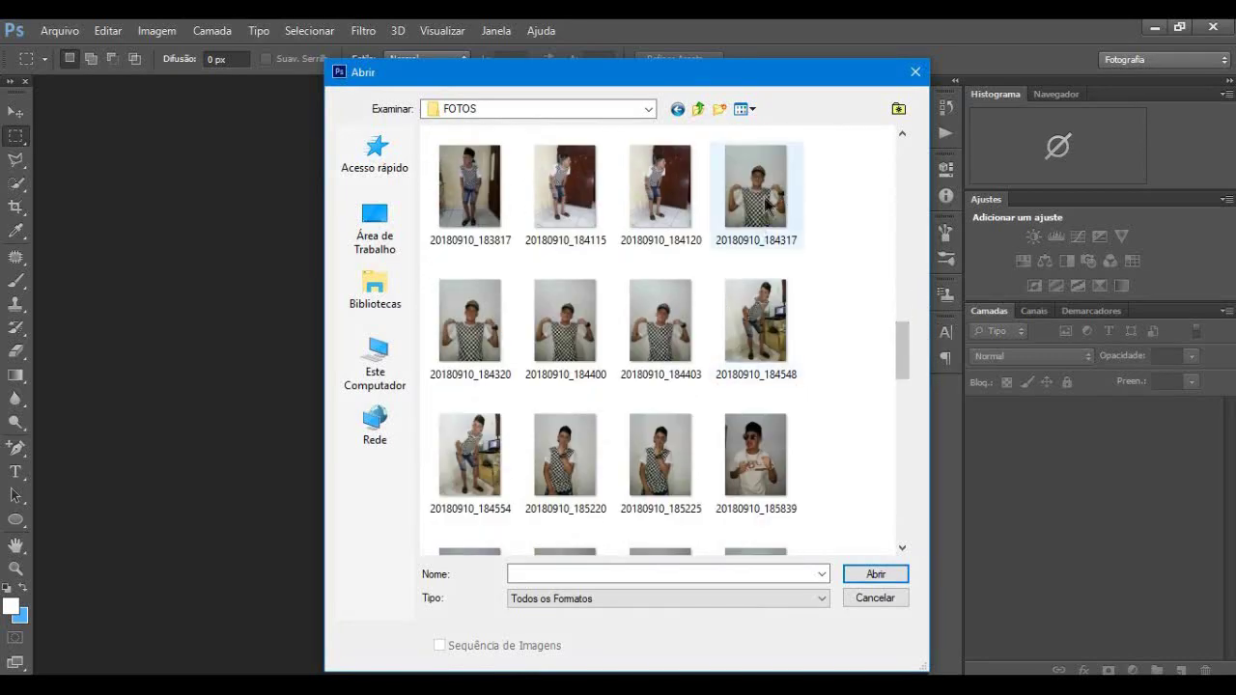
# Crop the photo to a marquee drawn around the young man, then deselect.
pyautogui.moveTo(637, 221); pyautogui.dragTo(270, 627)
pyautogui.click(157, 30)
pyautogui.click(165, 213)
pyautogui.rightClick(454, 262)
pyautogui.click(496, 273)
pyautogui.click(15, 448)
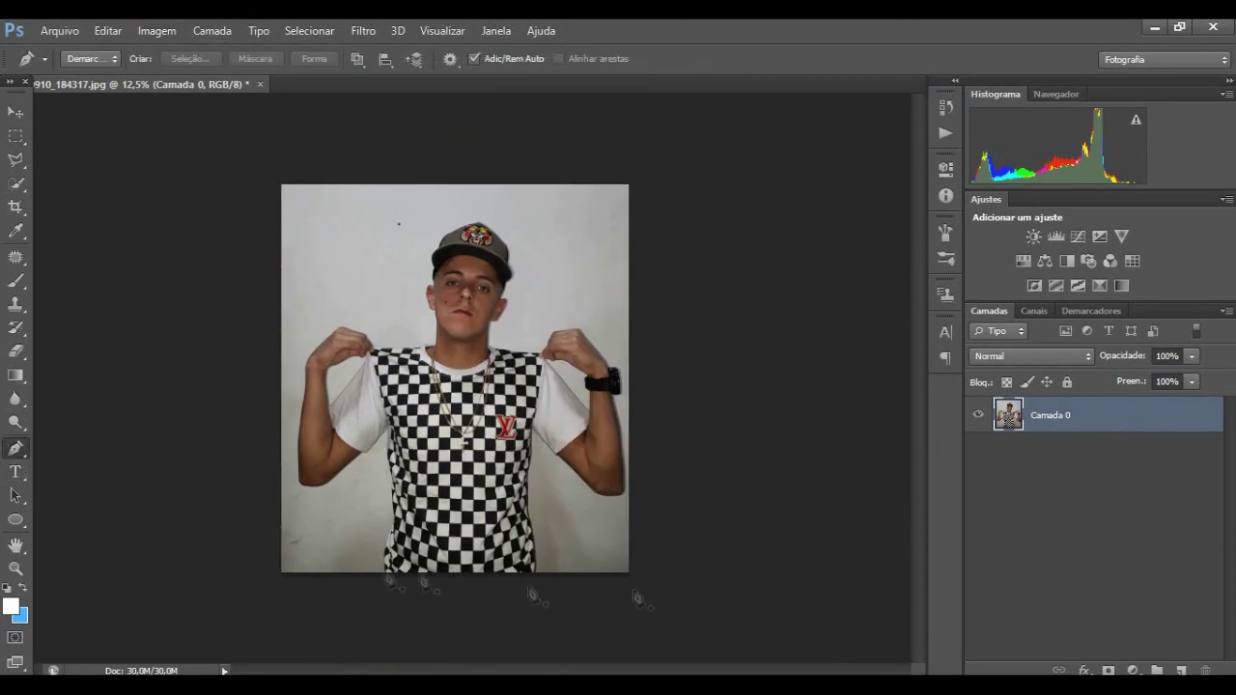
# Start the Pen path at the shirt's edge and trace up the shirt's right side.
pyautogui.scroll(10, 386, 579)
pyautogui.click(350, 372)
pyautogui.scroll(-5, 722, 348)
pyautogui.scroll(5, 719, 367)
pyautogui.click(702, 354)
pyautogui.click(711, 309)
pyautogui.click(714, 281)
pyautogui.click(714, 221)
pyautogui.click(710, 151)
pyautogui.scroll(5, 714, 154)
pyautogui.click(708, 311)
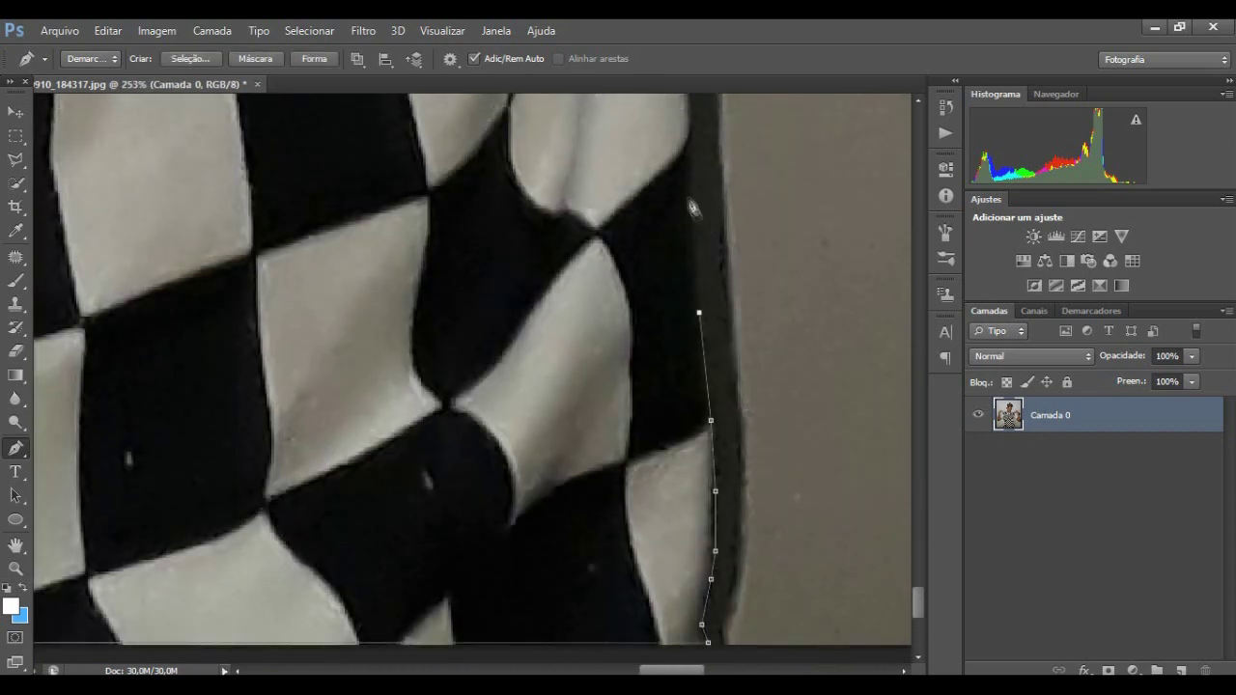
pyautogui.click(701, 246)
pyautogui.scroll(3, 700, 246)
pyautogui.click(692, 362)
pyautogui.click(683, 330)
pyautogui.click(674, 287)
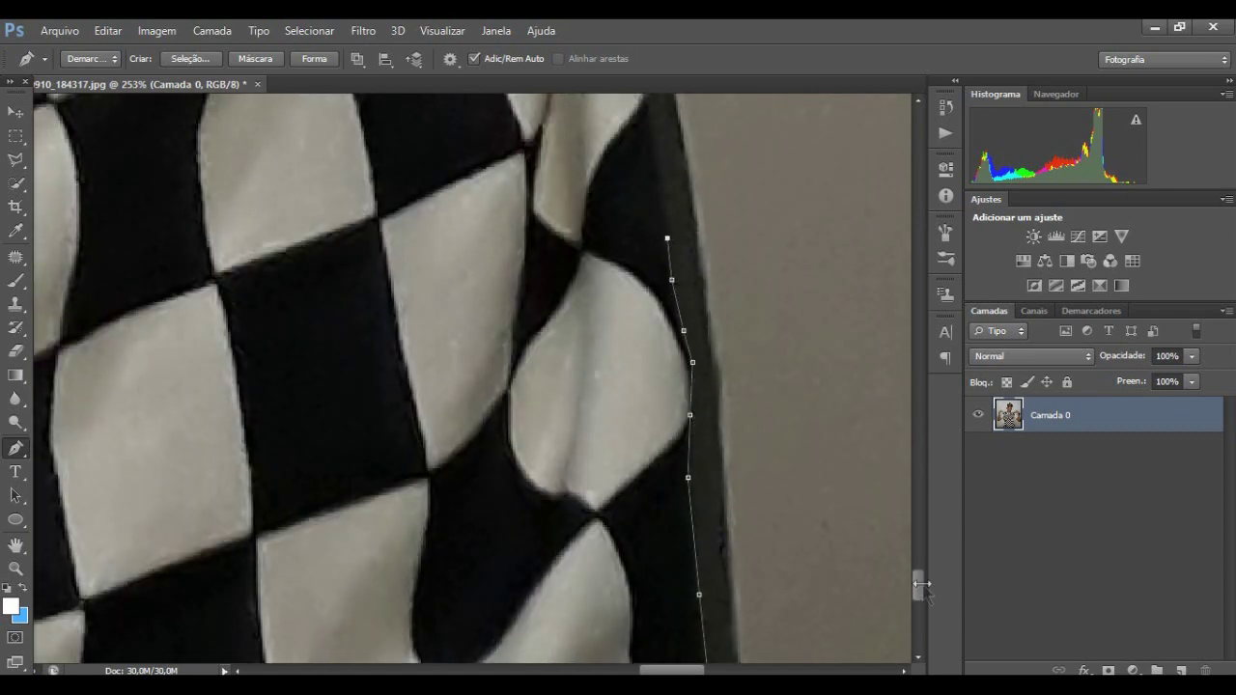
# Continue the path upward along the dark shirt edge.
pyautogui.scroll(3, 674, 287)
pyautogui.click(651, 432)
pyautogui.click(623, 290)
pyautogui.scroll(3, 624, 289)
pyautogui.click(606, 411)
pyautogui.click(585, 331)
pyautogui.click(566, 266)
pyautogui.scroll(3, 565, 270)
pyautogui.click(557, 365)
pyautogui.click(556, 268)
pyautogui.scroll(3, 556, 268)
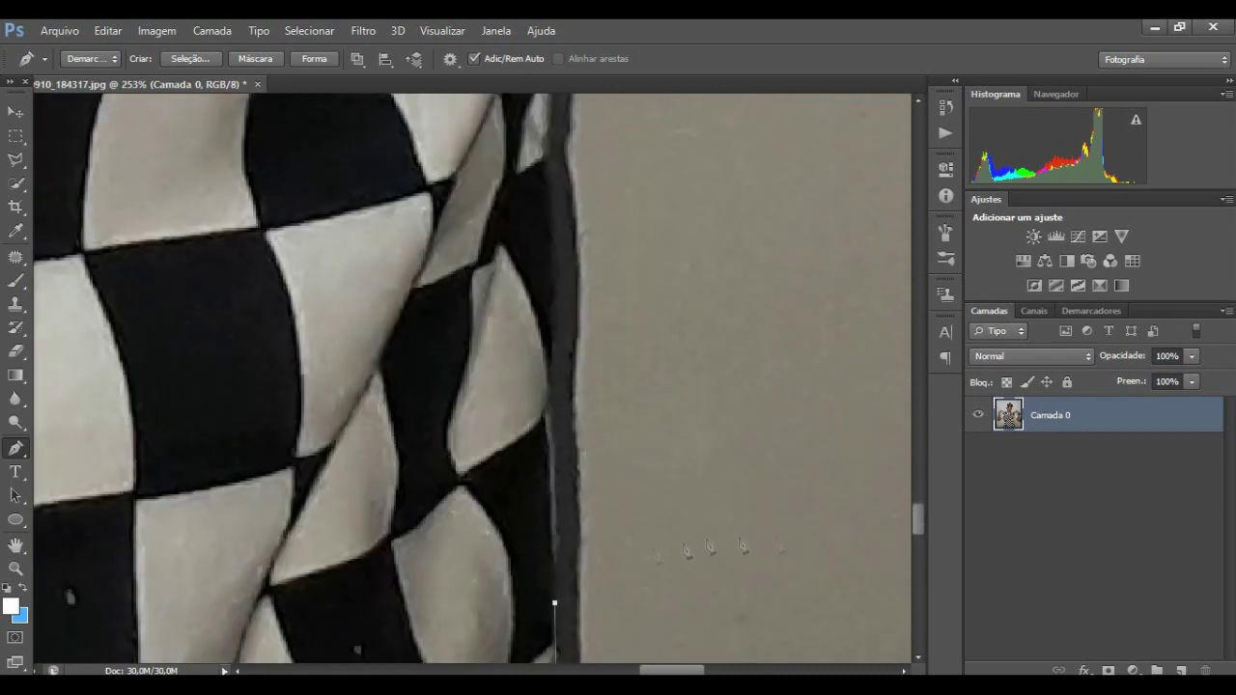
pyautogui.scroll(3, 551, 328)
pyautogui.click(547, 524)
pyautogui.click(547, 478)
pyautogui.click(550, 427)
pyautogui.click(554, 338)
pyautogui.click(559, 275)
pyautogui.click(581, 196)
# Extend the path toward the armpit to where the shirt meets the sleeve.
pyautogui.moveTo(919, 509); pyautogui.dragTo(917, 460)
pyautogui.click(622, 349)
pyautogui.click(627, 277)
pyautogui.click(628, 207)
pyautogui.click(623, 419)
pyautogui.click(626, 367)
pyautogui.click(630, 287)
pyautogui.click(632, 175)
pyautogui.scroll(2, 632, 179)
pyautogui.click(639, 293)
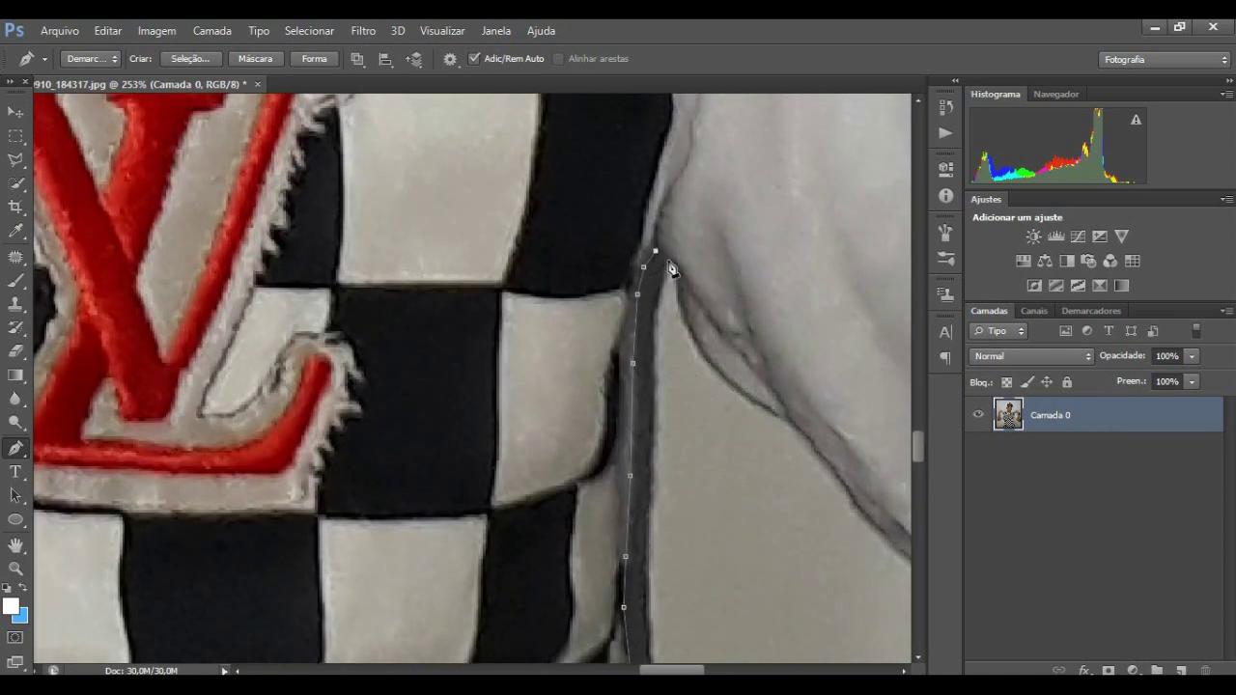
# Trace the sleeve's underside and follow its edge down toward the arm.
pyautogui.click(787, 424)
pyautogui.moveTo(901, 560); pyautogui.dragTo(502, 345)
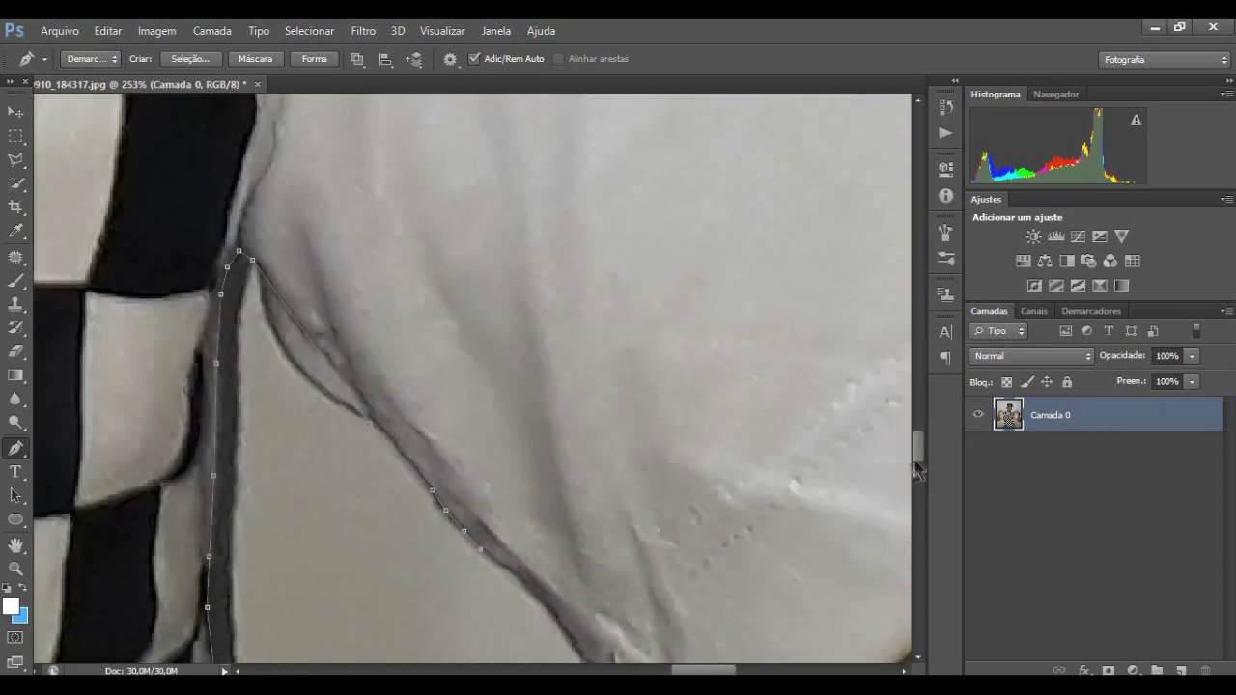
pyautogui.click(513, 348)
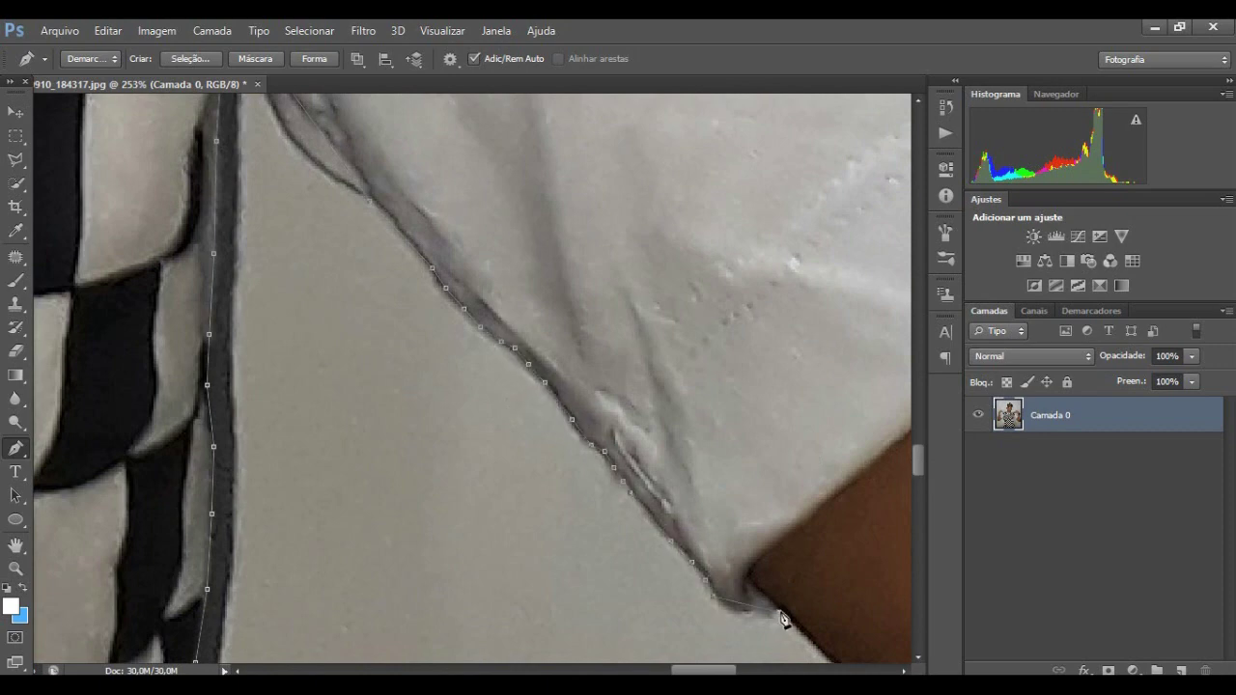
pyautogui.scroll(-3, 917, 469)
pyautogui.click(893, 421)
pyautogui.hscroll(4, 893, 421)
pyautogui.click(613, 567)
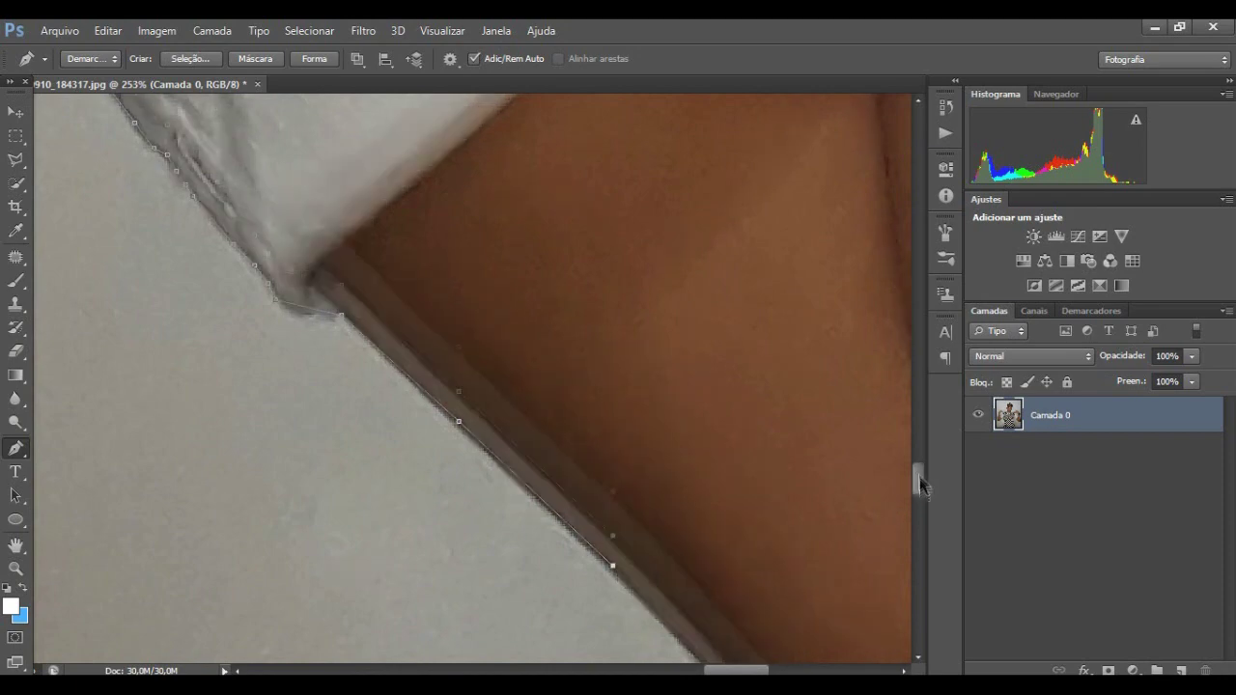
pyautogui.scroll(-2, 919, 485)
pyautogui.hscroll(3, 845, 632)
pyautogui.scroll(-3, 846, 632)
pyautogui.click(731, 442)
pyautogui.click(791, 496)
pyautogui.click(850, 536)
pyautogui.click(882, 551)
# Trace the underside of the arm and up its outer edge toward the watch.
pyautogui.hscroll(5, 786, 648)
pyautogui.click(748, 588)
pyautogui.click(778, 586)
pyautogui.click(814, 586)
pyautogui.click(886, 572)
pyautogui.hscroll(3, 678, 575)
pyautogui.click(714, 417)
pyautogui.click(712, 228)
pyautogui.scroll(-3, 883, 463)
pyautogui.scroll(2, 849, 492)
pyautogui.scroll(3, 796, 239)
pyautogui.click(731, 185)
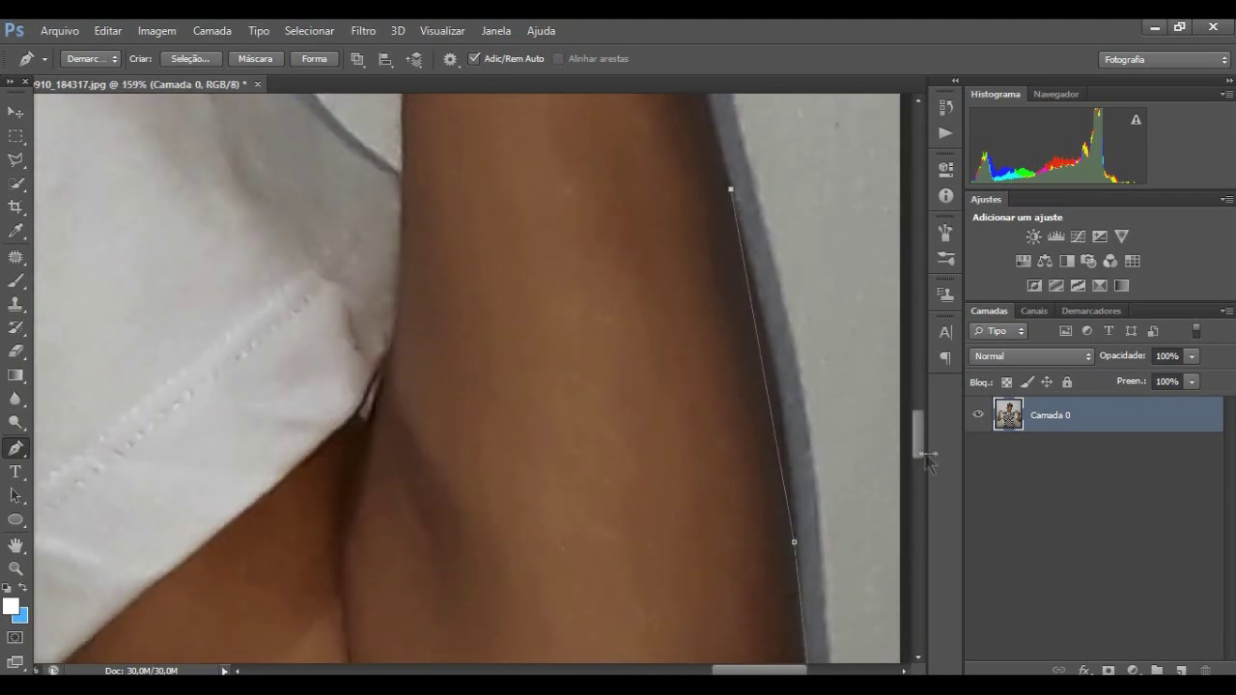
pyautogui.scroll(3, 731, 185)
pyautogui.click(687, 371)
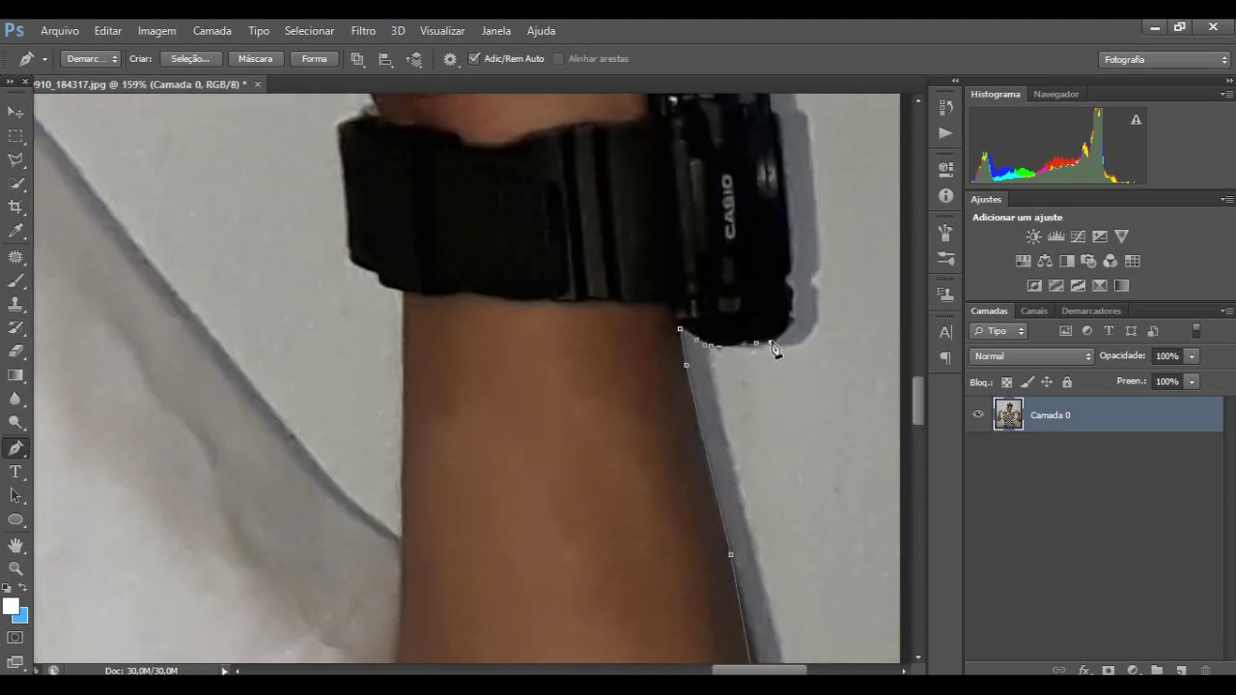
# Outline the wristwatch from its bottom edge around to its top.
pyautogui.scroll(4, 798, 333)
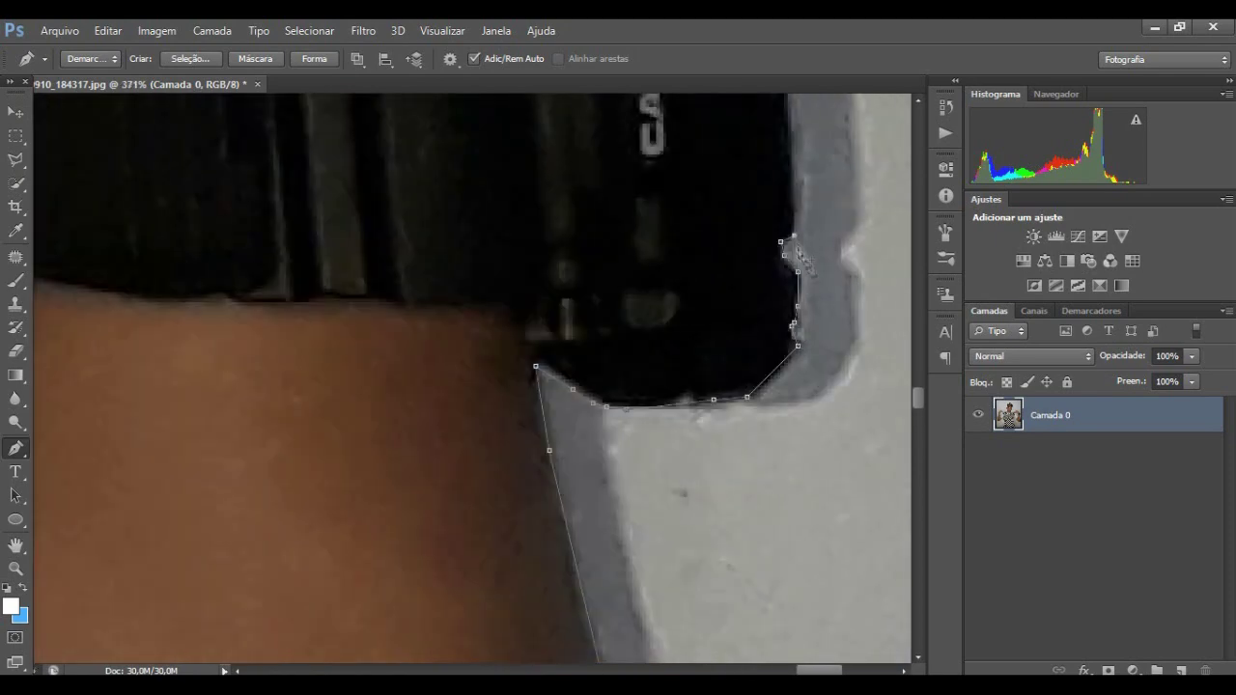
pyautogui.scroll(3, 795, 243)
pyautogui.scroll(3, 782, 309)
pyautogui.scroll(2, 770, 444)
pyautogui.click(770, 519)
pyautogui.click(767, 492)
pyautogui.click(736, 396)
pyautogui.click(750, 387)
pyautogui.click(726, 256)
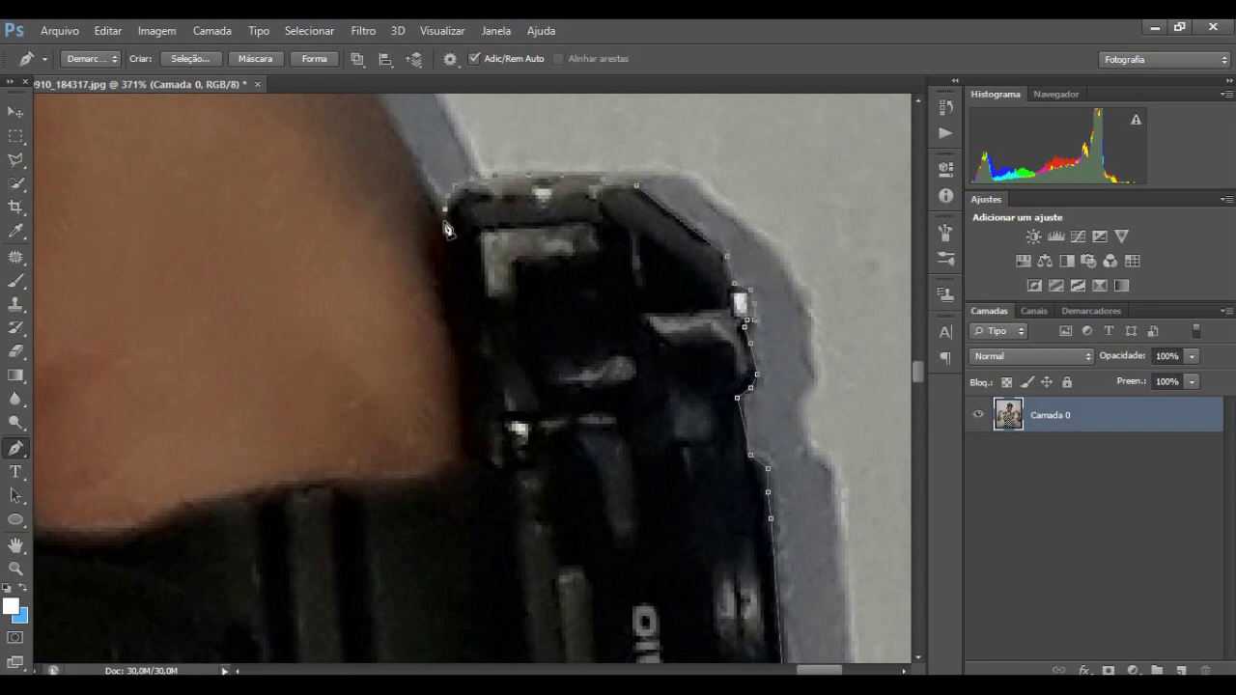
# Trace the forearm above the watch and the fist's edge where it meets the fabric.
pyautogui.scroll(4, 444, 290)
pyautogui.click(326, 355)
pyautogui.click(170, 157)
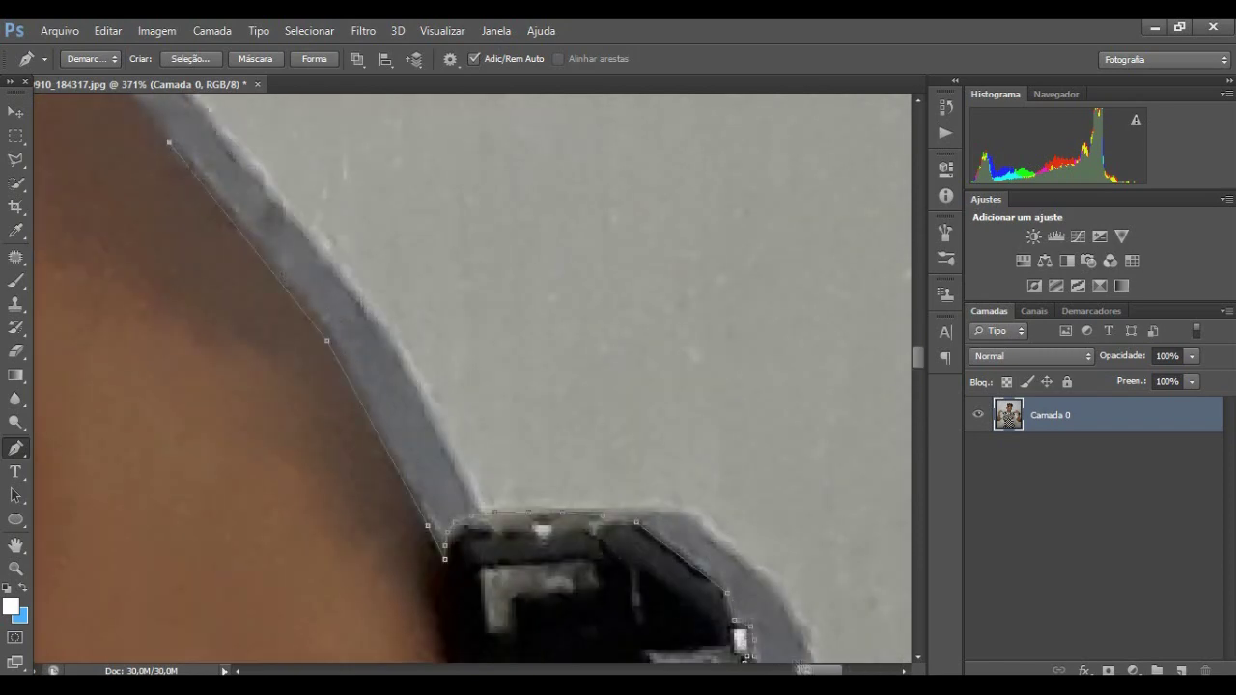
pyautogui.scroll(-2, 767, 376)
pyautogui.scroll(5, 635, 406)
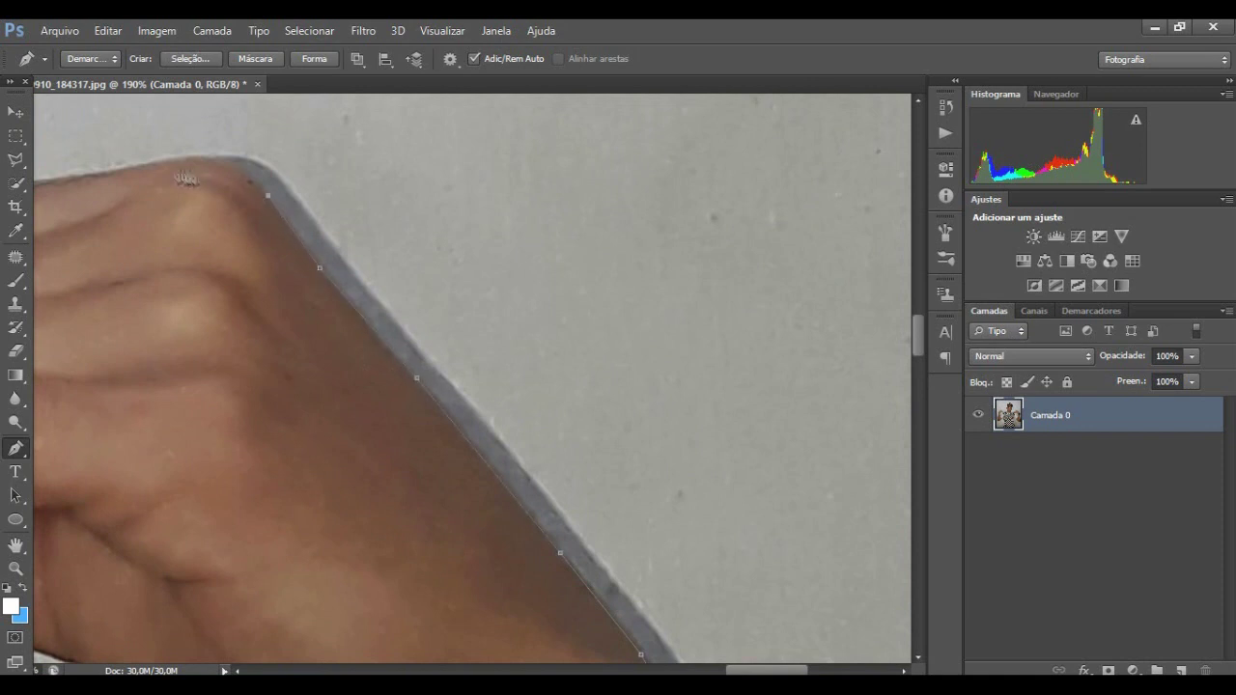
pyautogui.moveTo(763, 670); pyautogui.dragTo(718, 670)
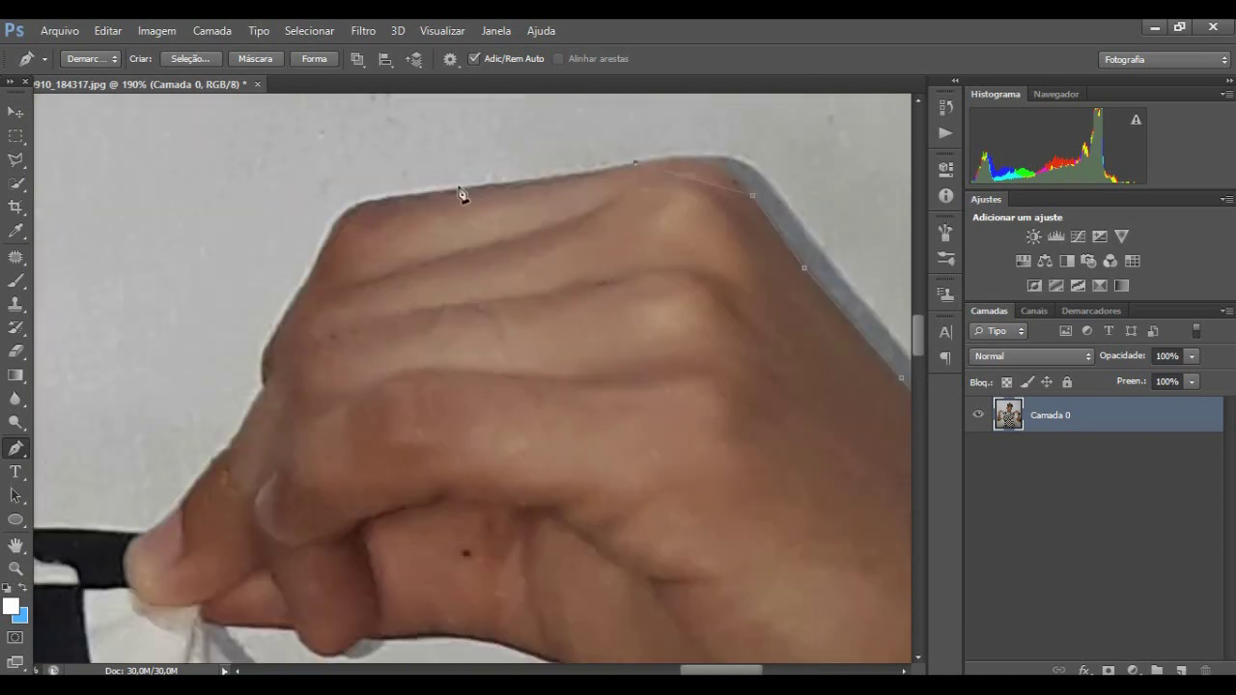
pyautogui.scroll(4, 331, 232)
pyautogui.click(322, 284)
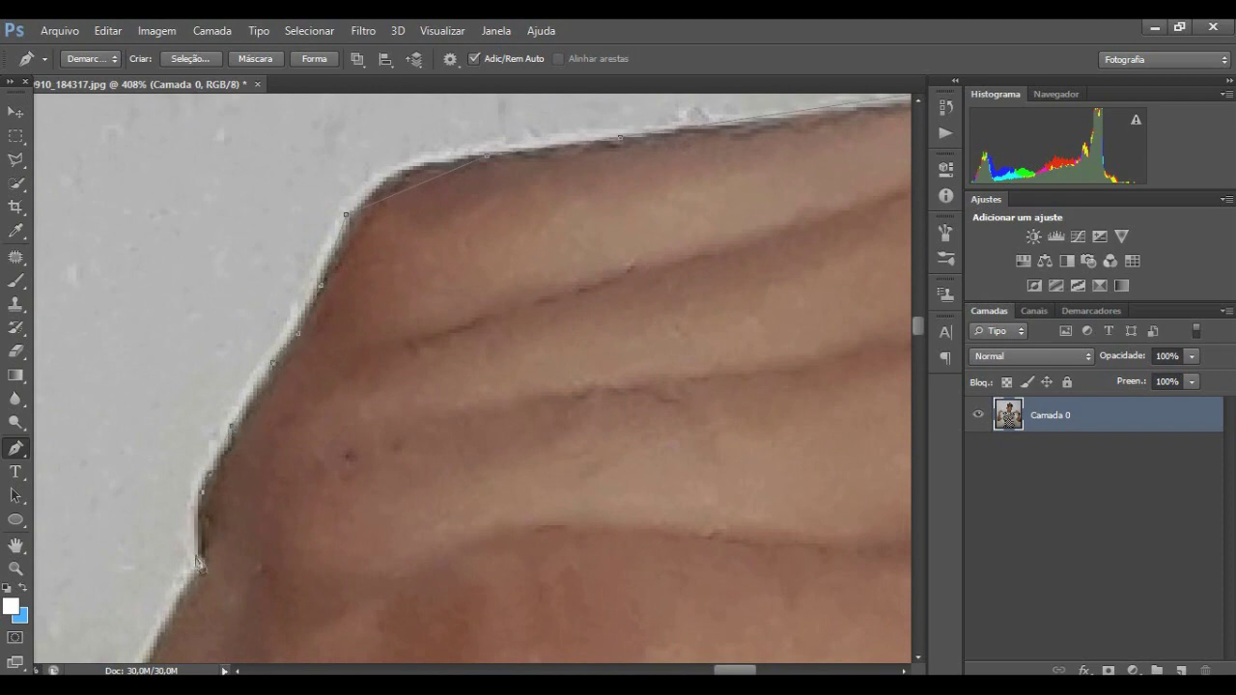
pyautogui.scroll(-5, 777, 442)
pyautogui.scroll(4, 424, 460)
pyautogui.click(639, 286)
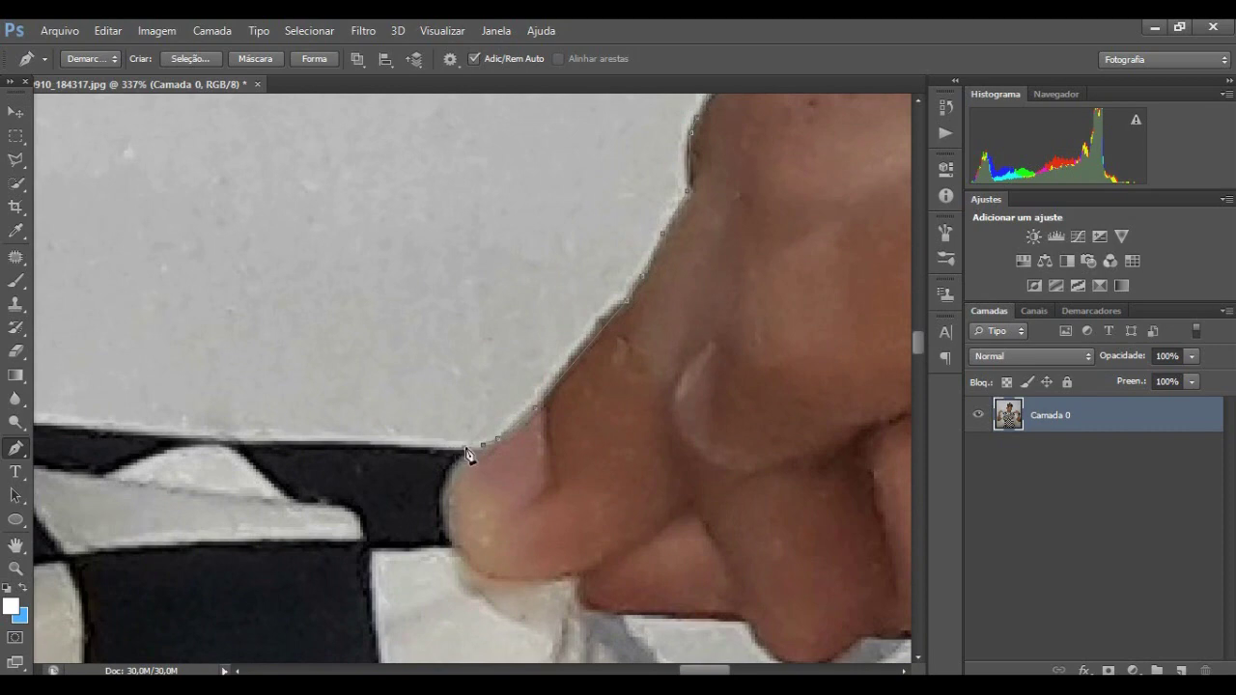
# Undo the last path point, then add a curved anchor along the jaw.
pyautogui.hscroll(-5, 338, 425)
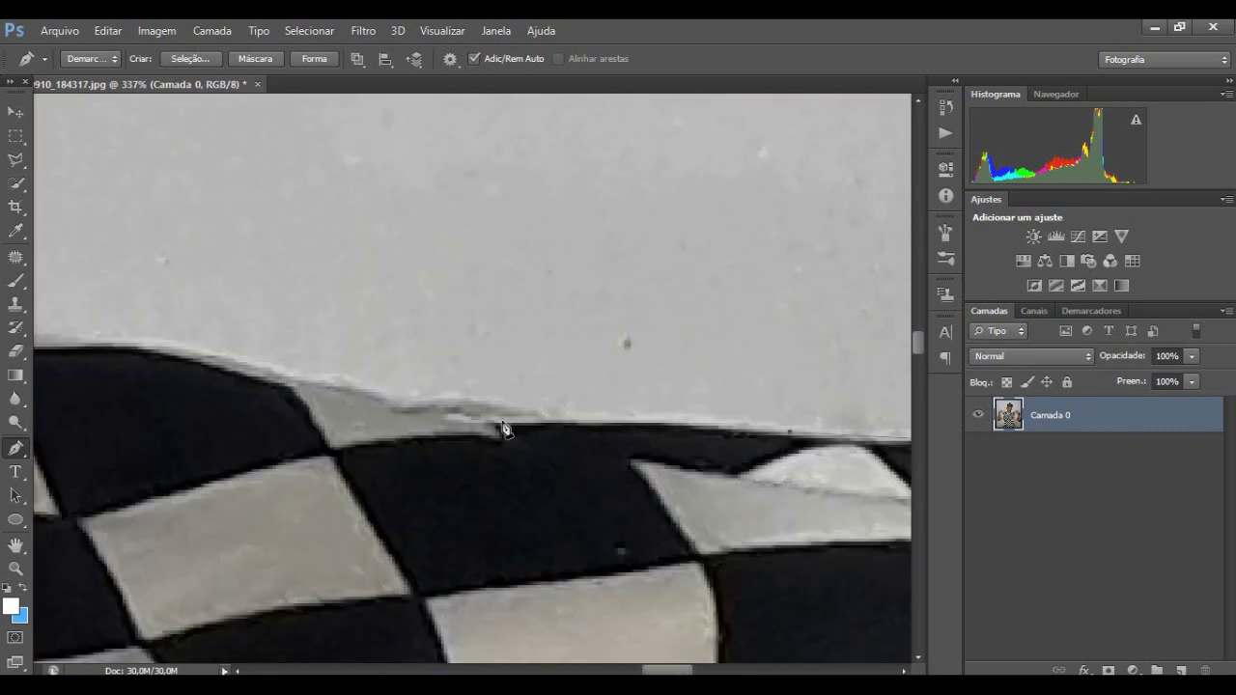
pyautogui.moveTo(129, 350); pyautogui.dragTo(669, 325)
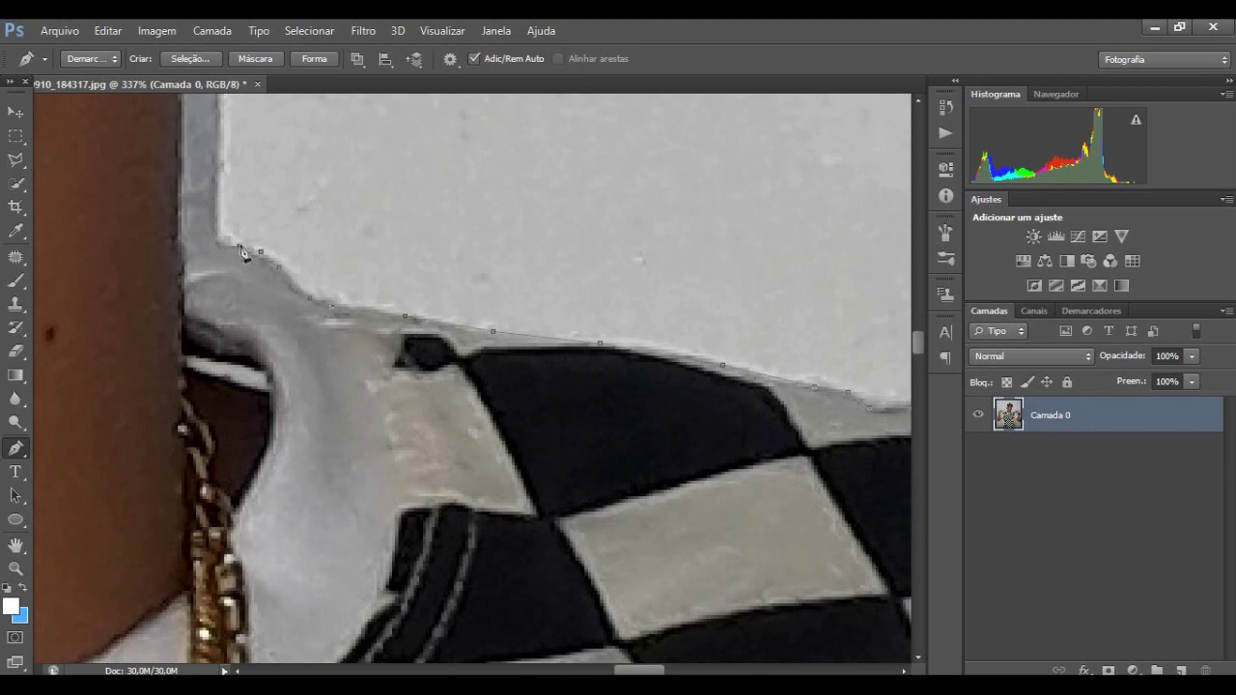
pyautogui.scroll(-5, 243, 253)
pyautogui.scroll(6, 243, 252)
pyautogui.click(108, 29)
pyautogui.click(198, 70)
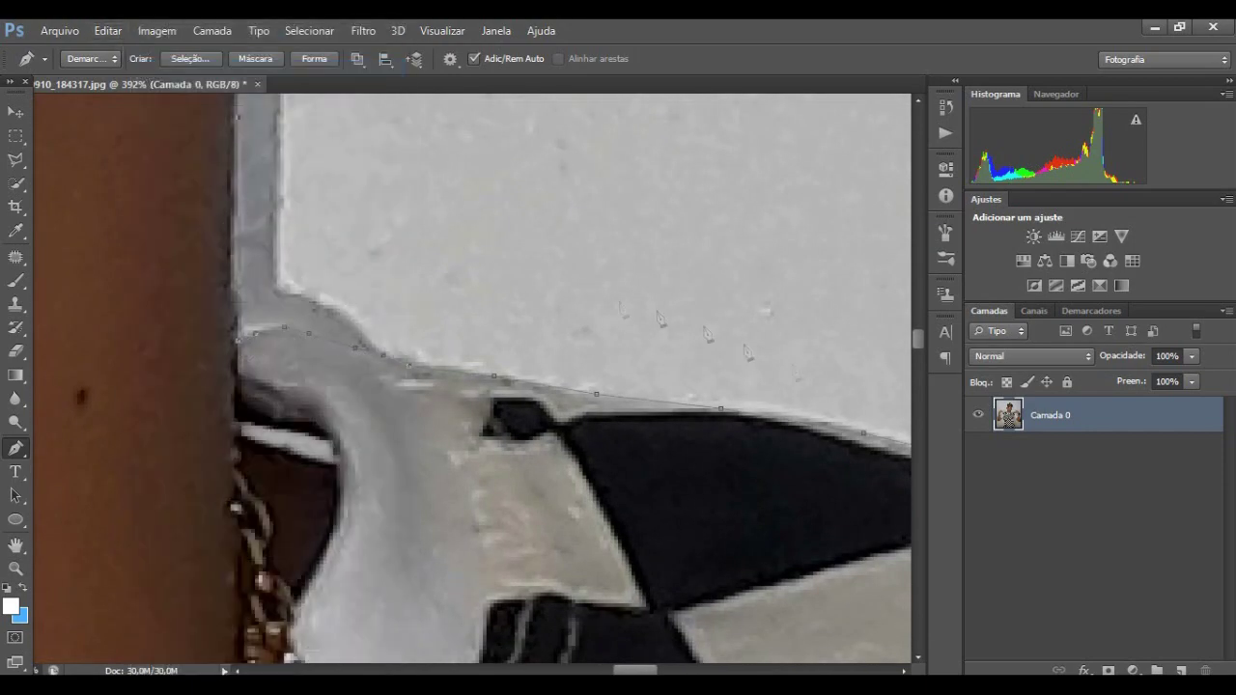
pyautogui.scroll(5, 585, 299)
pyautogui.moveTo(268, 152); pyautogui.dragTo(312, 444)
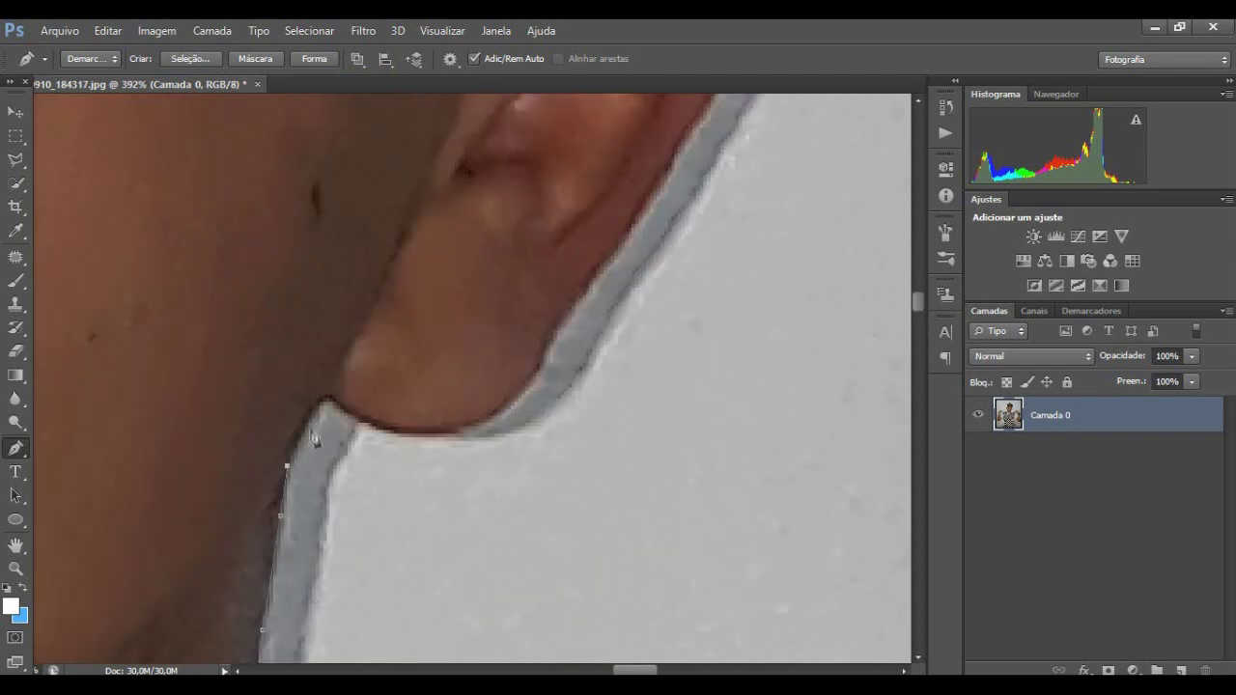
pyautogui.moveTo(390, 426); pyautogui.dragTo(404, 436)
# Trace Pen anchors up the ear's edge and across its top.
pyautogui.scroll(3, 600, 278)
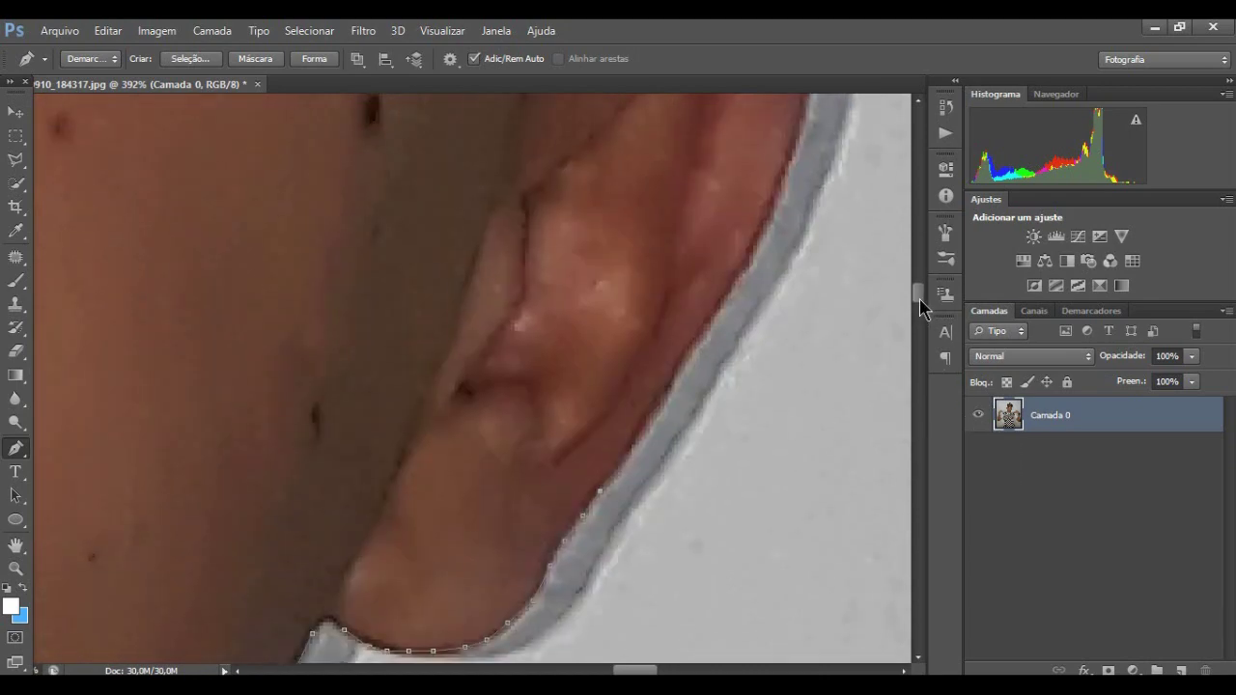
pyautogui.scroll(3, 814, 285)
pyautogui.click(813, 279)
pyautogui.click(818, 240)
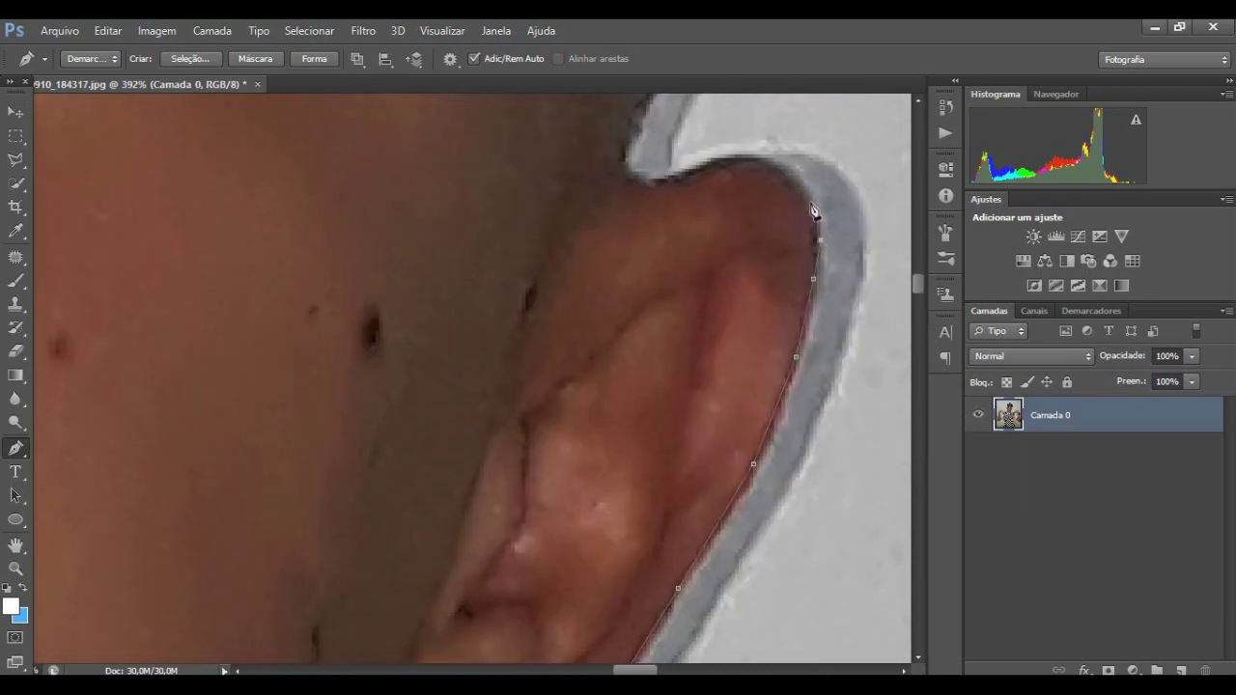
pyautogui.click(809, 197)
pyautogui.click(731, 157)
pyautogui.click(696, 170)
pyautogui.click(671, 176)
pyautogui.click(651, 182)
# Add anchors along the head's edge beside the eye up to the hairline.
pyautogui.scroll(3, 657, 405)
pyautogui.click(693, 278)
pyautogui.click(711, 247)
pyautogui.click(727, 217)
pyautogui.scroll(3, 726, 217)
pyautogui.click(791, 267)
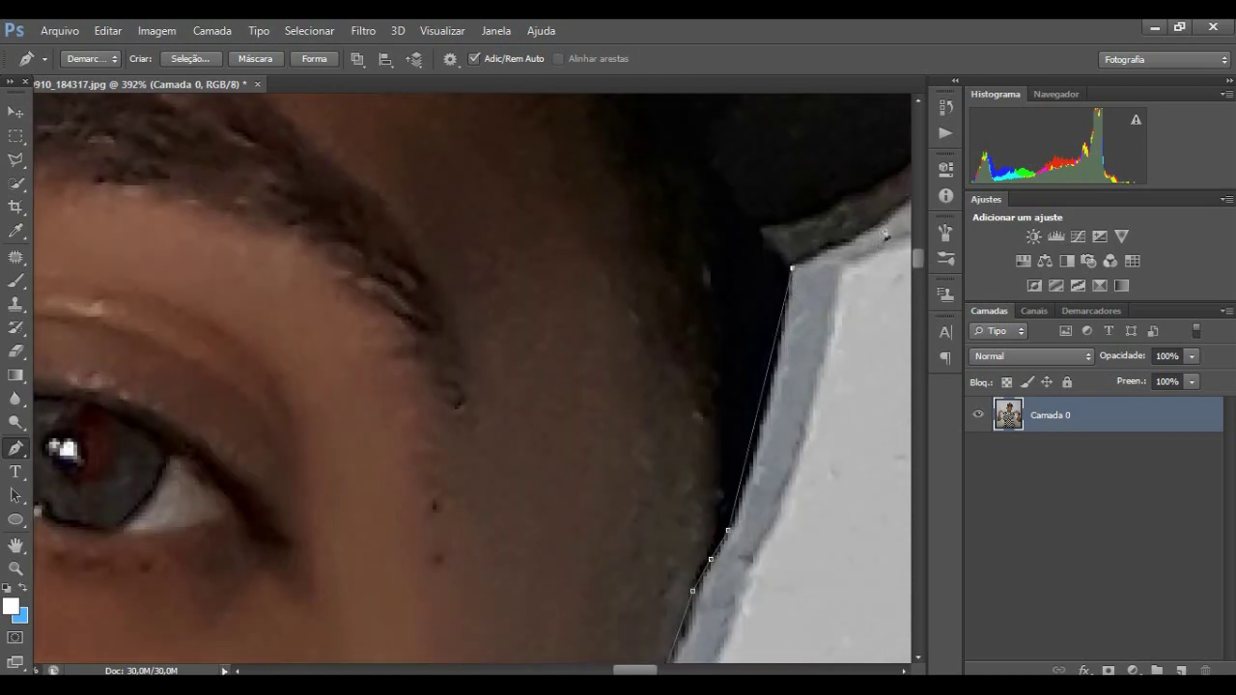
pyautogui.click(884, 234)
# Continue the path along the hair edge and onto the cap brim.
pyautogui.hscroll(5, 884, 234)
pyautogui.scroll(5, 676, 502)
pyautogui.click(700, 476)
pyautogui.scroll(1, 698, 491)
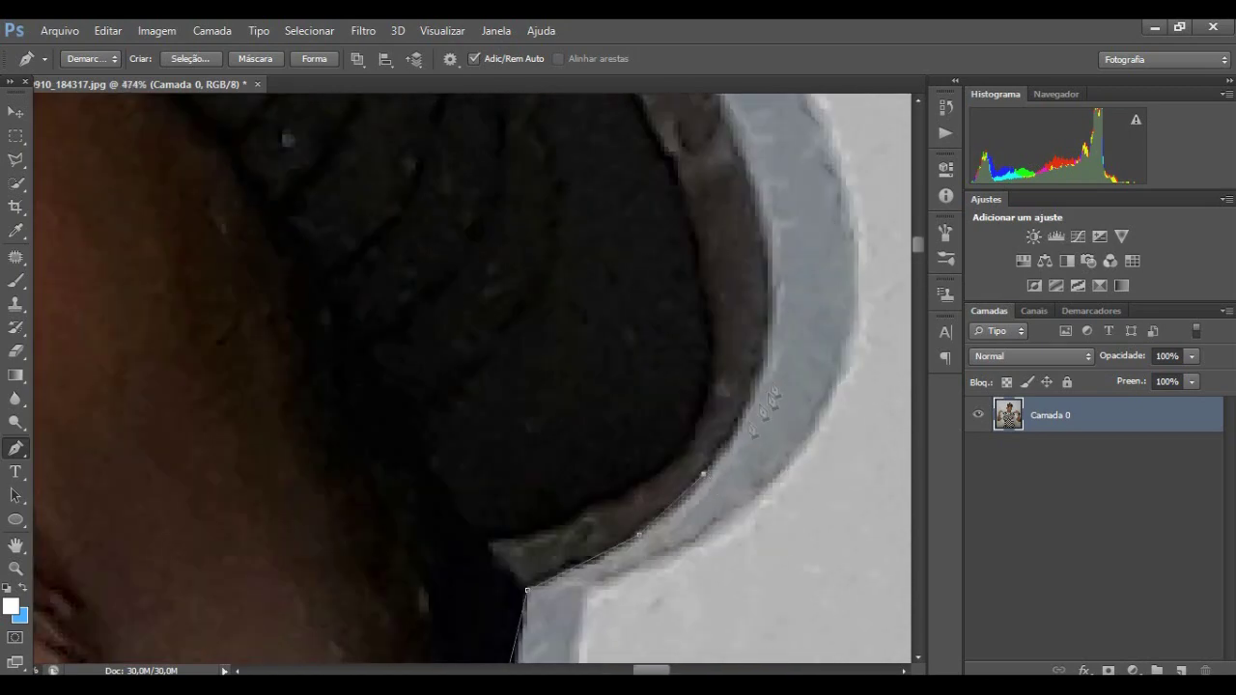
pyautogui.scroll(2, 753, 289)
pyautogui.scroll(1, 638, 272)
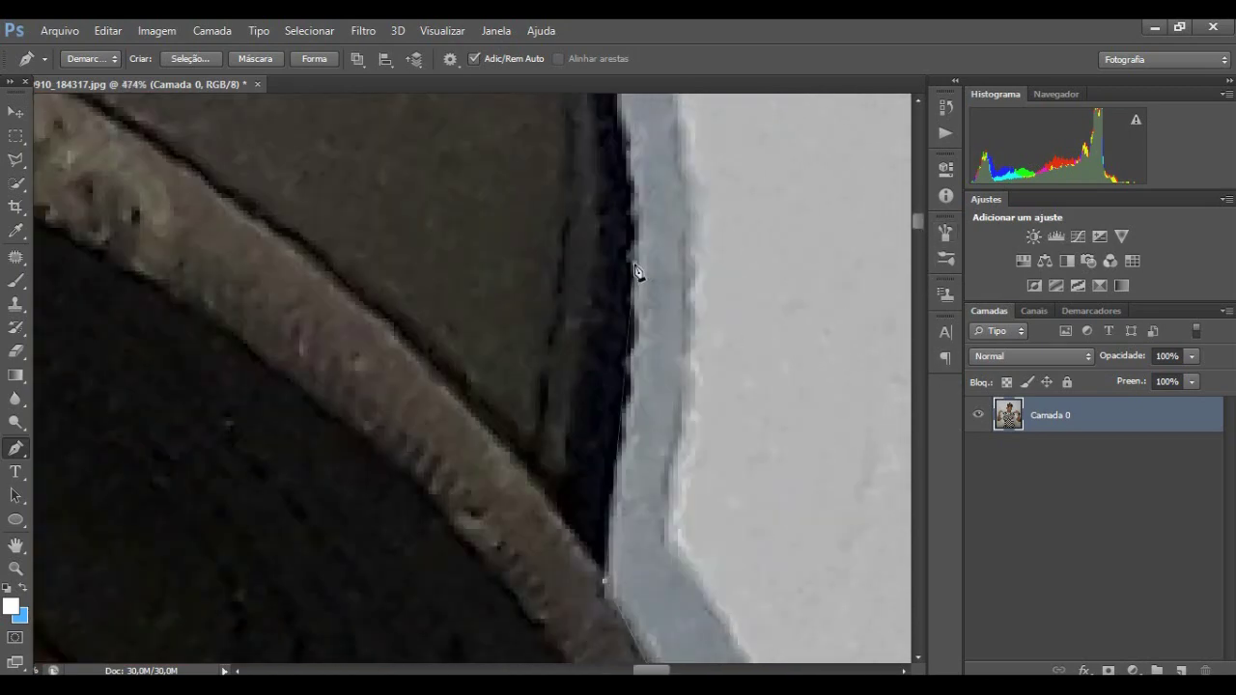
pyautogui.click(637, 272)
pyautogui.scroll(5, 637, 272)
pyautogui.click(299, 278)
# Place anchors along the cap's edge and across its top edge.
pyautogui.click(209, 188)
pyautogui.scroll(-3, 209, 189)
pyautogui.scroll(3, 489, 340)
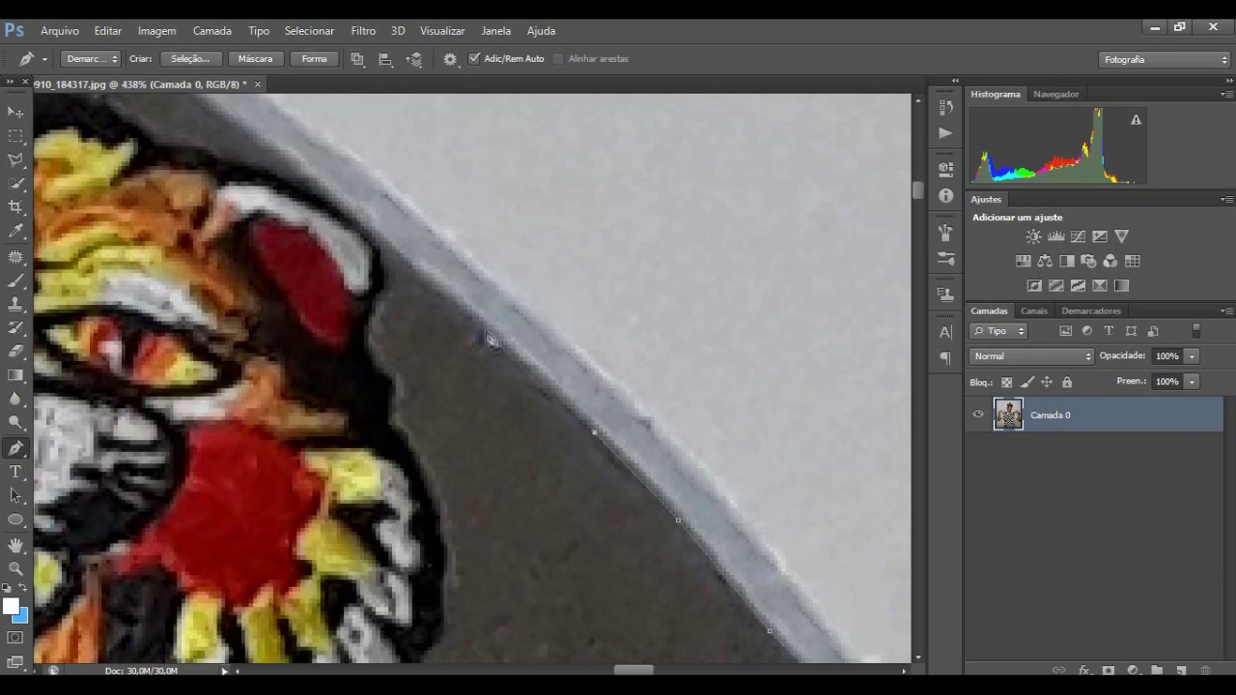
pyautogui.scroll(-3, 292, 160)
pyautogui.scroll(3, 705, 253)
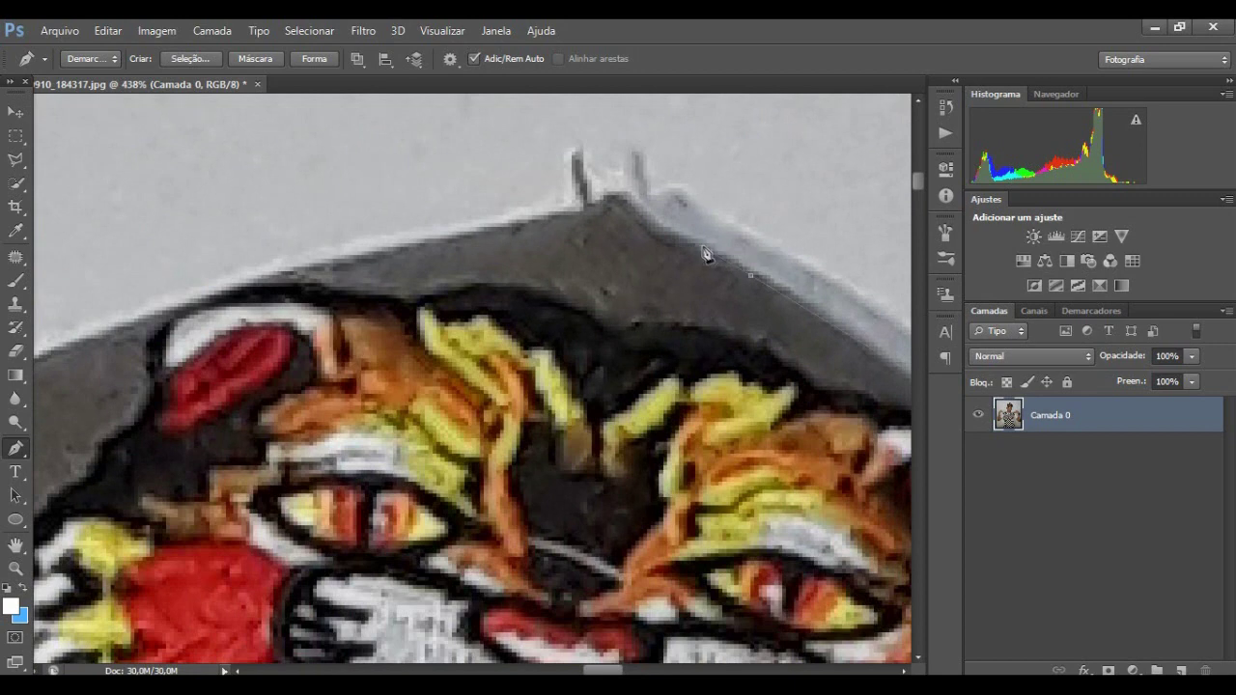
pyautogui.click(452, 236)
pyautogui.click(218, 287)
pyautogui.scroll(-3, 519, 414)
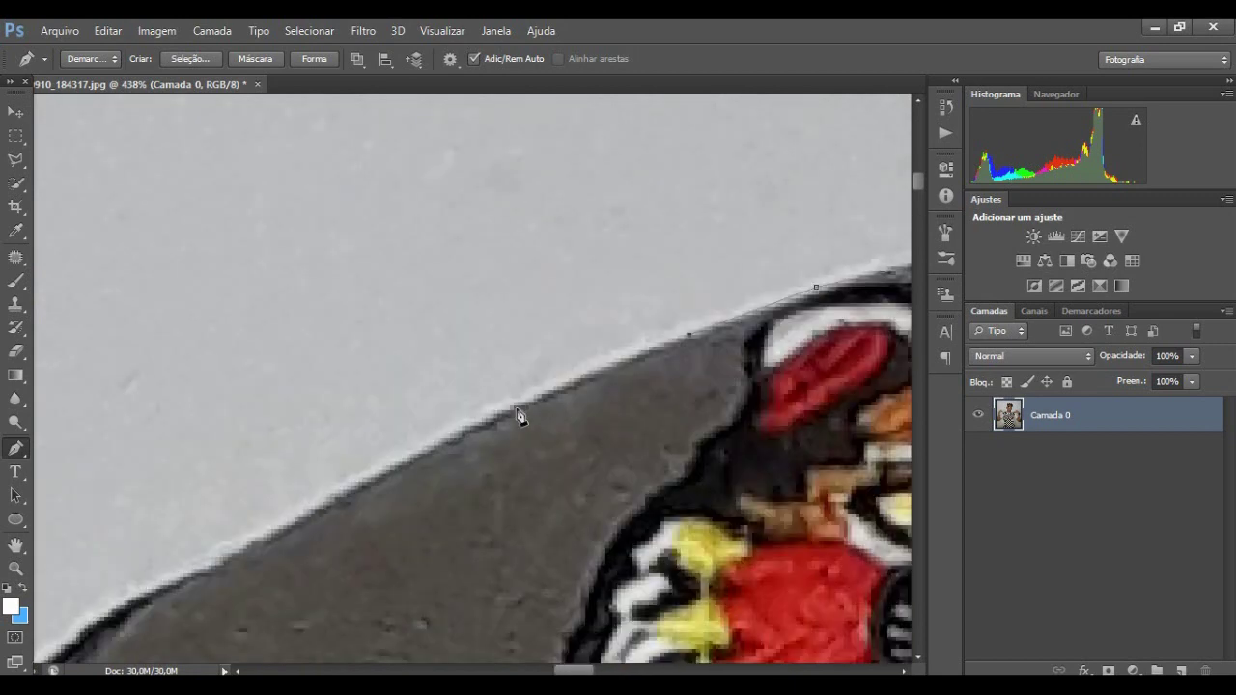
pyautogui.scroll(-2, 541, 568)
pyautogui.scroll(-1, 758, 474)
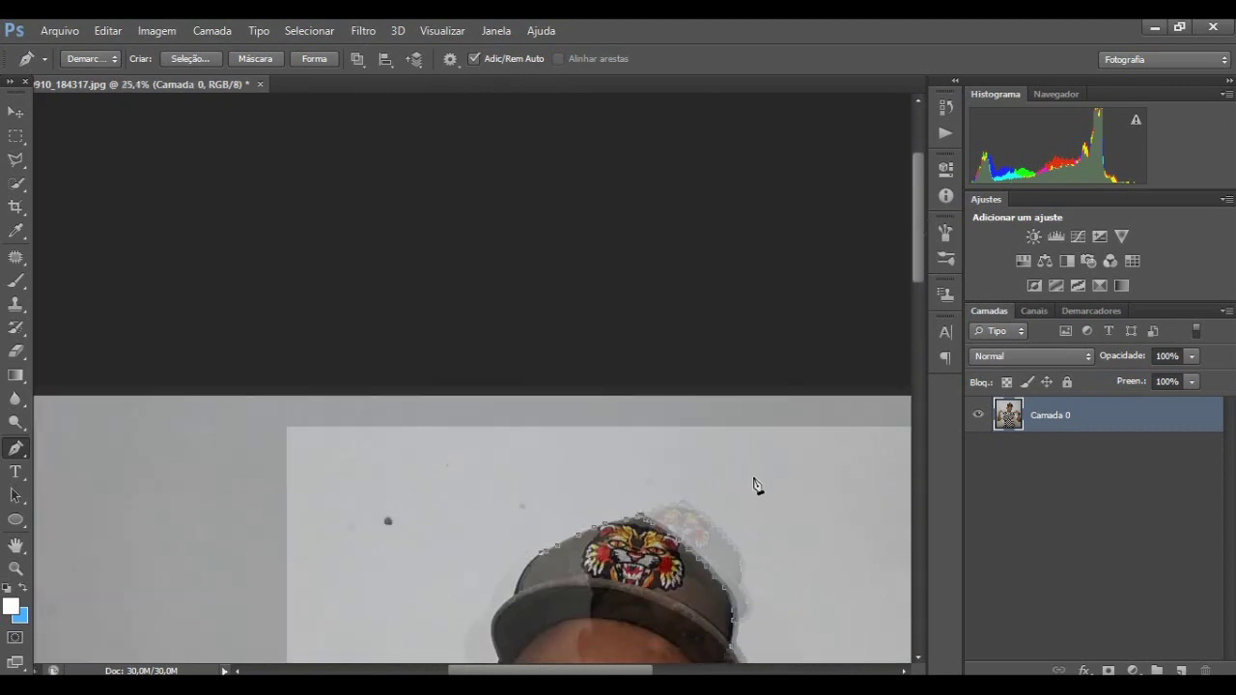
# Continue the path down the side of the cap.
pyautogui.scroll(-2, 364, 123)
pyautogui.scroll(3, 364, 124)
pyautogui.scroll(1, 920, 274)
pyautogui.scroll(2, 676, 386)
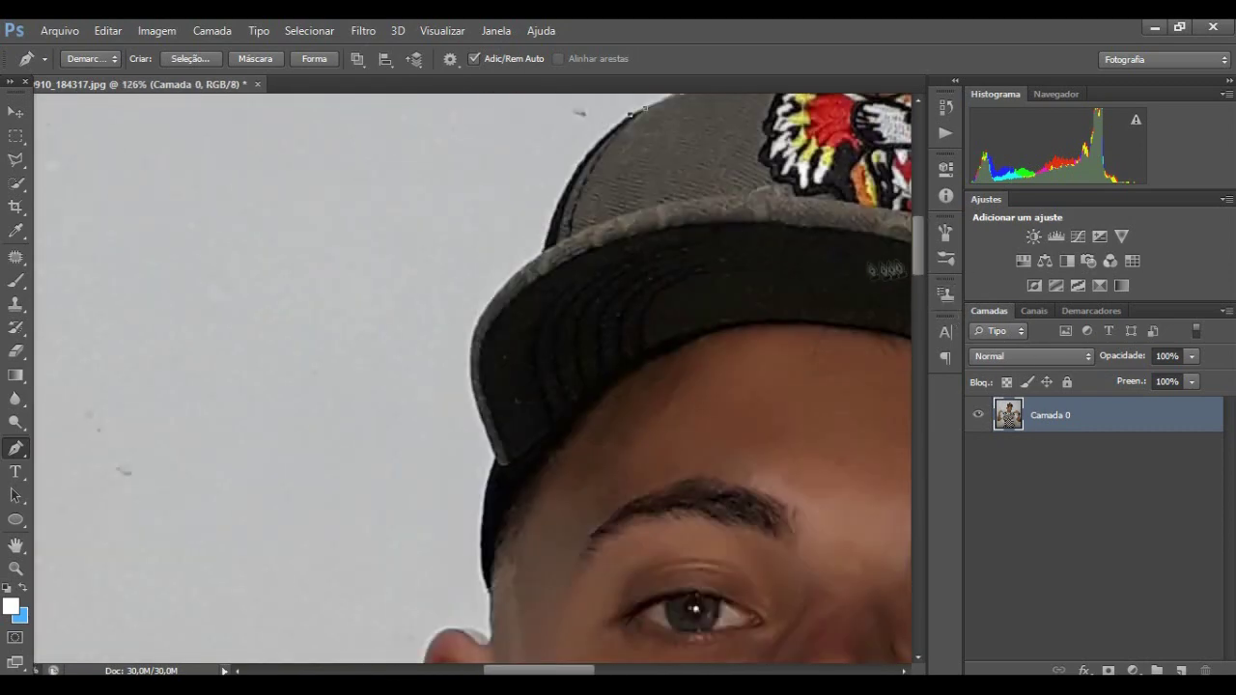
pyautogui.scroll(3, 550, 289)
pyautogui.click(493, 506)
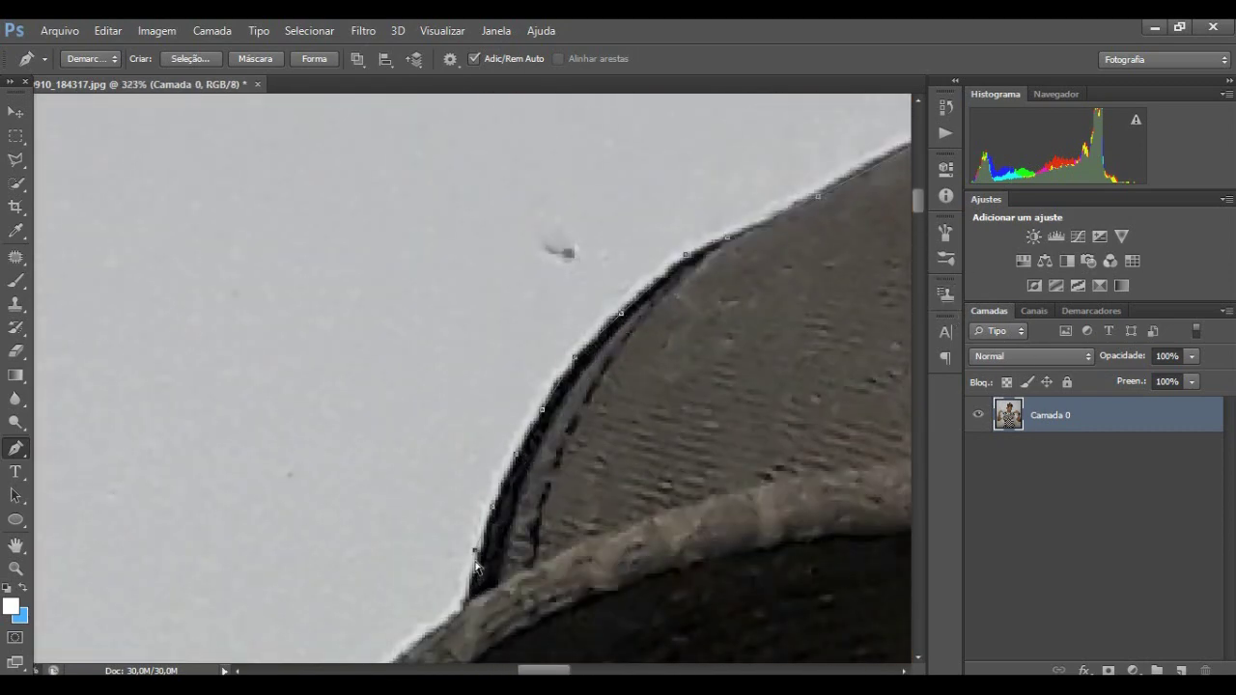
pyautogui.scroll(2, 774, 374)
pyautogui.scroll(1, 631, 378)
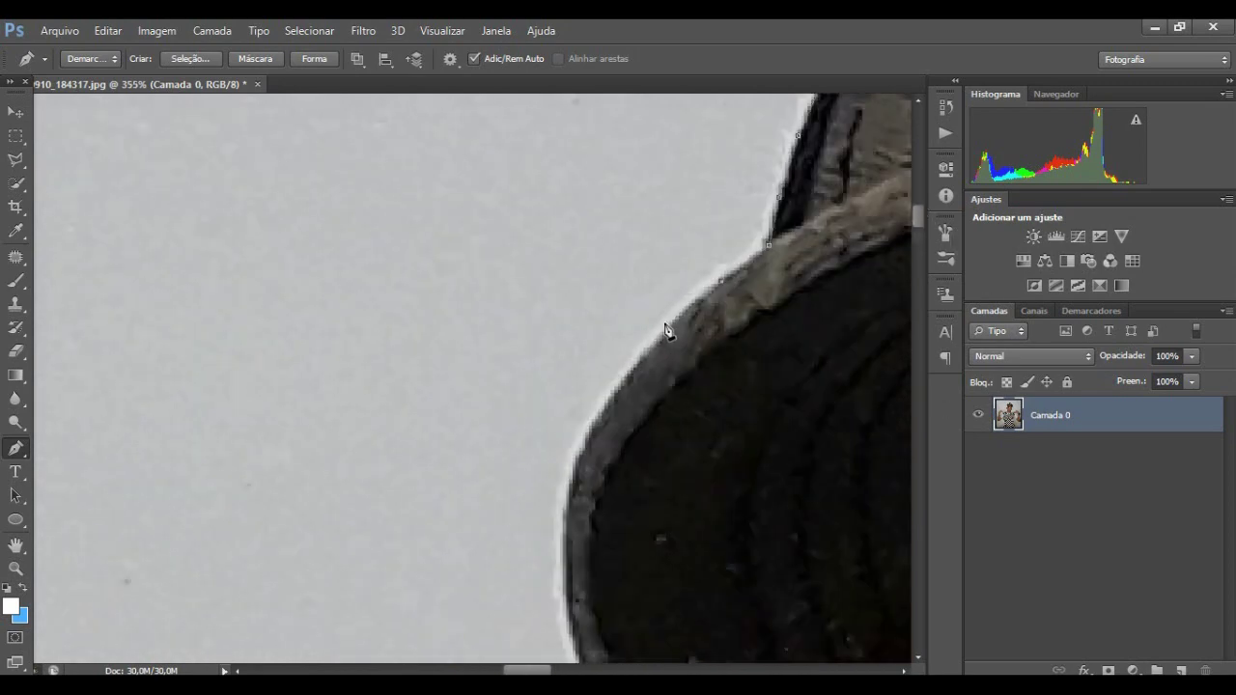
pyautogui.click(602, 405)
pyautogui.click(562, 533)
# Add anchors along the cap's lower edge toward the neck and top of the ear.
pyautogui.scroll(-4, 676, 579)
pyautogui.click(617, 380)
pyautogui.click(633, 419)
pyautogui.scroll(-4, 600, 606)
pyautogui.click(591, 256)
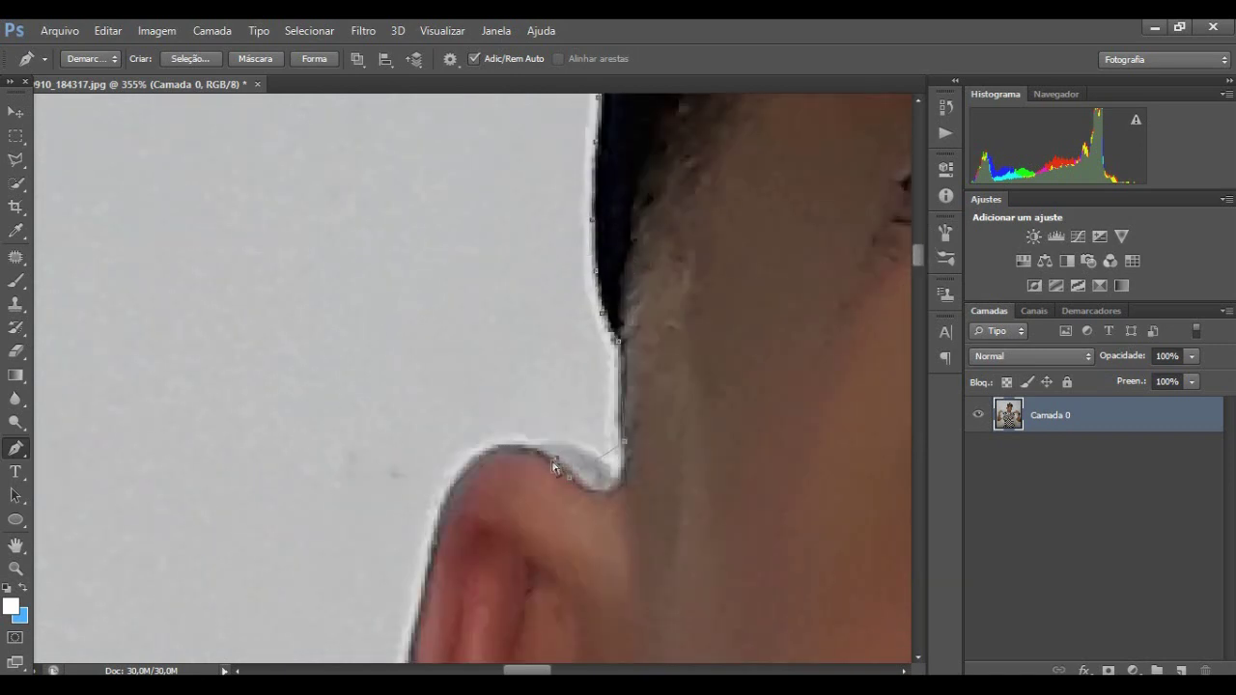
pyautogui.click(426, 557)
# Anchor the path at the earlobe and trace down the neck edge.
pyautogui.scroll(-4, 420, 608)
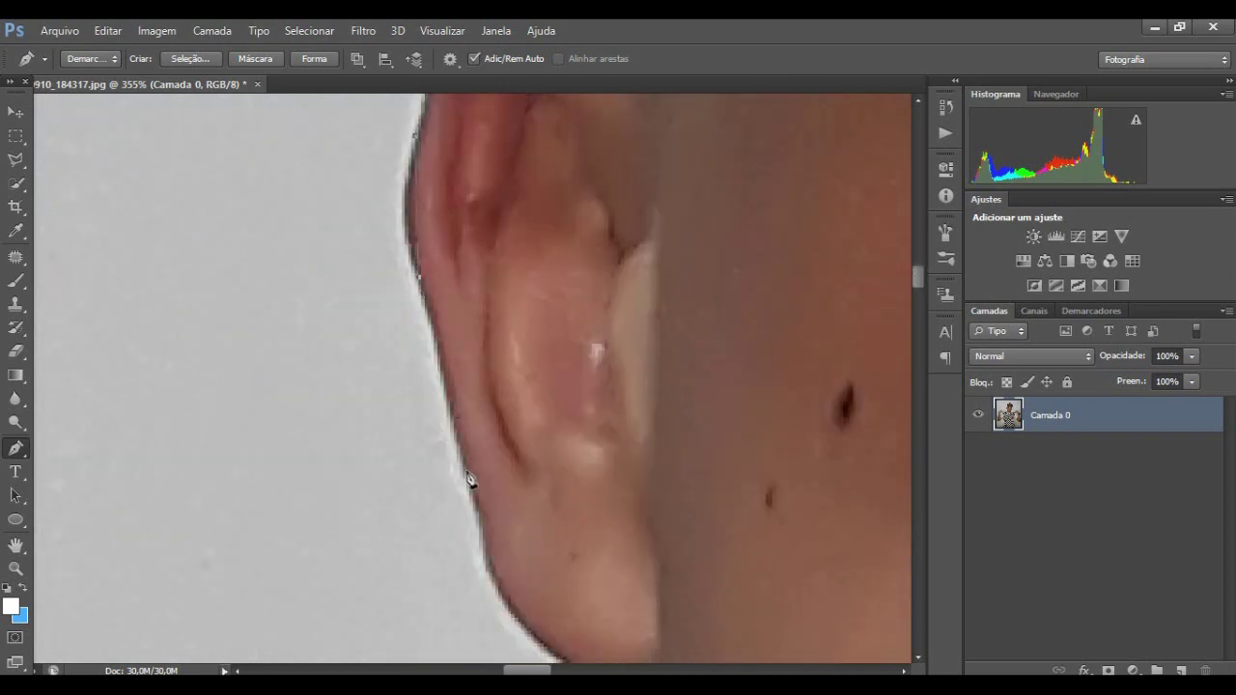
pyautogui.scroll(-3, 531, 632)
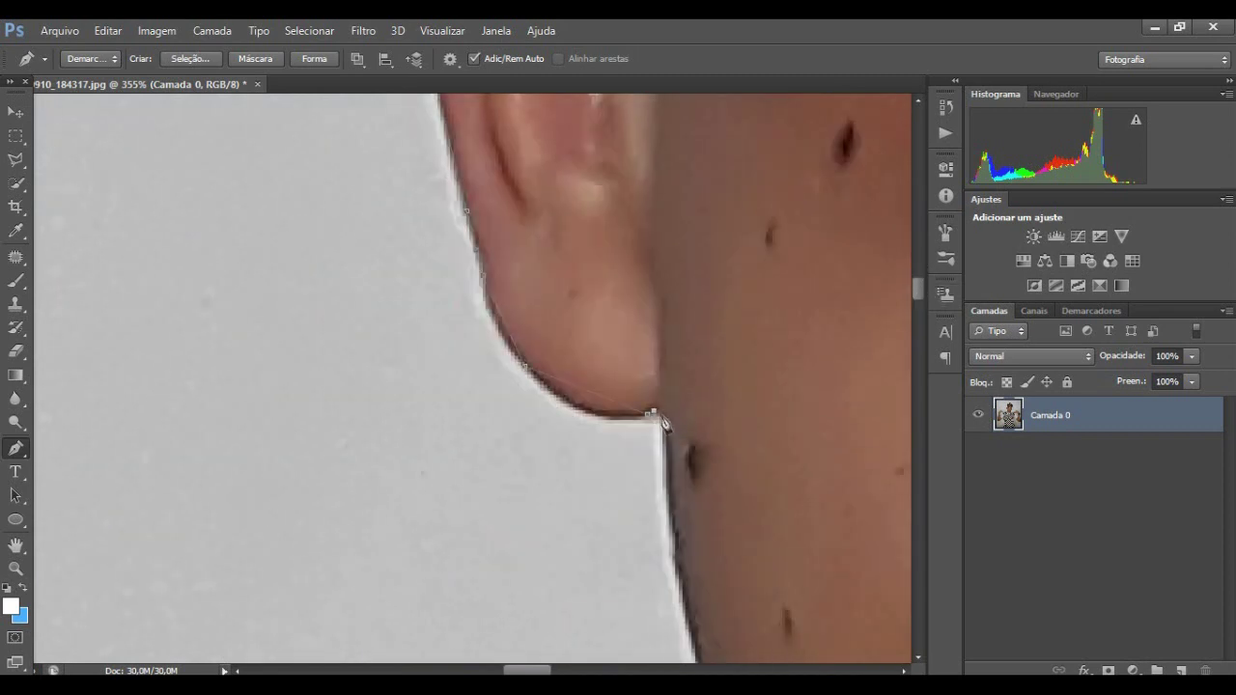
pyautogui.click(666, 498)
pyautogui.scroll(-3, 666, 498)
pyautogui.click(710, 417)
pyautogui.scroll(-3, 689, 515)
pyautogui.click(689, 529)
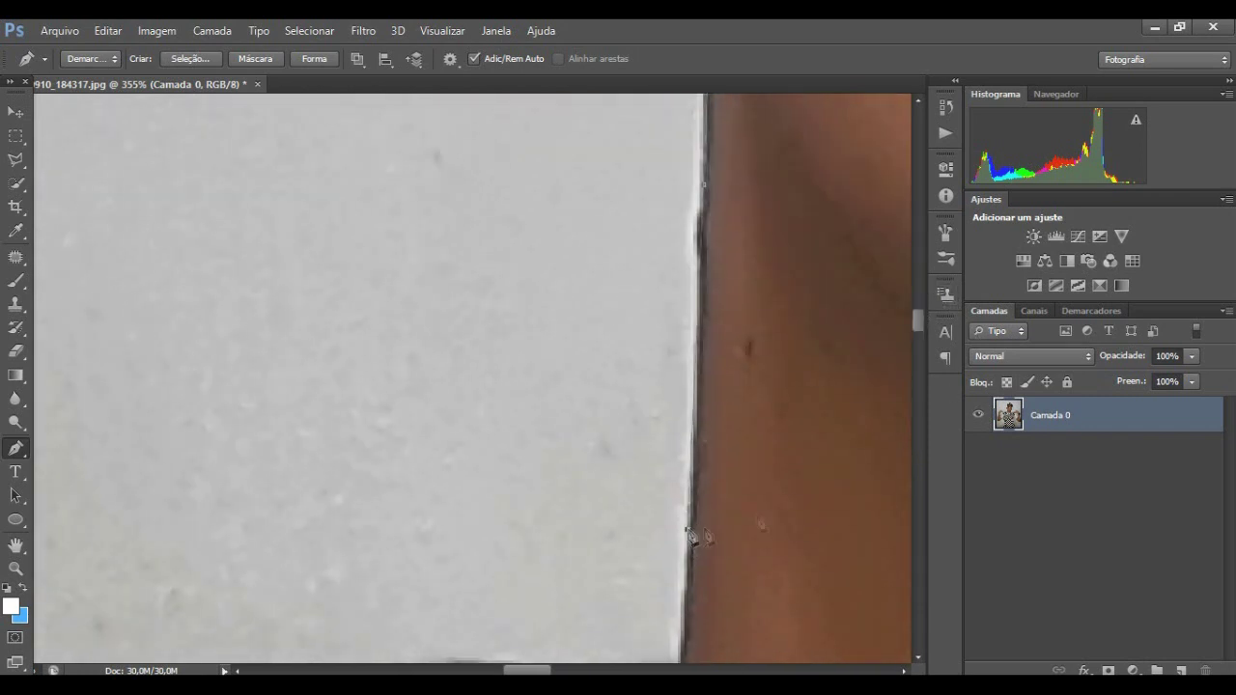
pyautogui.scroll(-3, 689, 529)
pyautogui.click(674, 365)
pyautogui.click(591, 367)
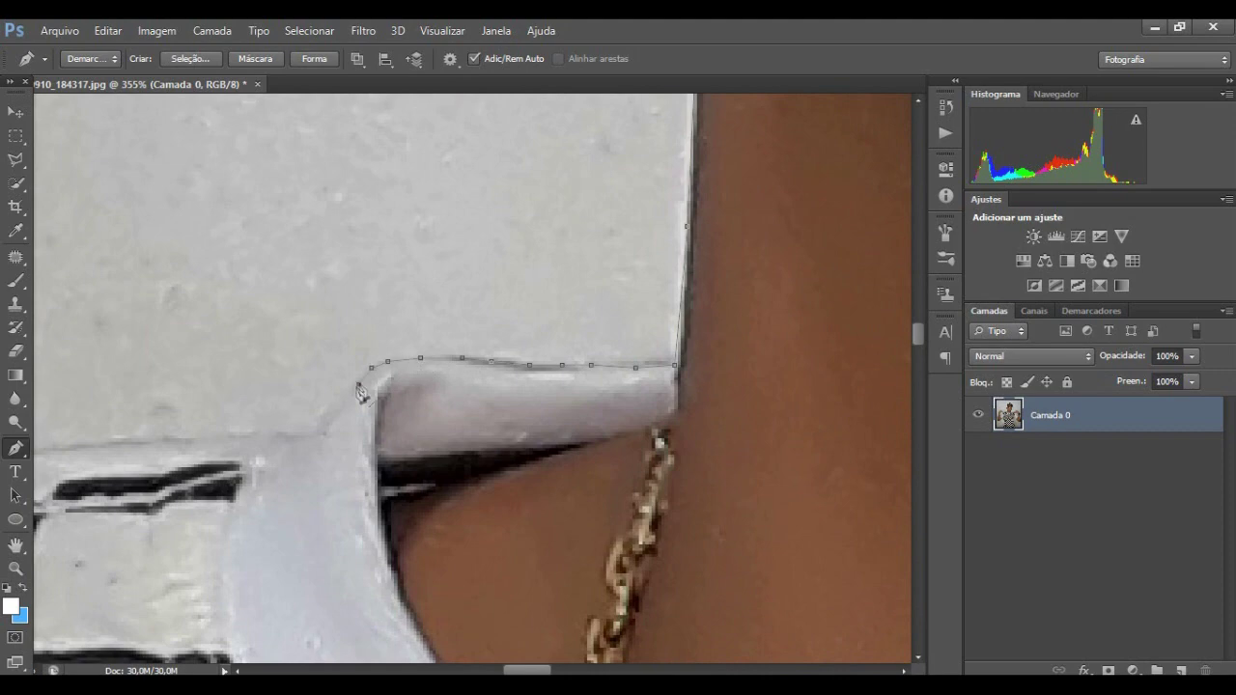
# Trace the path leftward along the shoulder and the shirt's top edge.
pyautogui.click(280, 436)
pyautogui.click(212, 442)
pyautogui.click(122, 442)
pyautogui.hscroll(-5, 86, 453)
pyautogui.click(294, 472)
pyautogui.click(113, 473)
pyautogui.hscroll(-6, 68, 480)
pyautogui.click(378, 485)
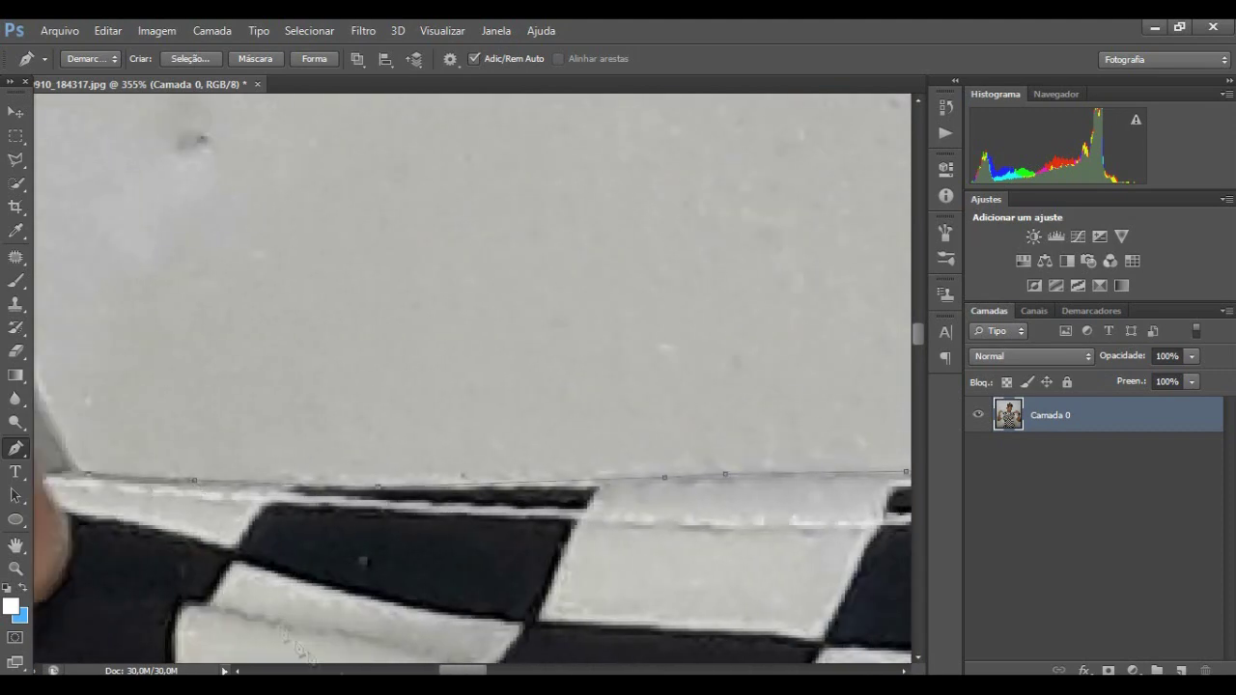
# Bring the hand into view and trace anchors down the forearm edge.
pyautogui.hscroll(-2, 333, 471)
pyautogui.hscroll(-1, 333, 471)
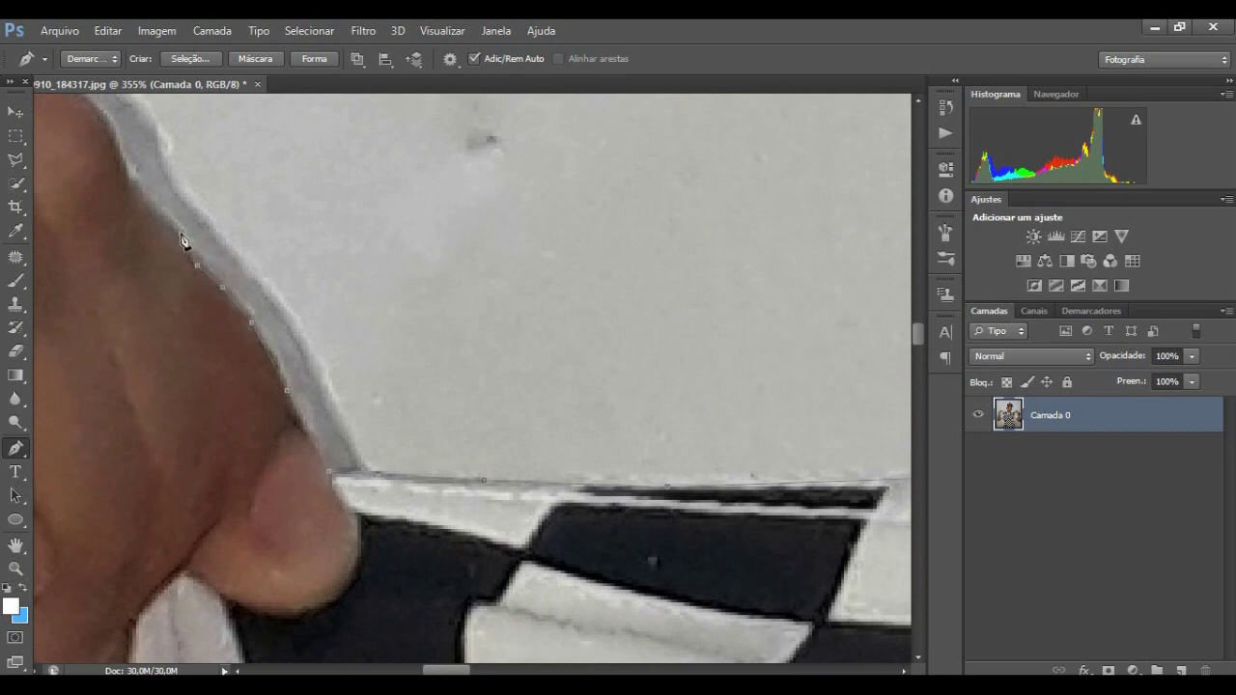
pyautogui.moveTo(134, 175); pyautogui.dragTo(458, 386)
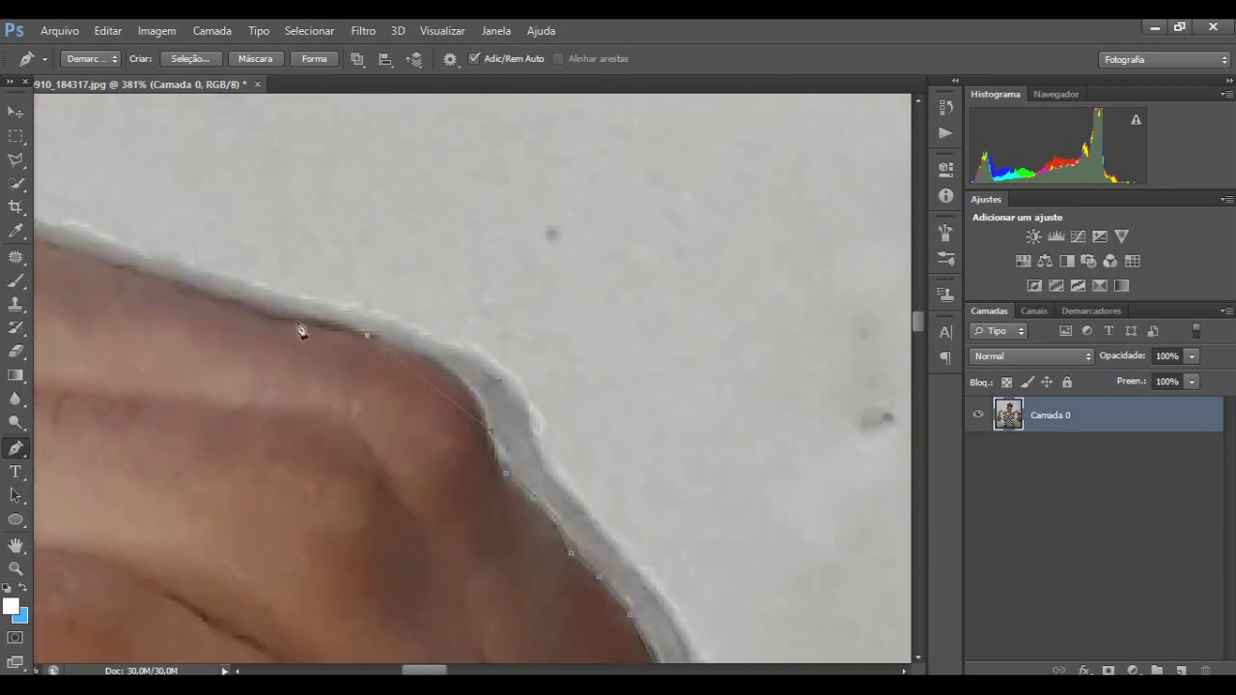
pyautogui.hscroll(-4, 403, 275)
pyautogui.moveTo(421, 670); pyautogui.dragTo(406, 671)
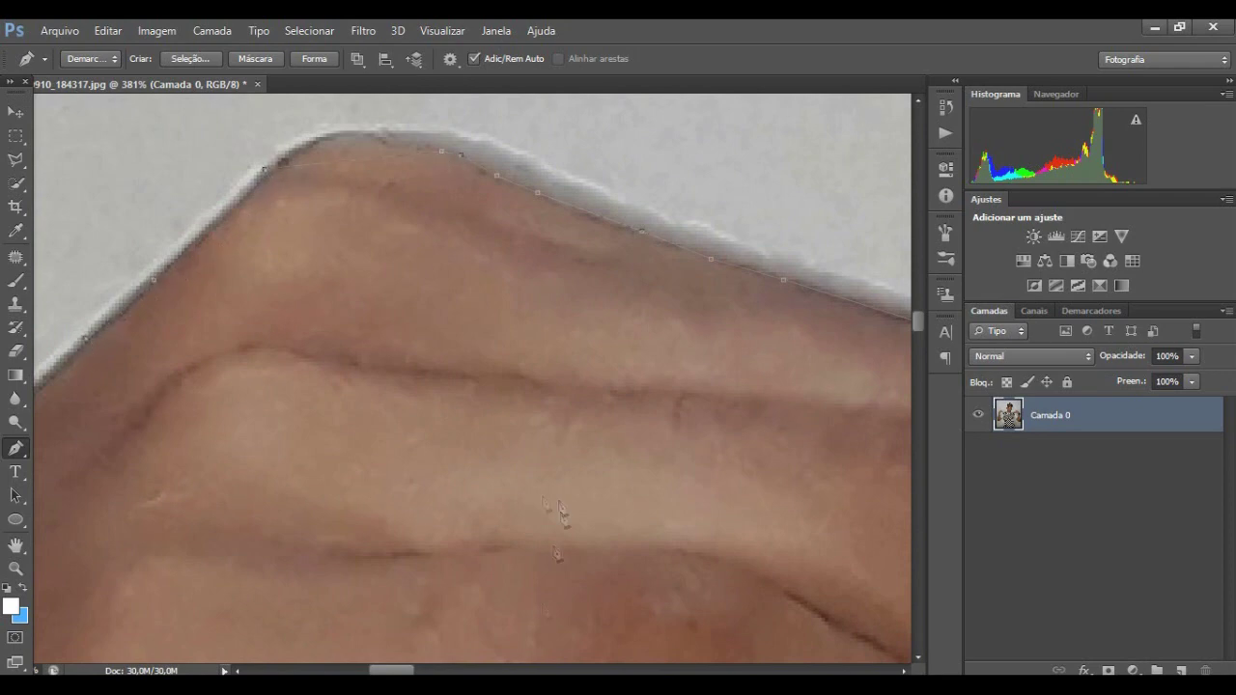
pyautogui.hscroll(-5, 367, 560)
pyautogui.scroll(-3, 241, 540)
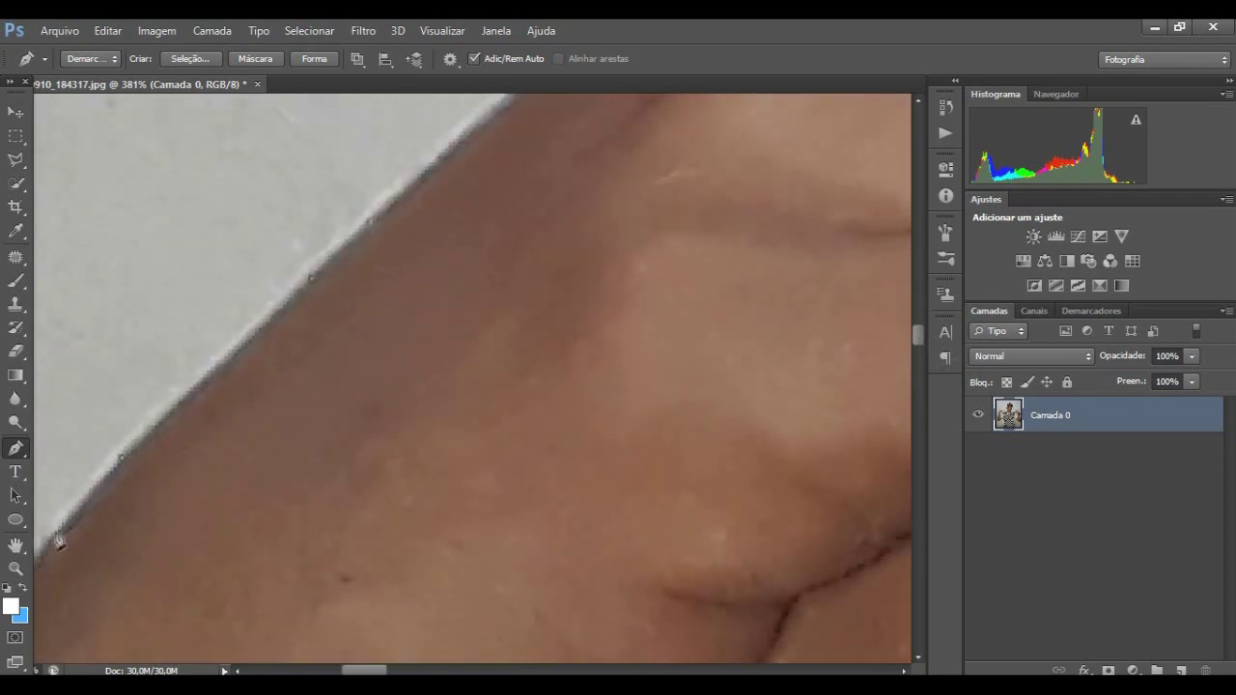
pyautogui.scroll(-5, 396, 563)
pyautogui.scroll(3, 447, 505)
pyautogui.scroll(1, 447, 505)
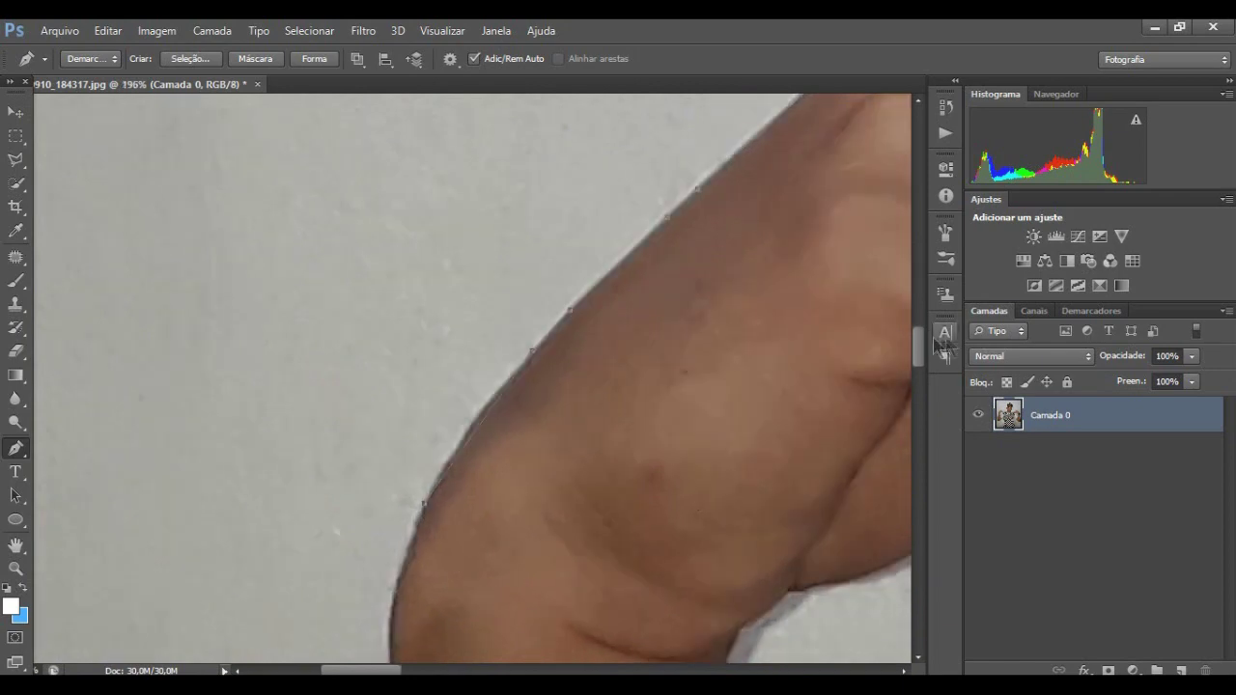
pyautogui.scroll(-3, 391, 444)
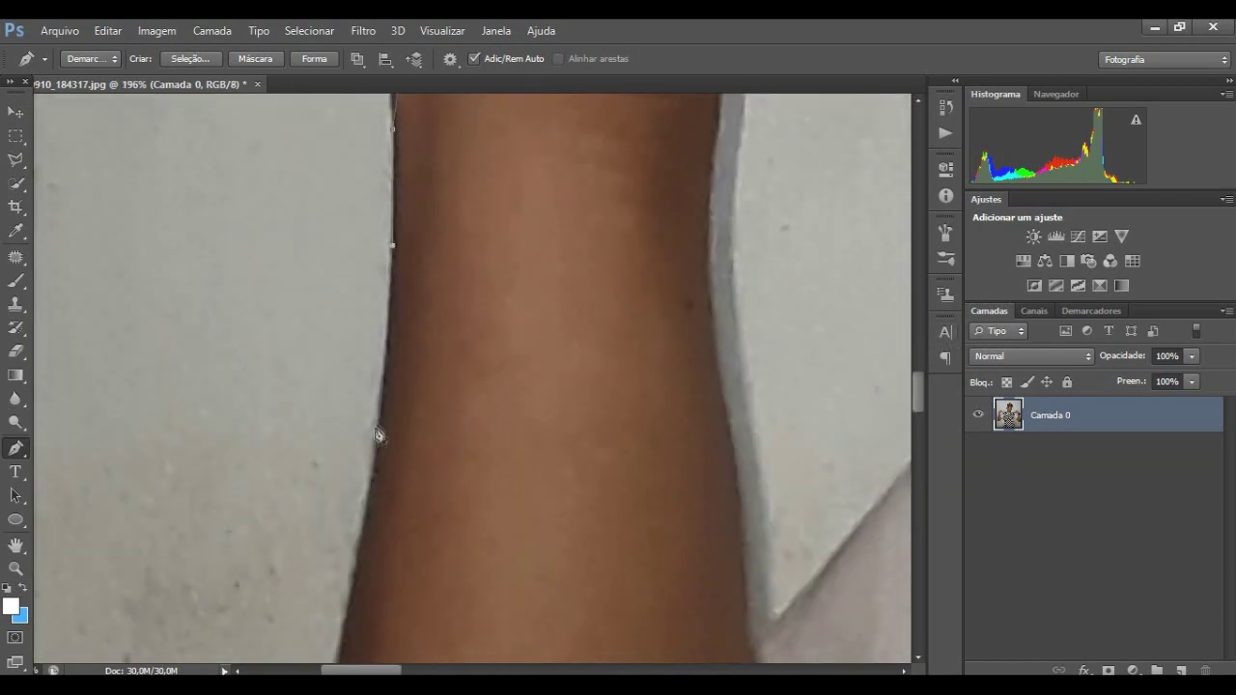
pyautogui.scroll(1, 303, 519)
pyautogui.scroll(1, 318, 524)
pyautogui.scroll(-1, 400, 532)
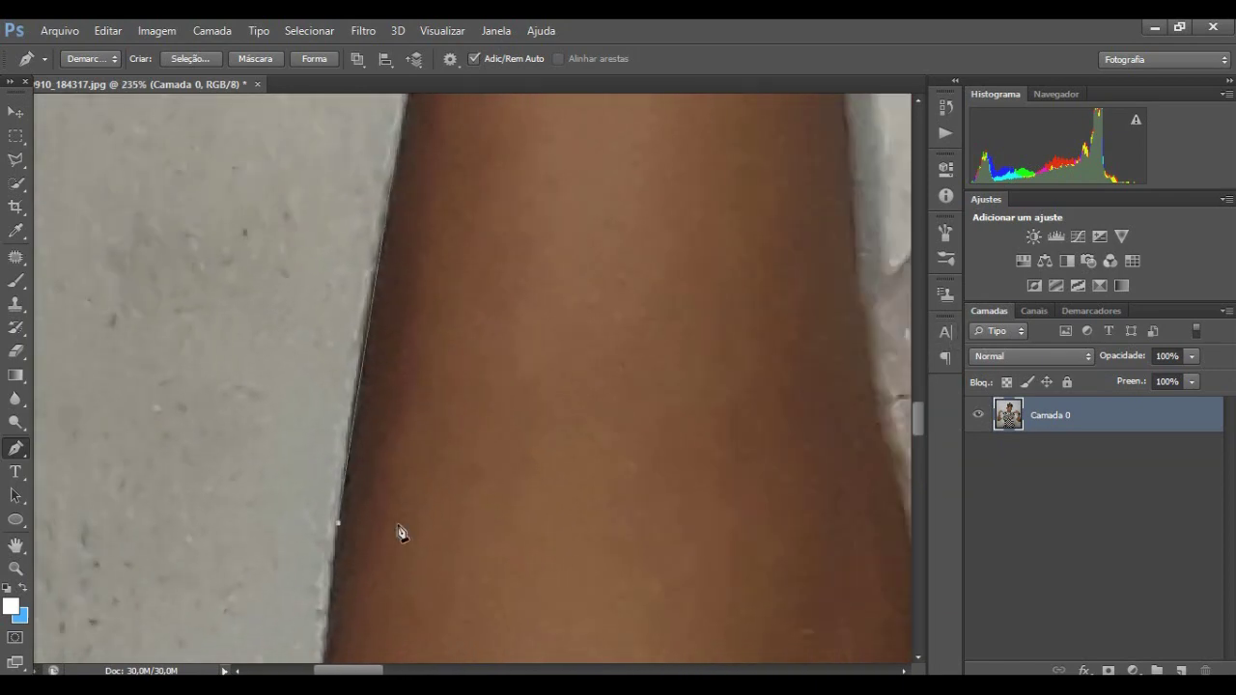
pyautogui.scroll(1, 400, 532)
pyautogui.click(295, 389)
pyautogui.click(292, 510)
pyautogui.click(293, 587)
pyautogui.scroll(-5, 299, 579)
pyautogui.click(301, 537)
# Wrap the path around the arm's bottom curve and back up to the sleeve corner.
pyautogui.scroll(-4, 927, 470)
pyautogui.click(307, 427)
pyautogui.click(383, 562)
pyautogui.moveTo(476, 572); pyautogui.dragTo(499, 573)
pyautogui.click(633, 580)
pyautogui.hscroll(3, 816, 534)
pyautogui.click(724, 242)
pyautogui.click(854, 117)
pyautogui.hscroll(5, 920, 501)
pyautogui.scroll(5, 920, 501)
pyautogui.click(574, 366)
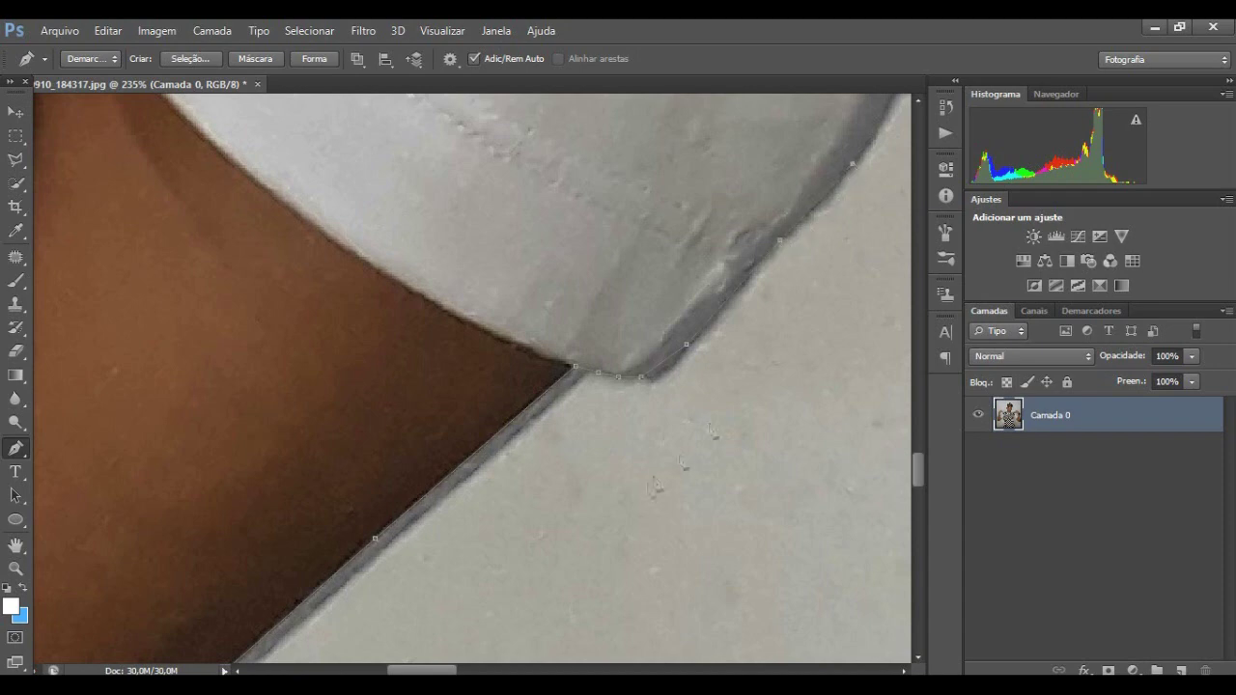
# Extend the Pen path down the checkered sleeve edge with anchor points.
pyautogui.hscroll(3, 684, 464)
pyautogui.scroll(3, 555, 410)
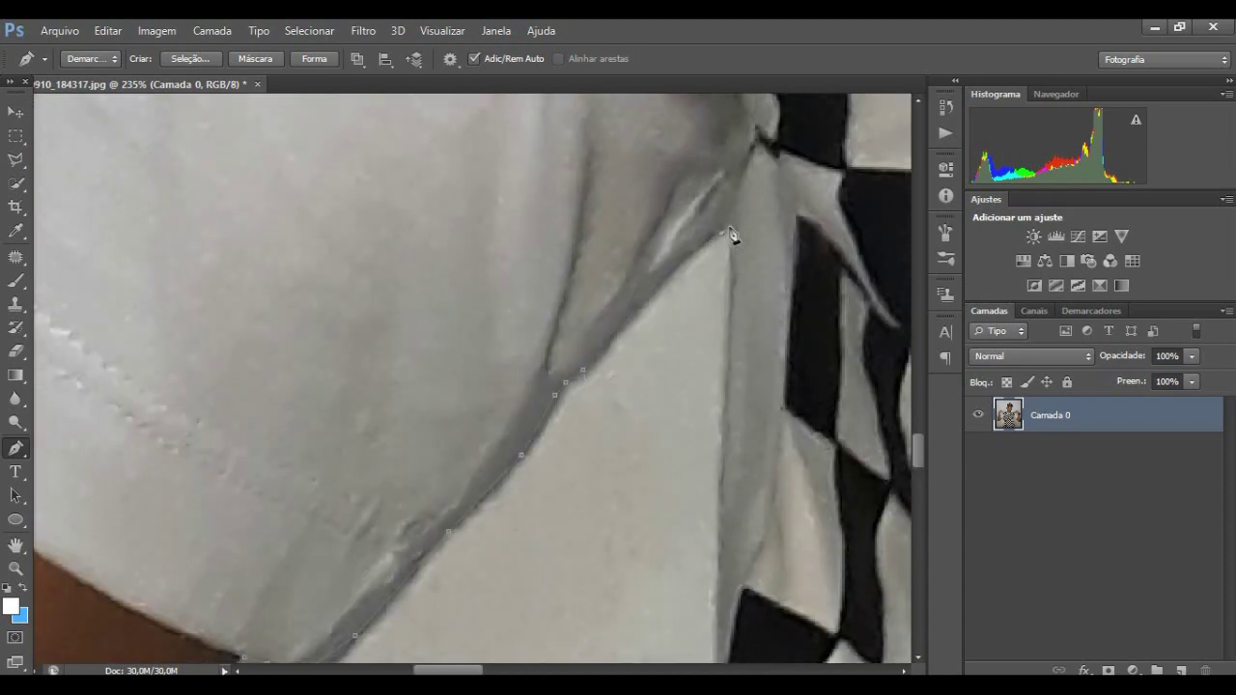
pyautogui.scroll(-5, 772, 463)
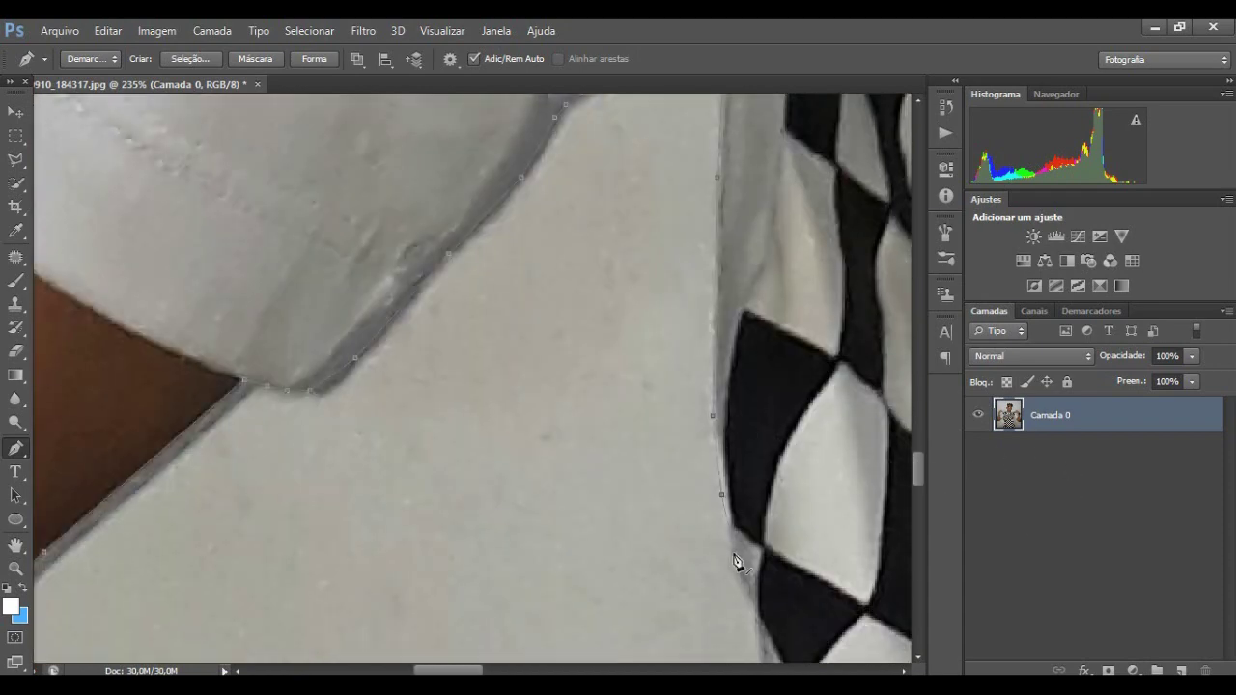
pyautogui.scroll(-5, 735, 560)
pyautogui.click(761, 410)
pyautogui.scroll(-2, 787, 529)
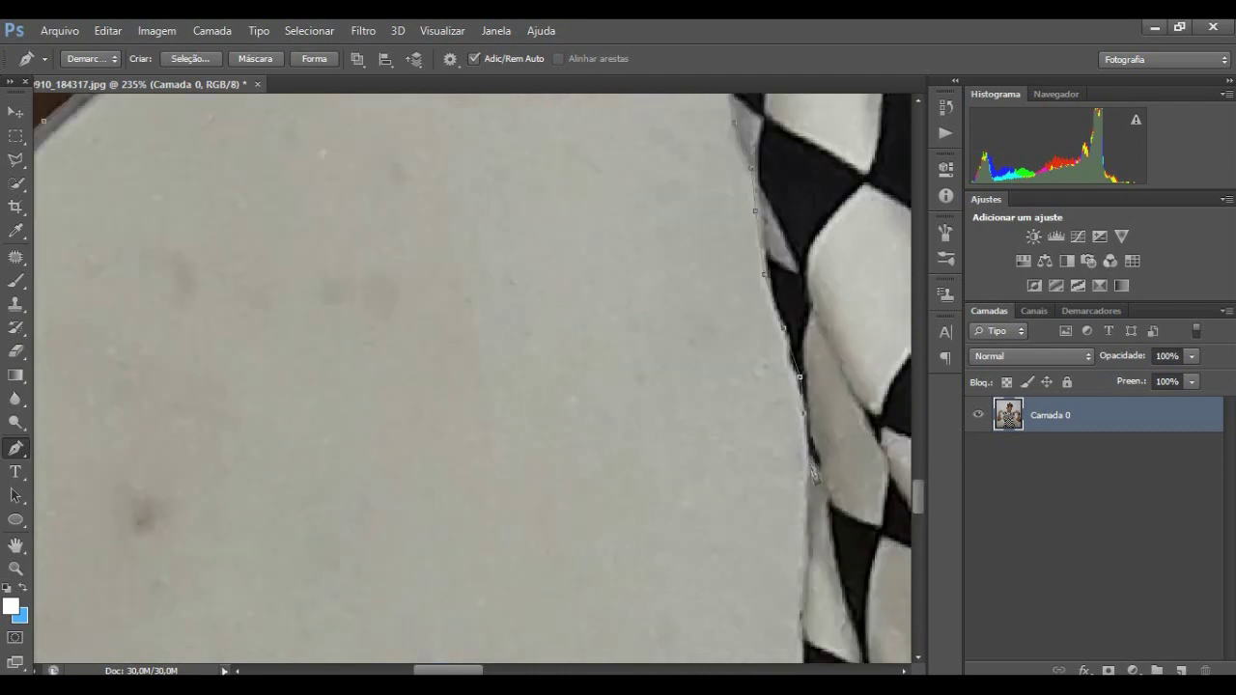
pyautogui.click(804, 579)
pyautogui.scroll(-5, 804, 579)
pyautogui.click(799, 405)
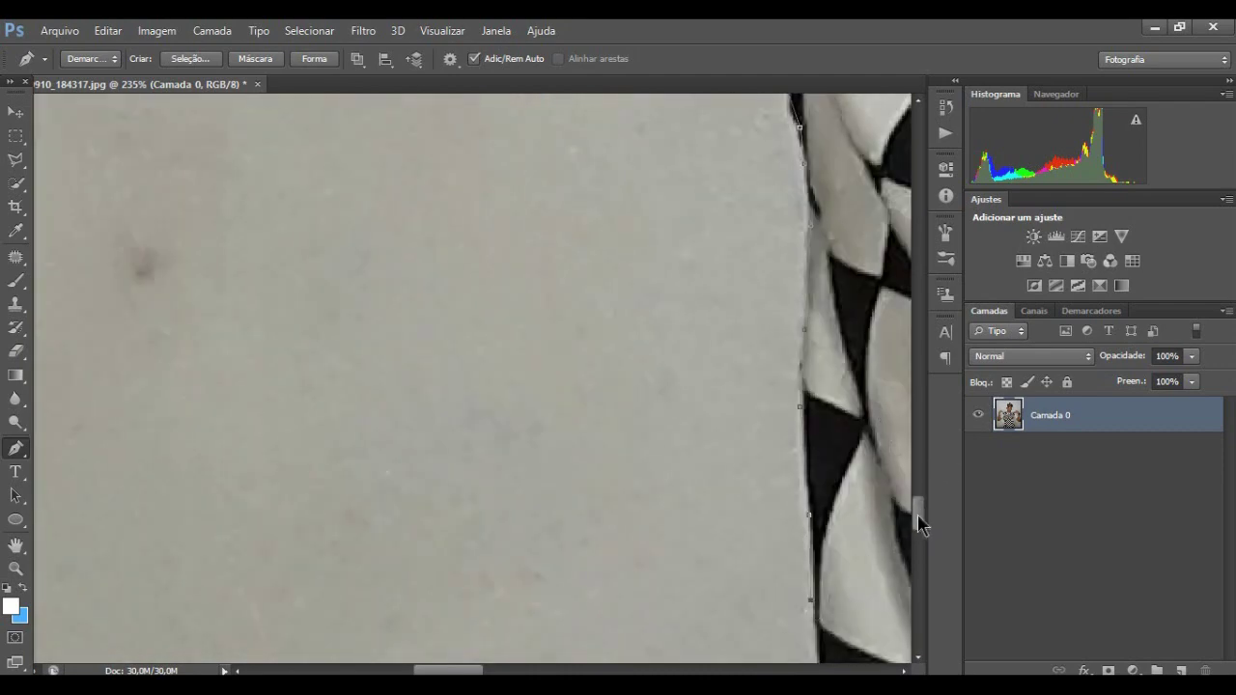
pyautogui.scroll(-5, 919, 526)
pyautogui.scroll(-3, 828, 395)
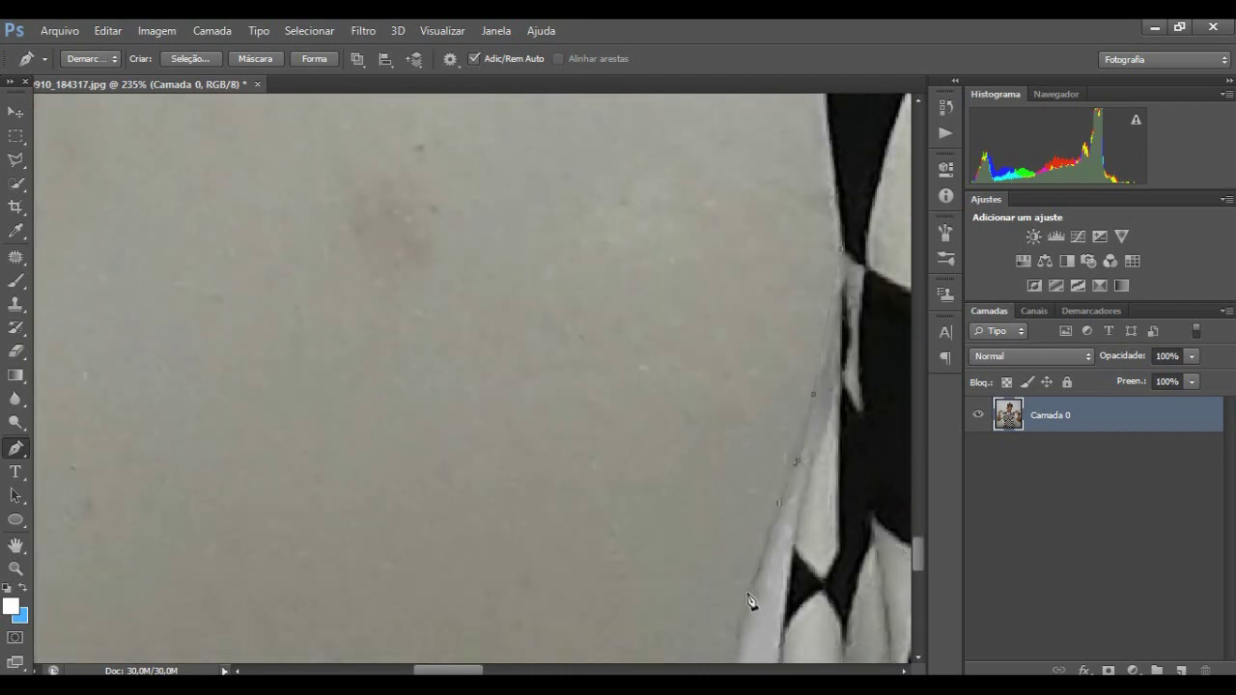
pyautogui.scroll(-5, 750, 595)
pyautogui.click(697, 431)
pyautogui.click(688, 500)
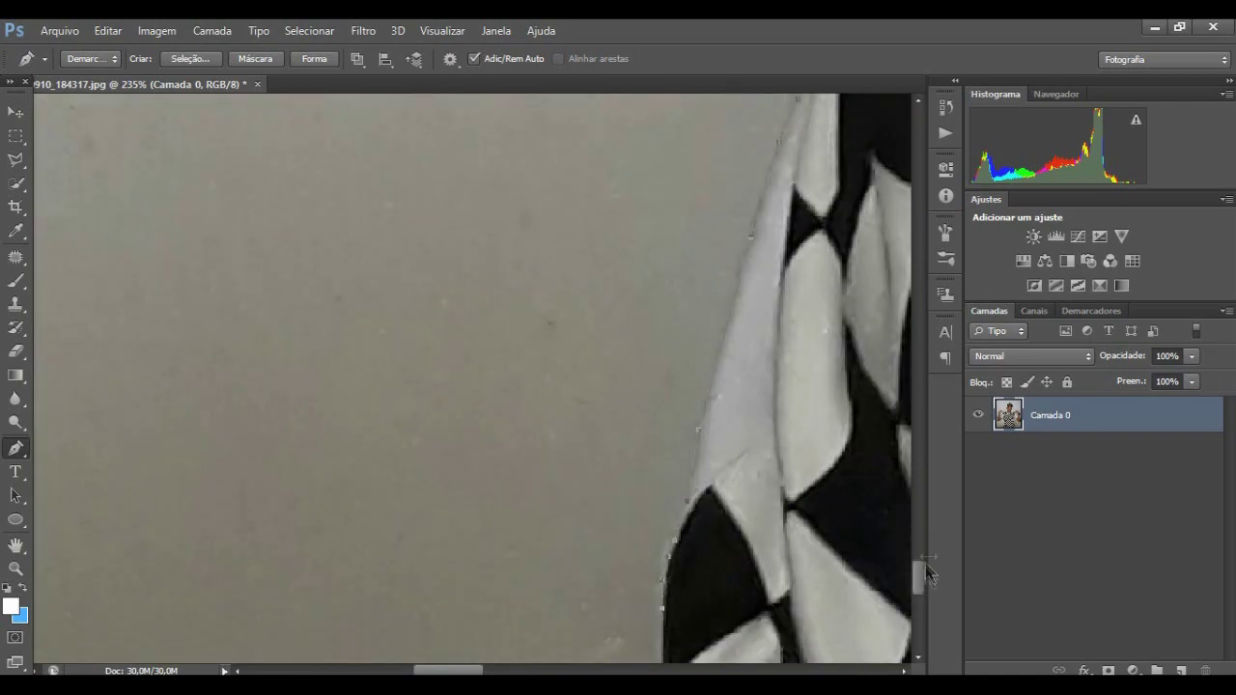
# Continue the path along the arm's skin edge up to the raised hand.
pyautogui.scroll(-2, 669, 534)
pyautogui.scroll(-2, 669, 533)
pyautogui.scroll(-2, 775, 311)
pyautogui.scroll(-8, 775, 312)
pyautogui.scroll(5, 257, 376)
pyautogui.scroll(6, 566, 391)
pyautogui.scroll(6, 775, 239)
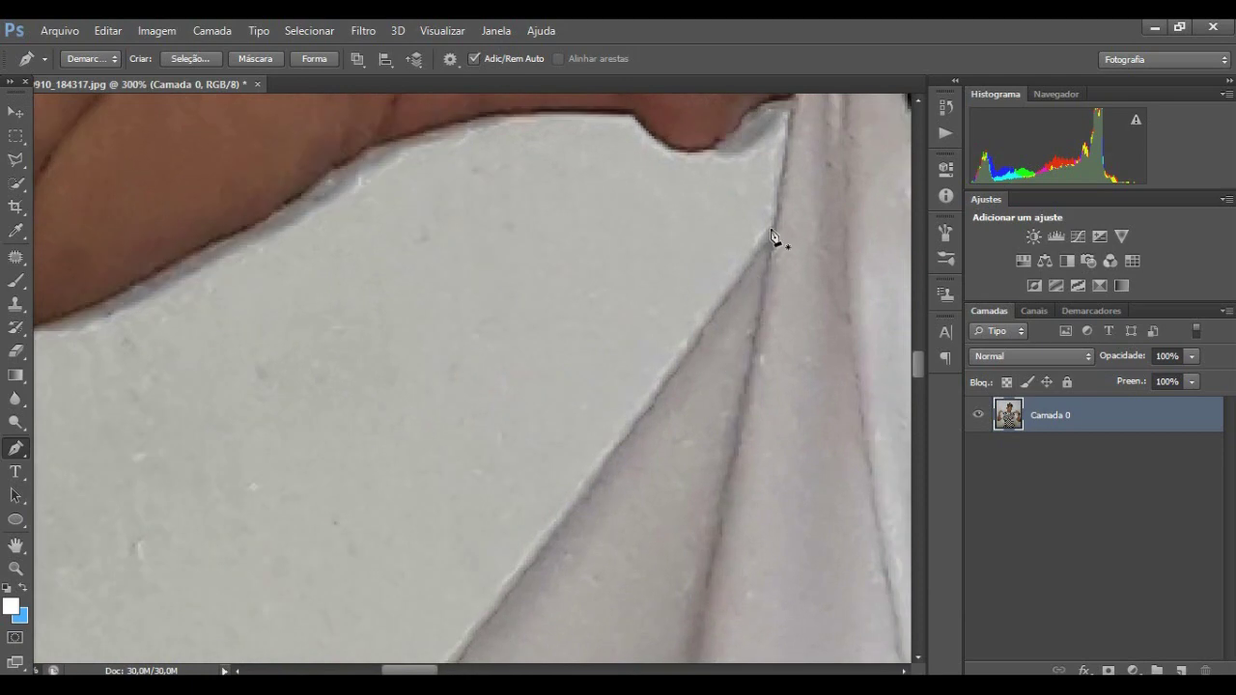
pyautogui.scroll(-2, 545, 550)
pyautogui.scroll(-2, 545, 550)
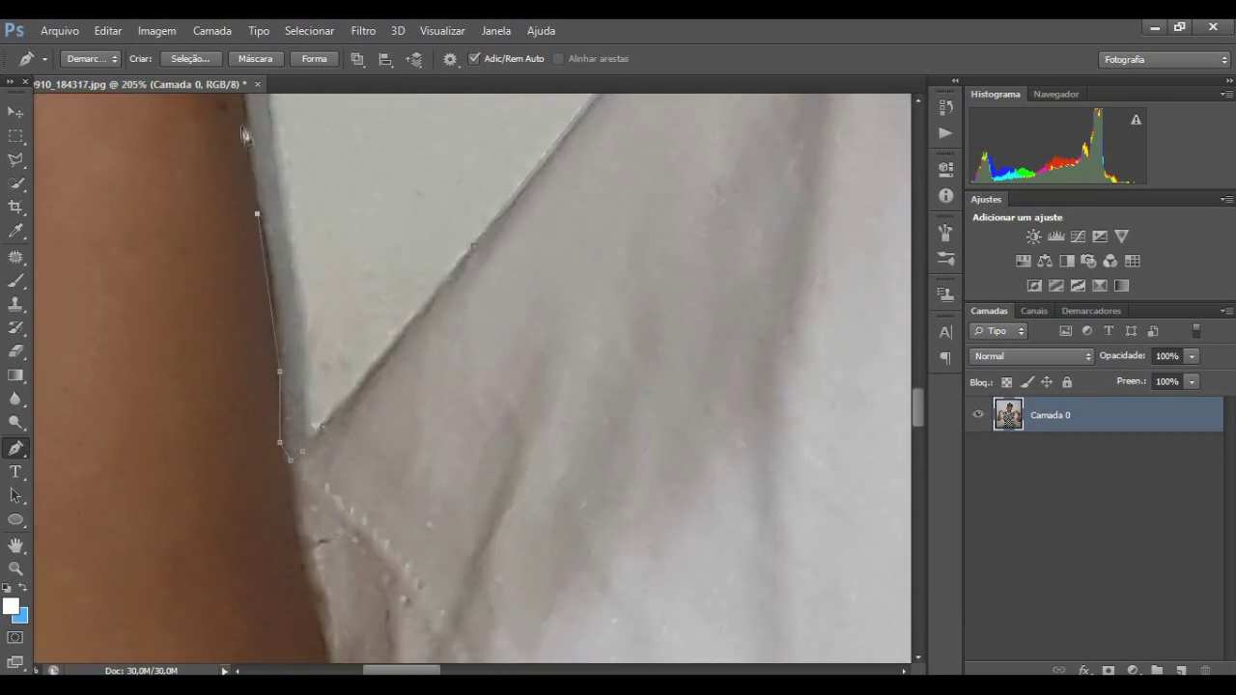
pyautogui.moveTo(918, 414); pyautogui.dragTo(918, 373)
pyautogui.click(356, 362)
pyautogui.click(368, 361)
pyautogui.click(391, 357)
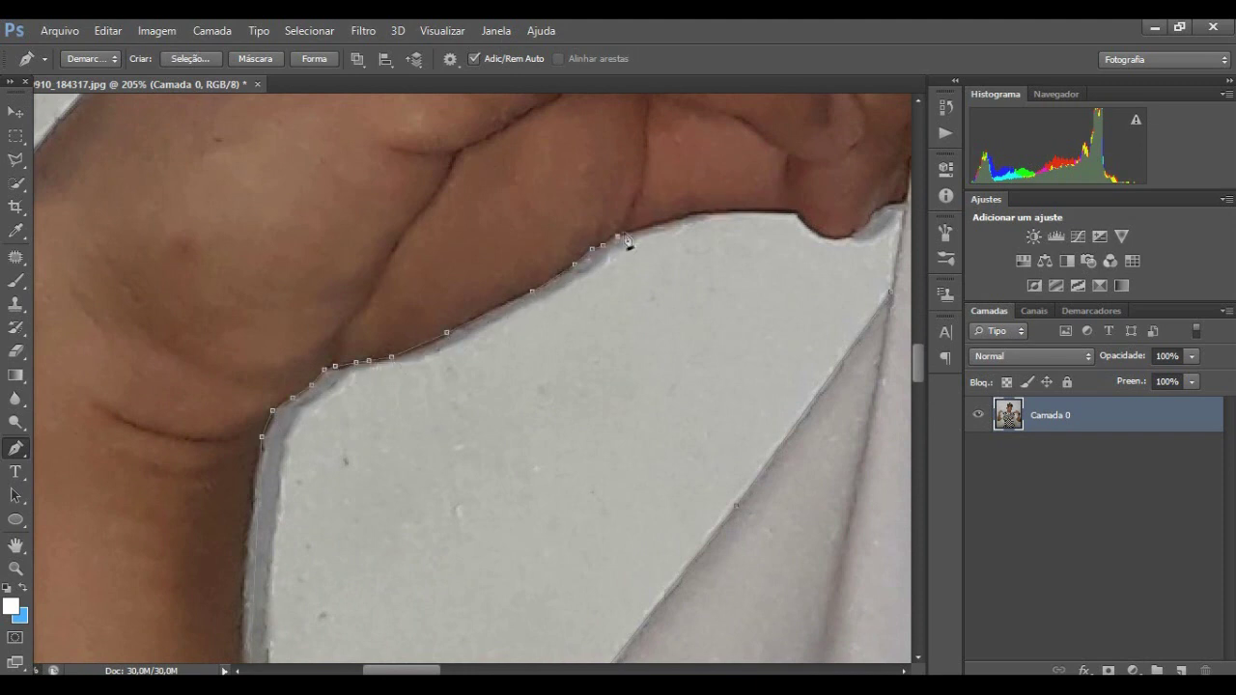
pyautogui.click(799, 214)
pyautogui.scroll(2, 880, 237)
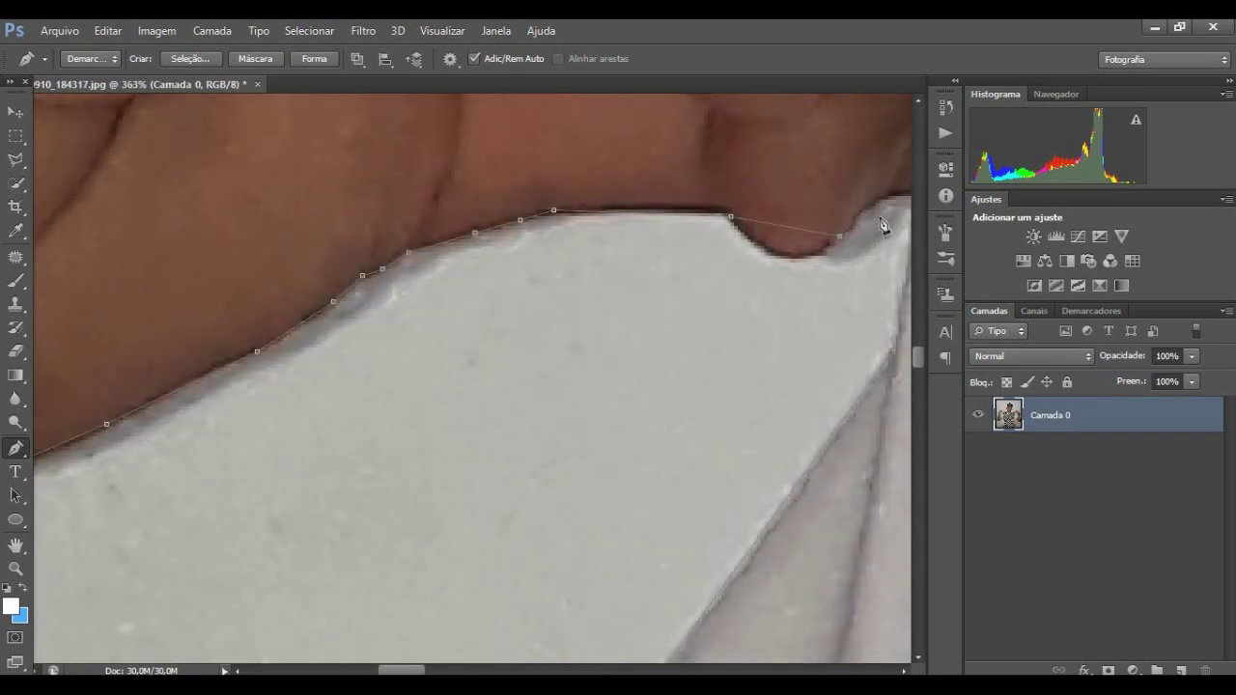
pyautogui.scroll(2, 880, 232)
pyautogui.scroll(1, 664, 211)
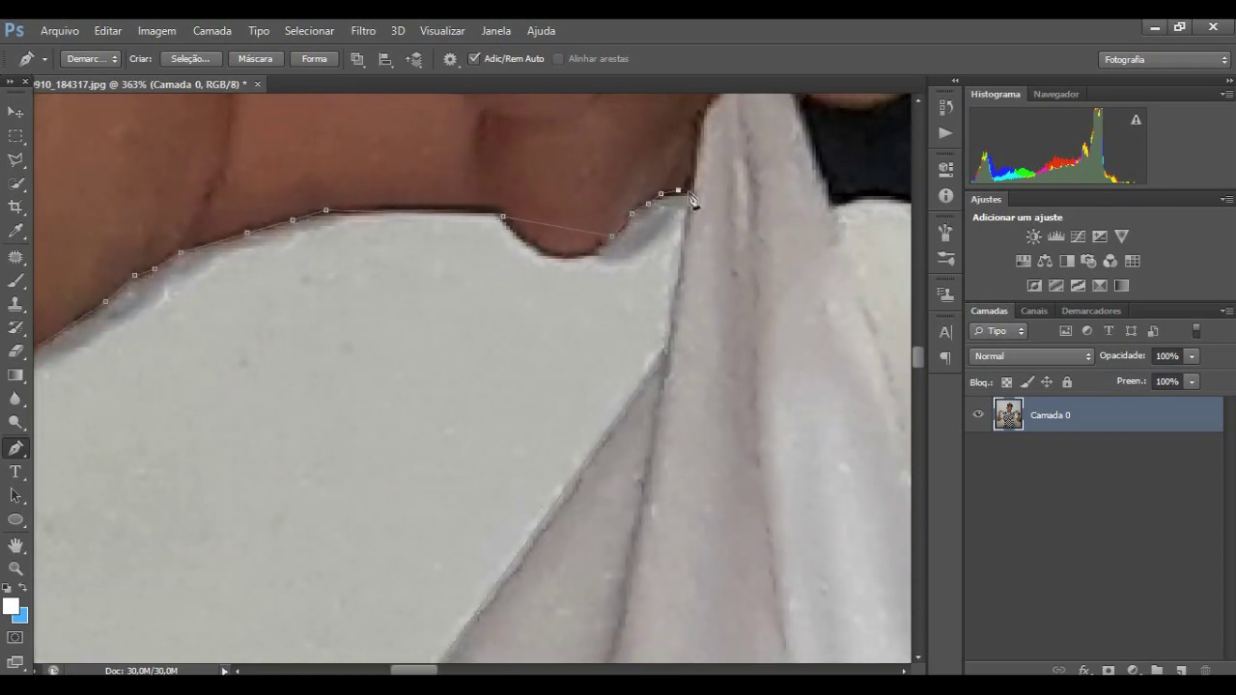
pyautogui.scroll(-3, 664, 361)
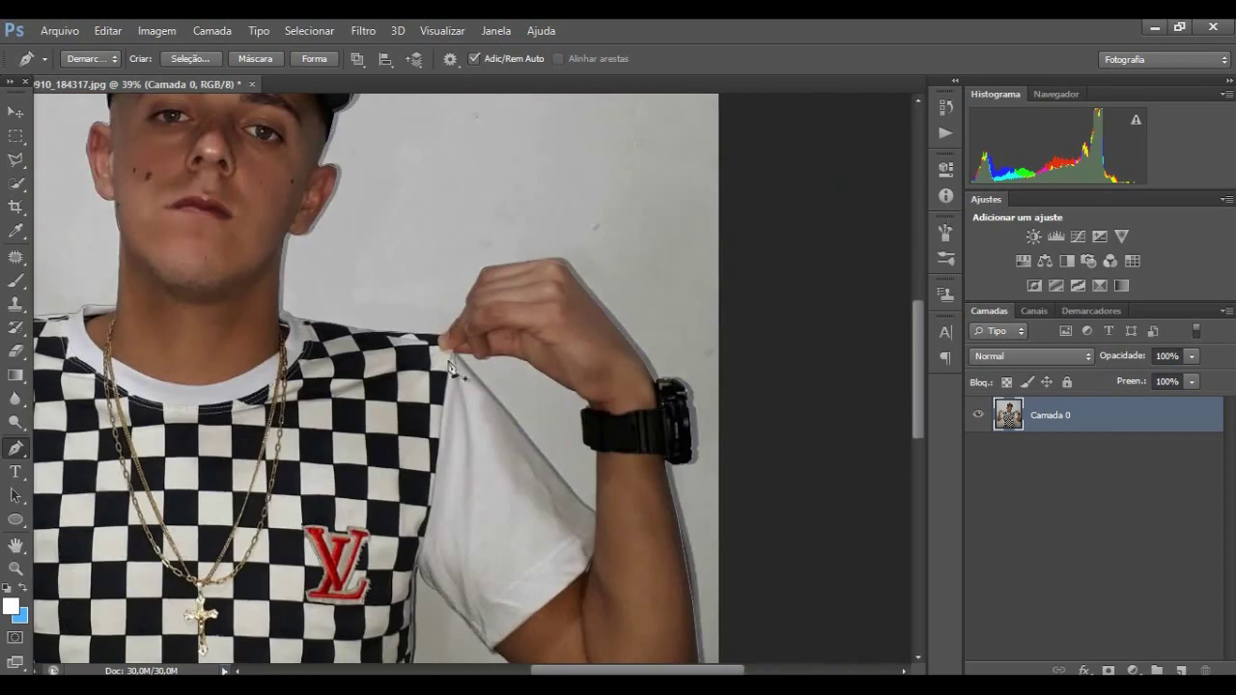
# Trace anchor points under the knuckle and along the fist's lower skin curve.
pyautogui.scroll(4, 370, 355)
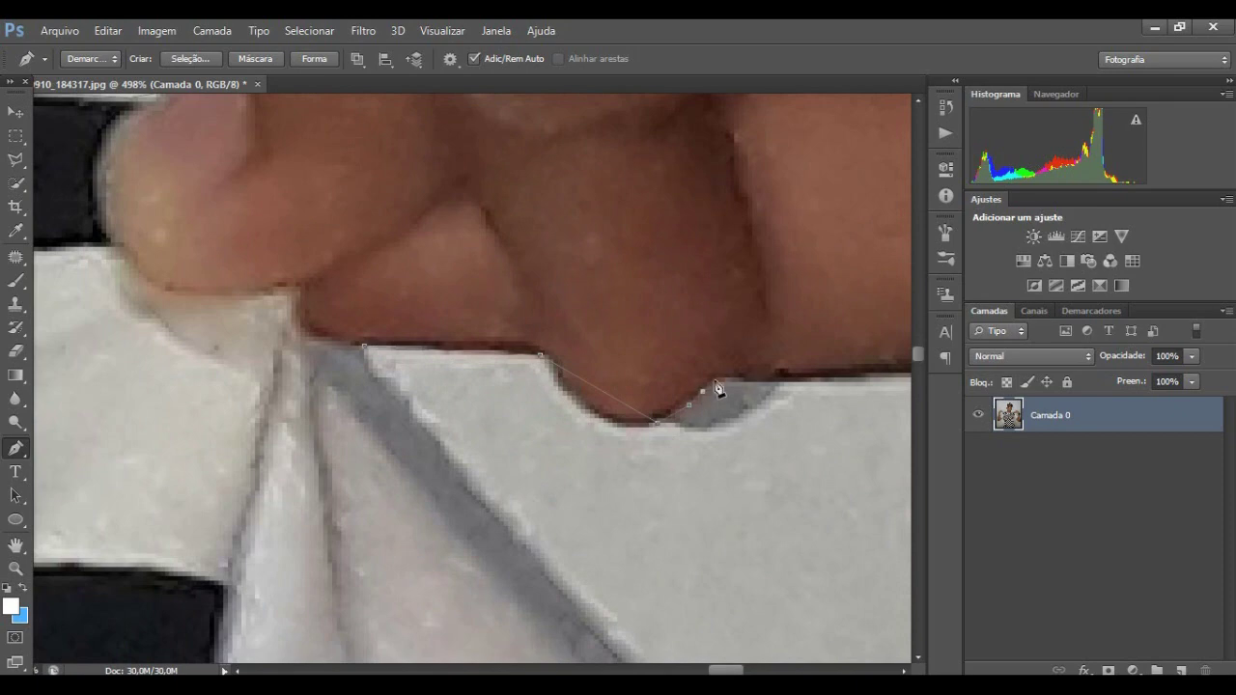
pyautogui.moveTo(724, 669); pyautogui.dragTo(741, 669)
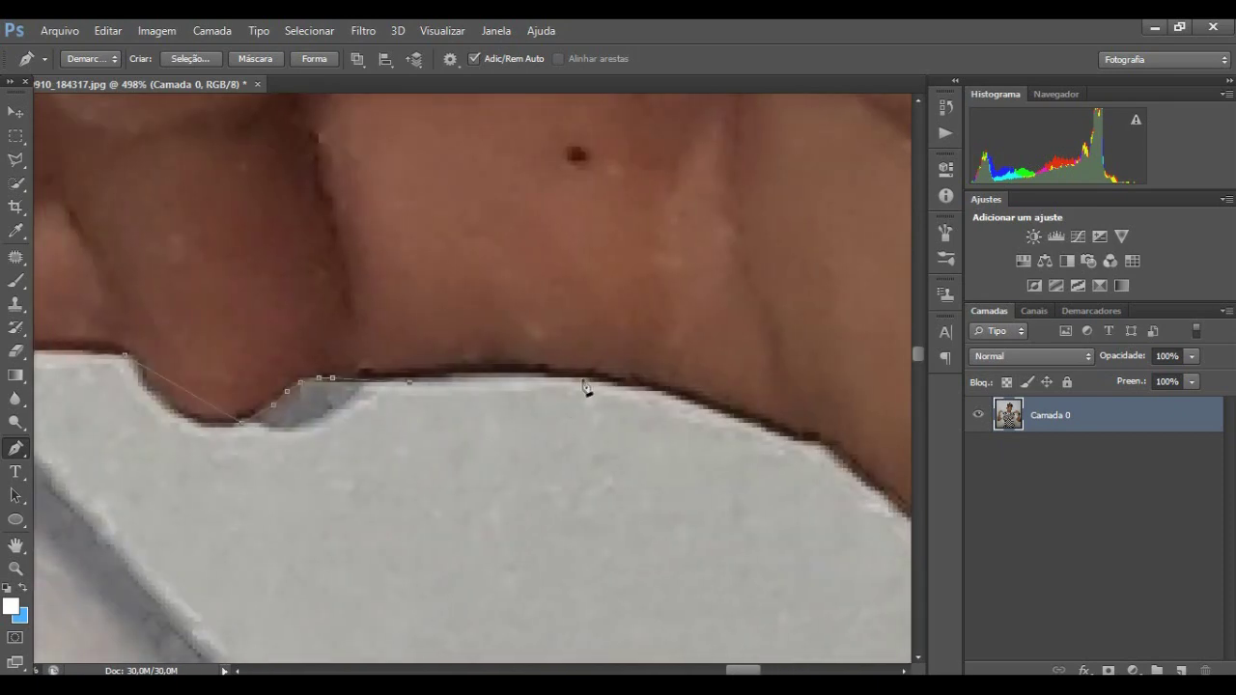
pyautogui.click(754, 422)
pyautogui.click(798, 439)
pyautogui.click(825, 440)
pyautogui.click(837, 453)
pyautogui.click(870, 481)
pyautogui.scroll(-3, 874, 487)
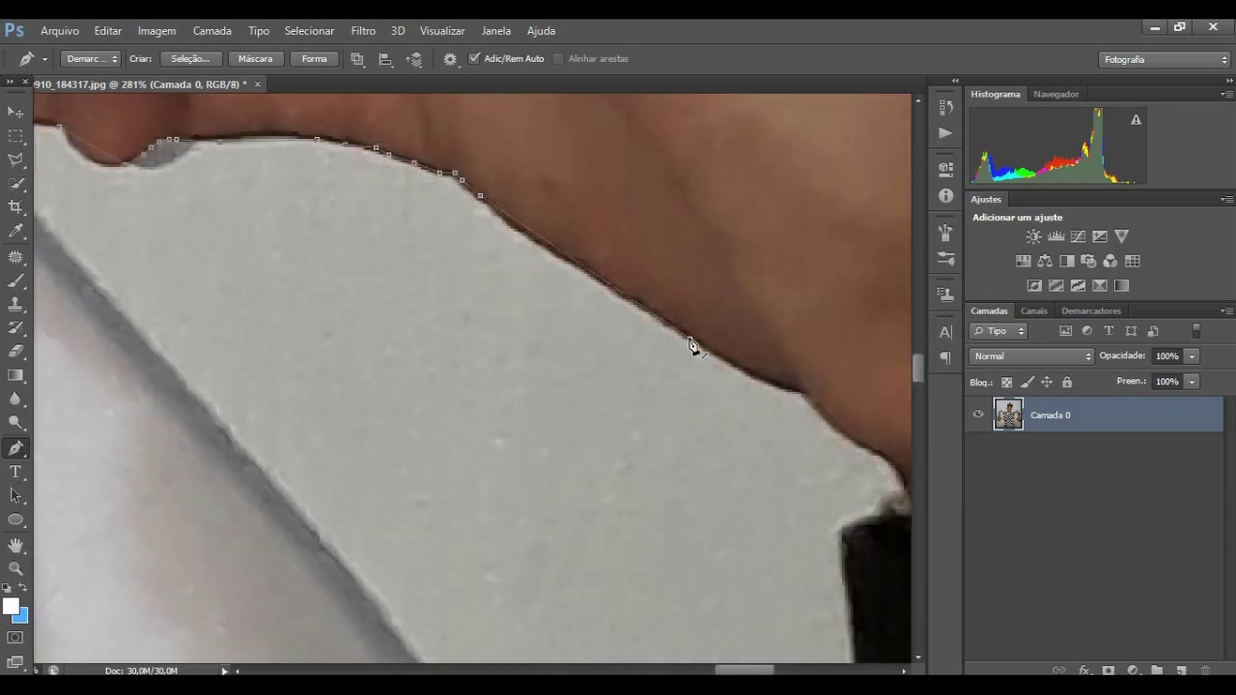
# Extend the outline along the wrist edge down toward the watch strap.
pyautogui.click(689, 339)
pyautogui.click(748, 372)
pyautogui.scroll(-5, 896, 479)
pyautogui.scroll(7, 780, 516)
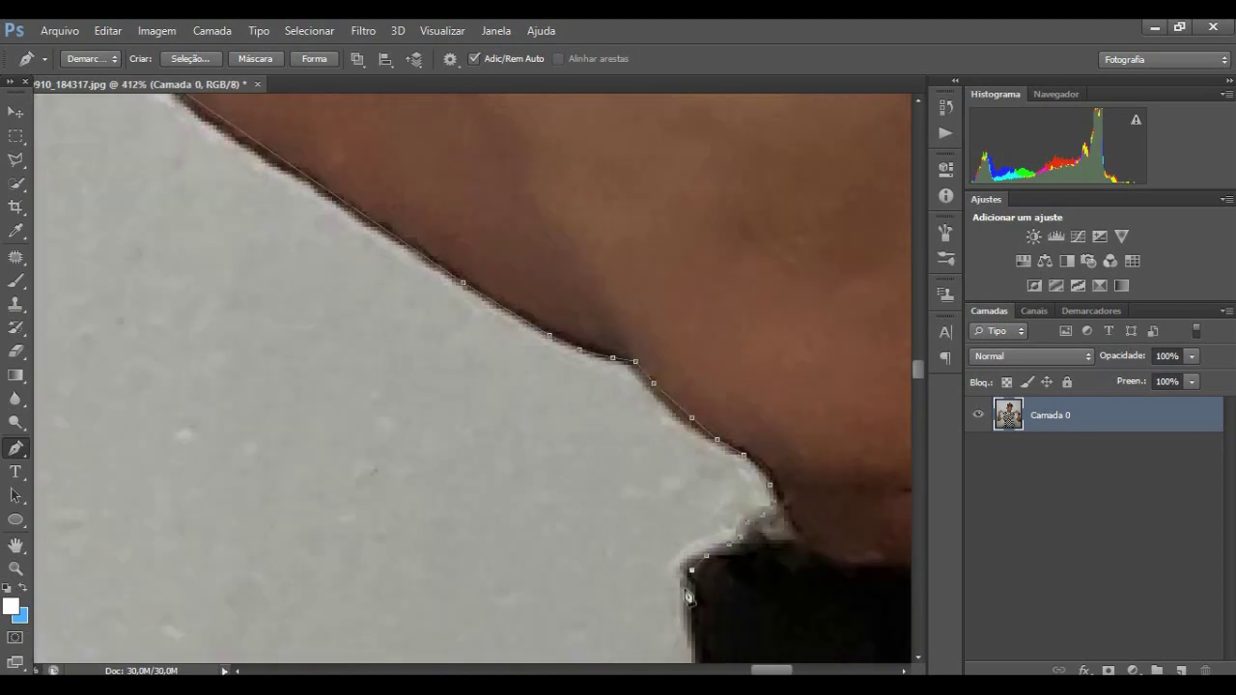
pyautogui.moveTo(922, 365); pyautogui.dragTo(923, 382)
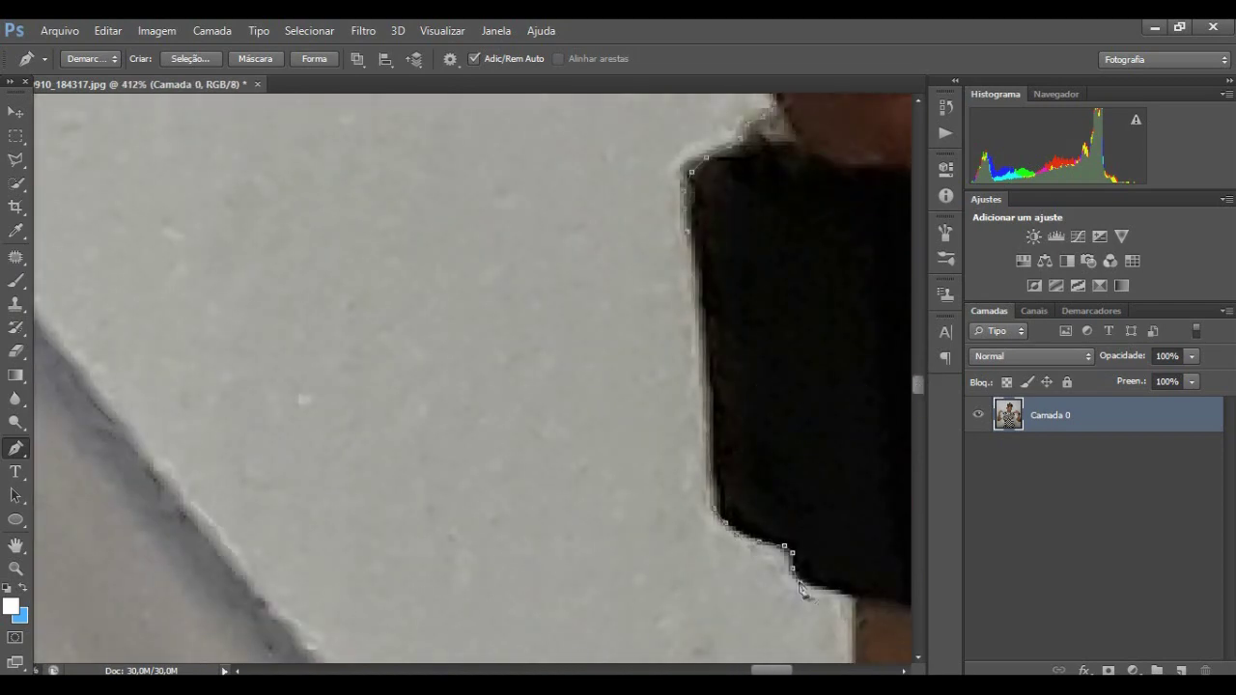
pyautogui.scroll(-5, 854, 526)
pyautogui.moveTo(919, 413); pyautogui.dragTo(919, 420)
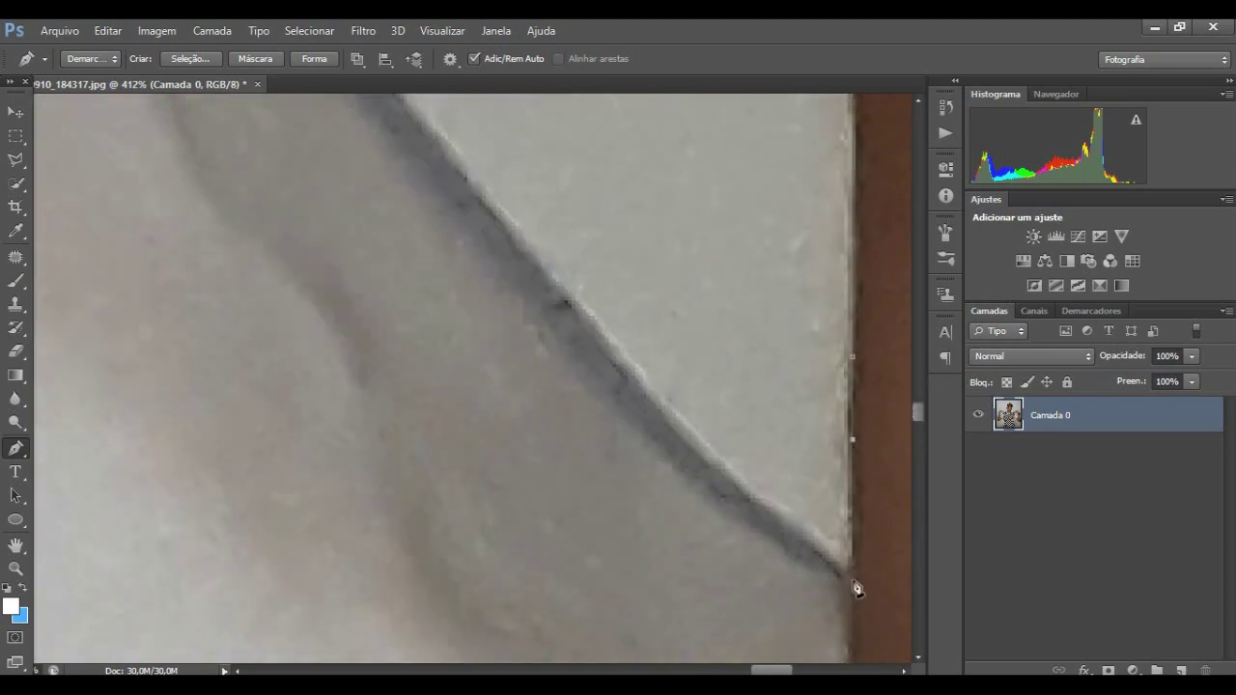
pyautogui.scroll(-5, 569, 247)
pyautogui.scroll(3, 405, 334)
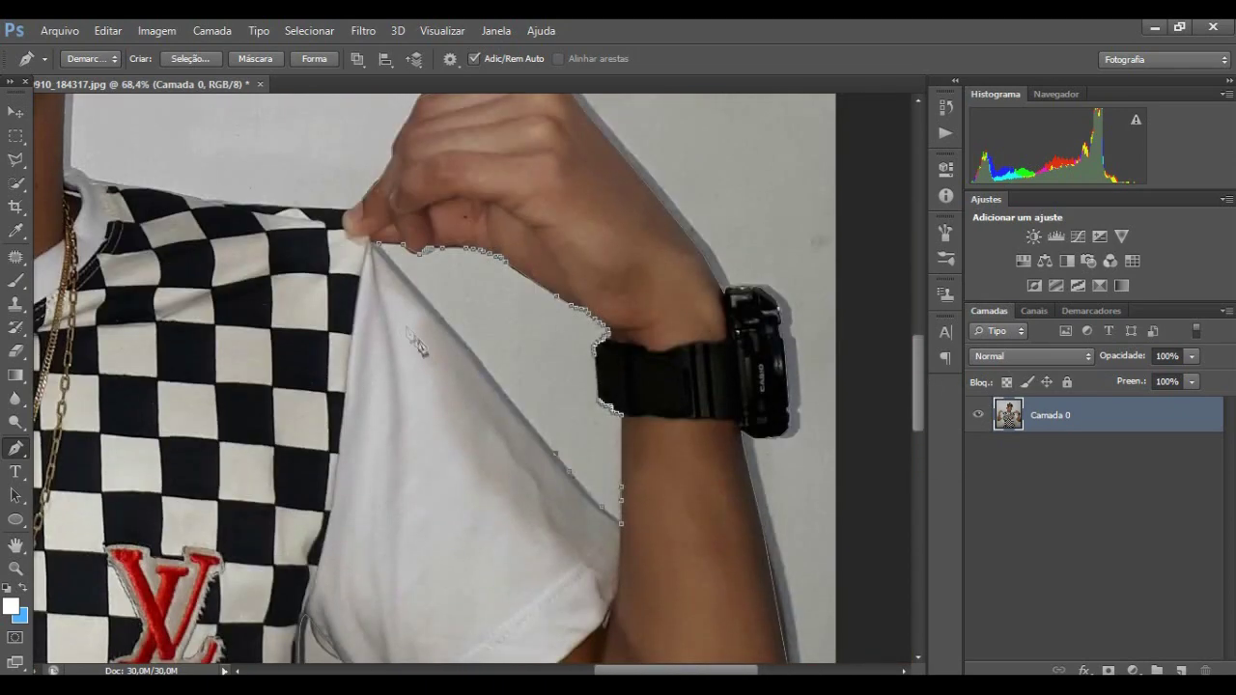
pyautogui.scroll(3, 513, 344)
pyautogui.scroll(2, 283, 200)
pyautogui.scroll(-3, 283, 200)
pyautogui.scroll(5, 344, 304)
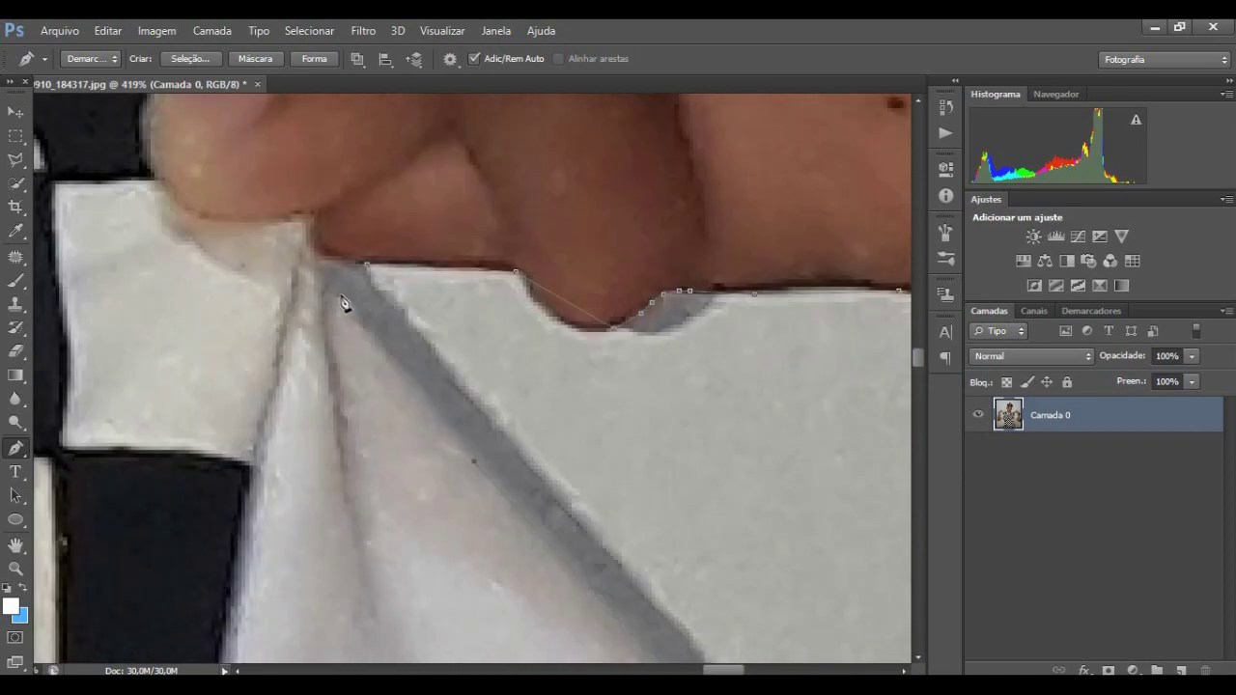
pyautogui.scroll(-6, 417, 296)
pyautogui.scroll(-4, 471, 320)
# Switch to the Add Anchor Point tool and pan across the arms and hands.
pyautogui.rightClick(16, 448)
pyautogui.click(106, 479)
pyautogui.scroll(3, 589, 606)
pyautogui.scroll(3, 589, 605)
pyautogui.scroll(2, 579, 463)
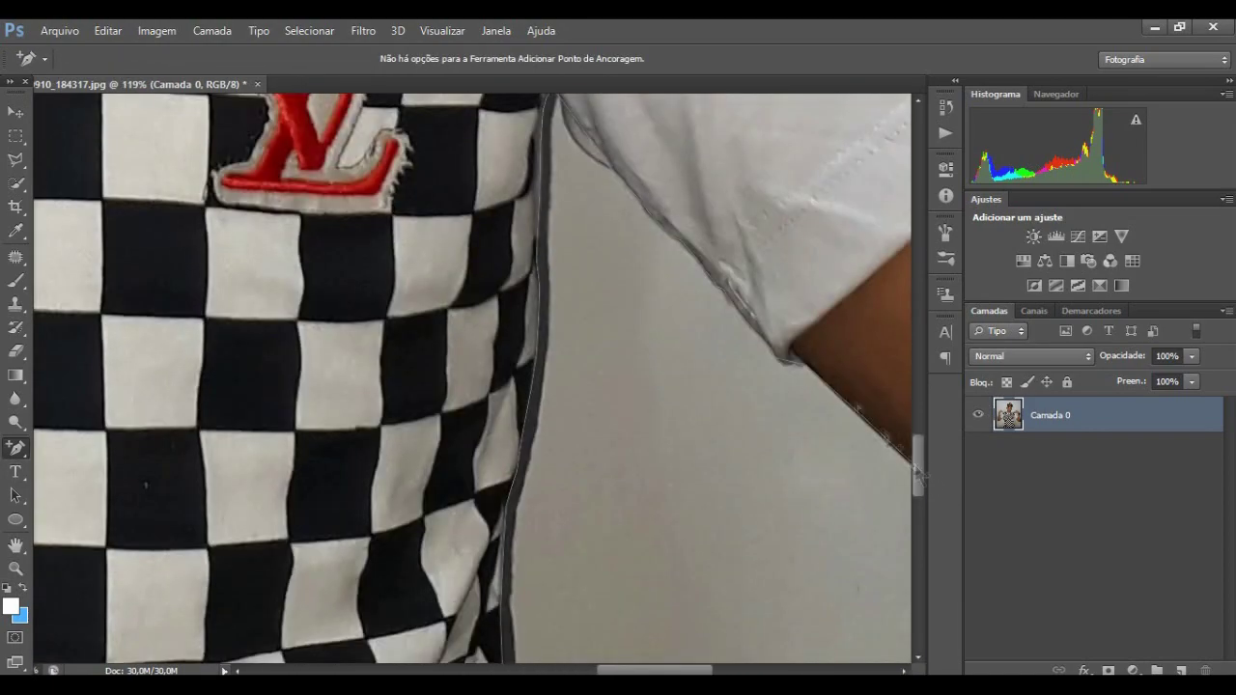
pyautogui.scroll(4, 569, 324)
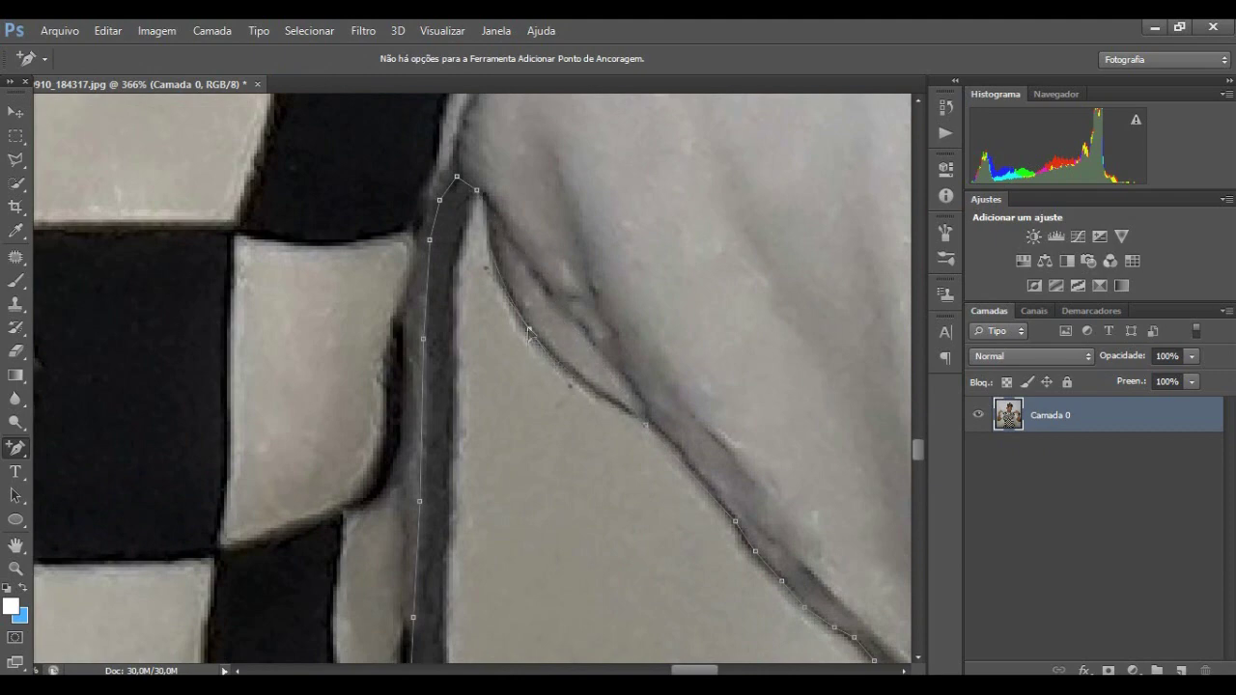
pyautogui.hscroll(3, 535, 337)
pyautogui.scroll(-2, 853, 436)
pyautogui.hscroll(4, 849, 439)
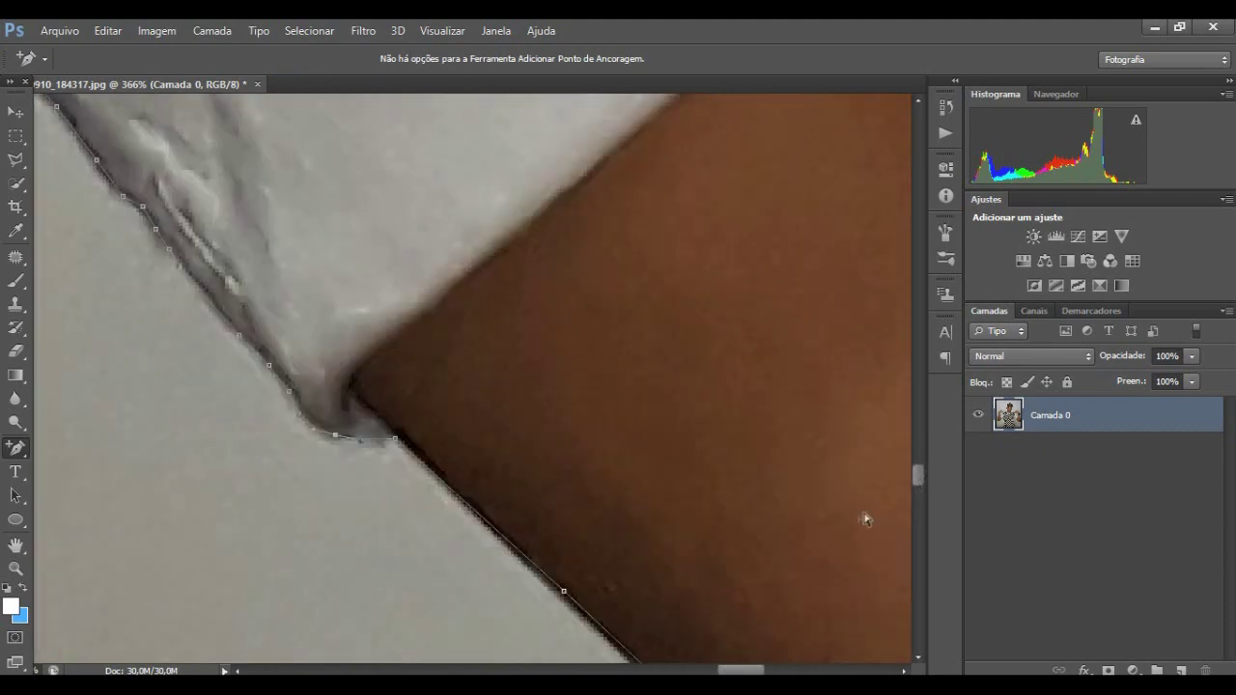
pyautogui.scroll(-3, 753, 453)
pyautogui.scroll(-3, 695, 464)
pyautogui.scroll(-2, 649, 477)
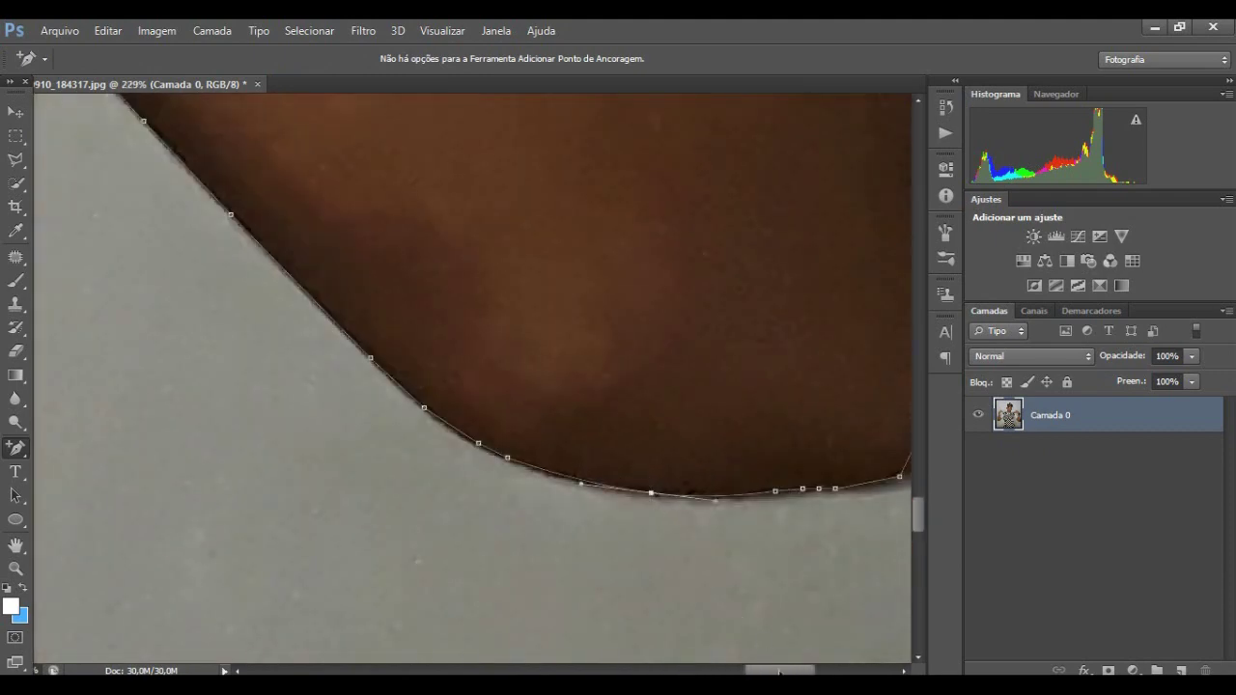
pyautogui.hscroll(4, 619, 415)
pyautogui.scroll(3, 637, 436)
pyautogui.scroll(2, 560, 379)
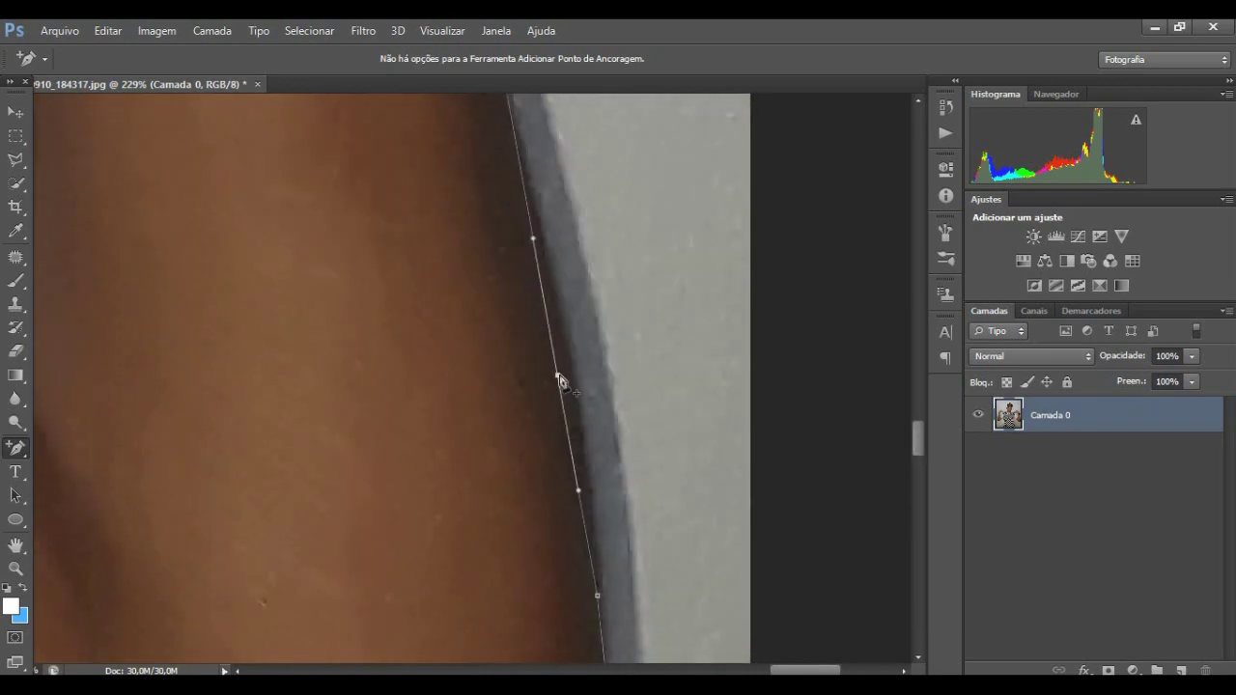
pyautogui.scroll(3, 907, 453)
pyautogui.scroll(2, 869, 405)
pyautogui.hscroll(-2, 840, 367)
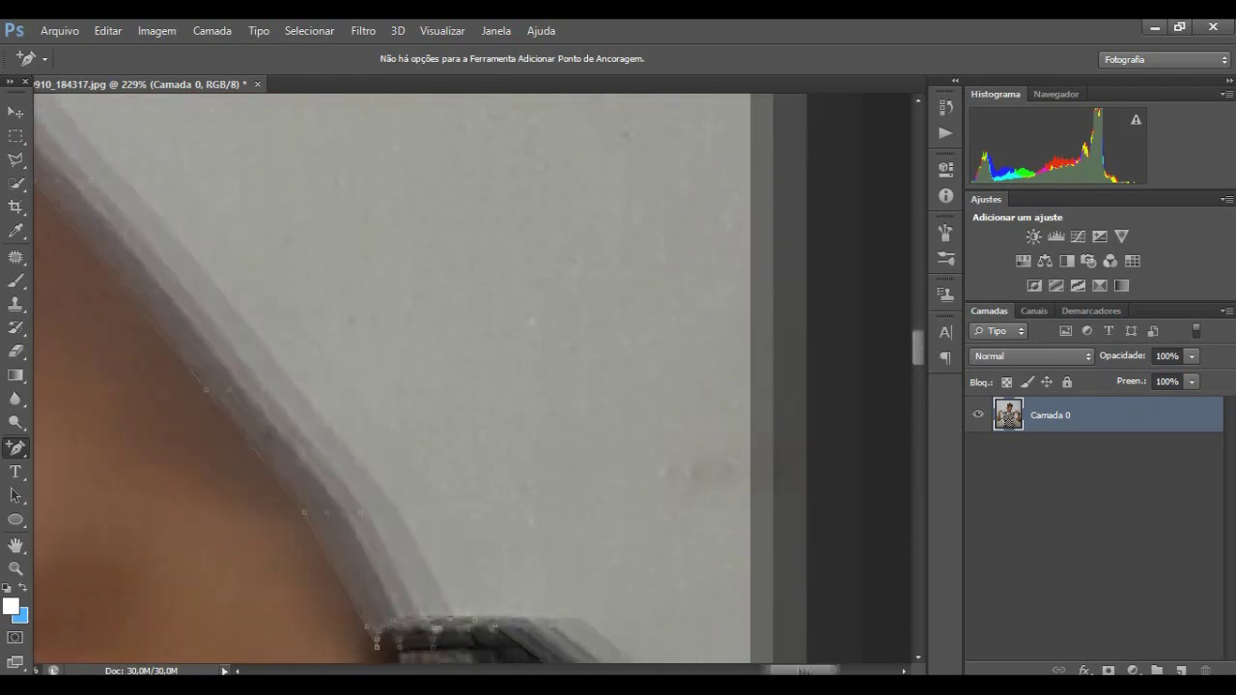
pyautogui.scroll(2, 676, 406)
pyautogui.hscroll(-5, 431, 408)
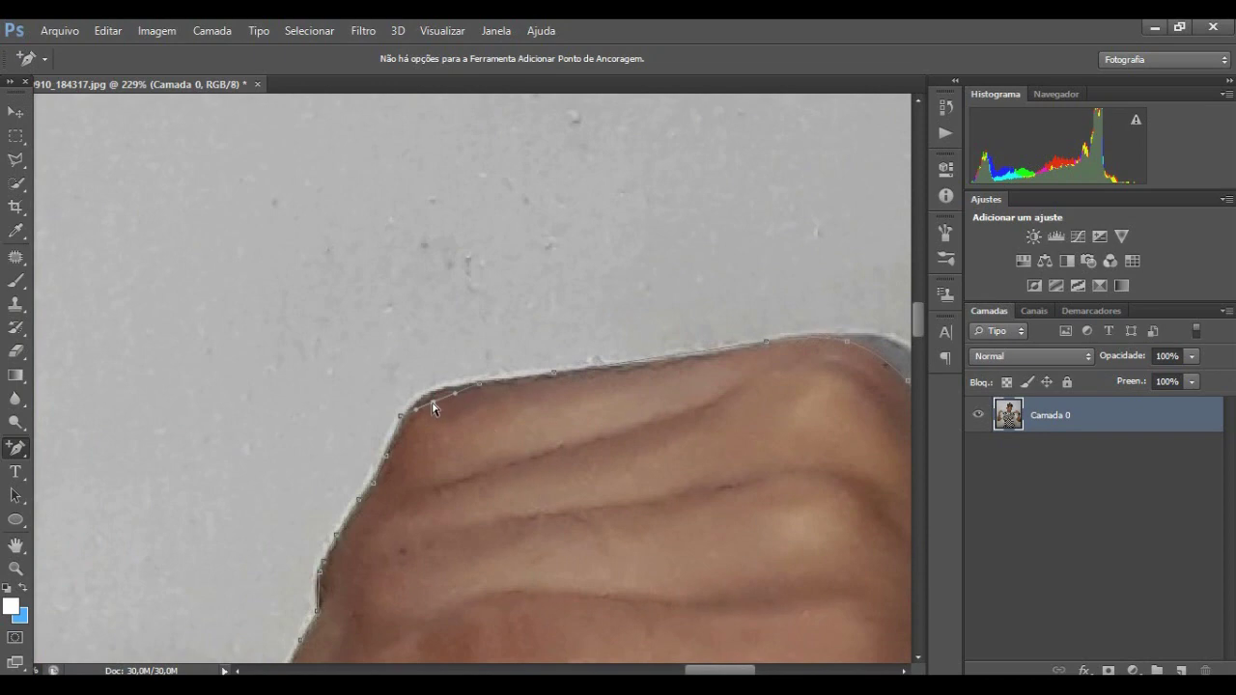
pyautogui.scroll(5, 908, 324)
pyautogui.hscroll(-5, 912, 318)
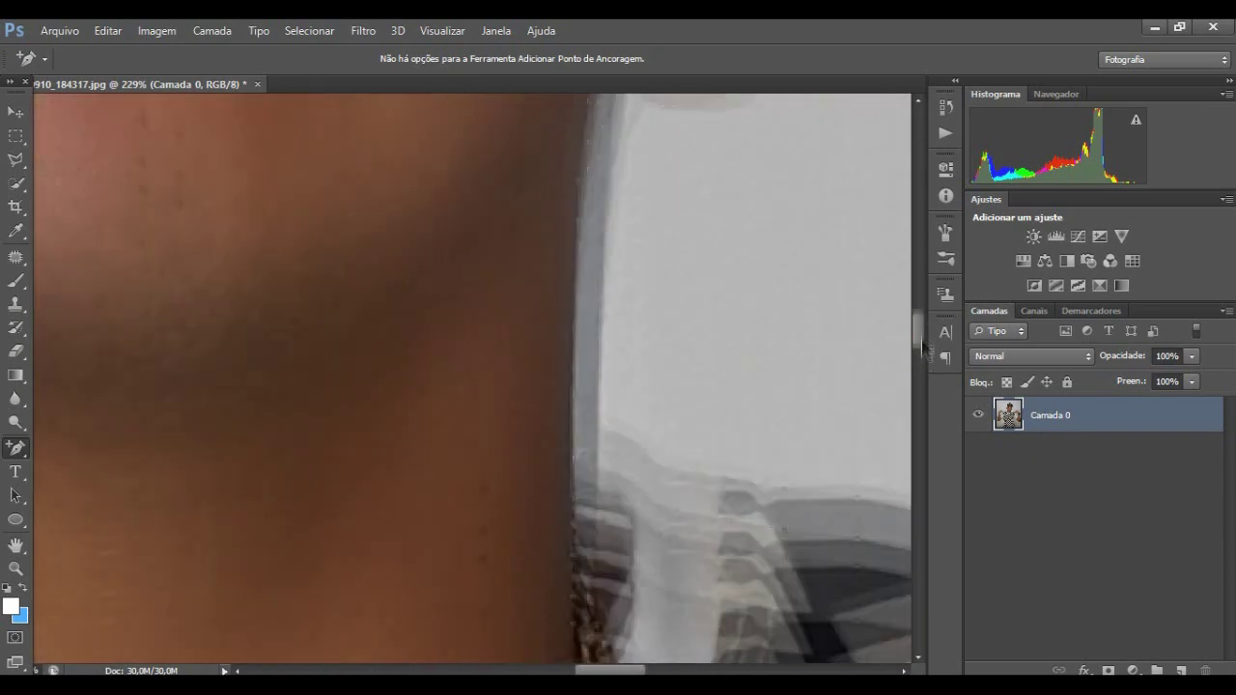
pyautogui.hscroll(2, 869, 309)
pyautogui.hscroll(3, 751, 278)
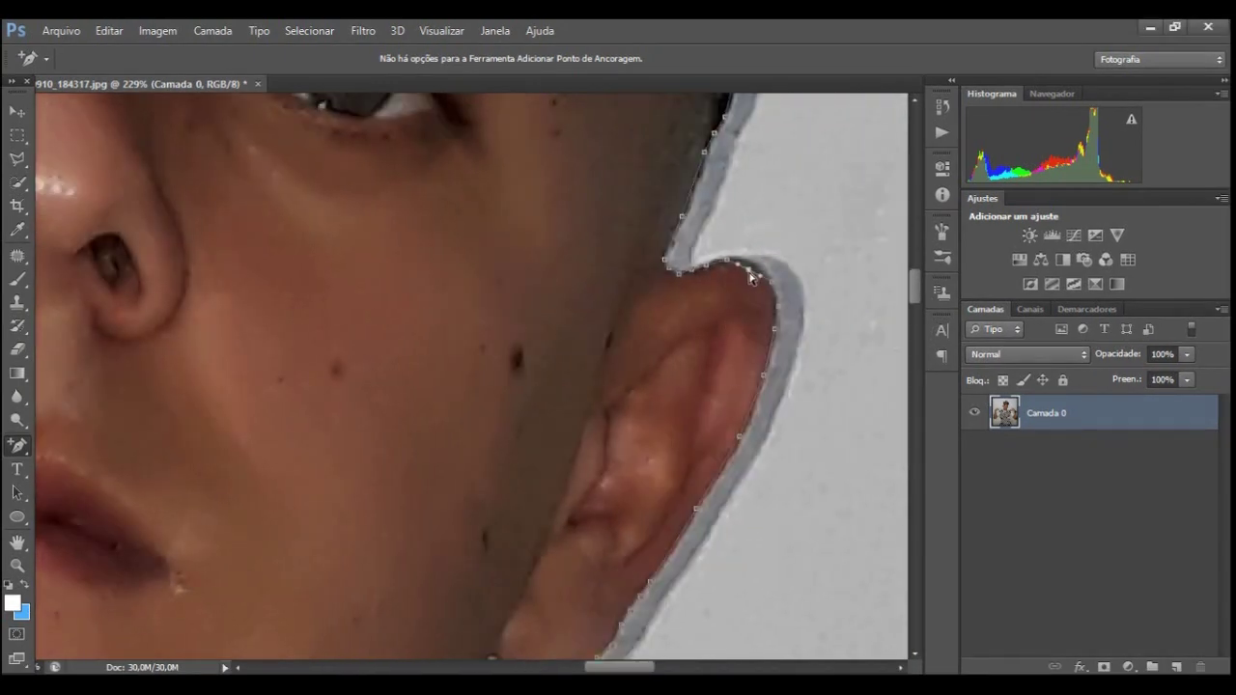
pyautogui.scroll(3, 838, 273)
pyautogui.scroll(2, 859, 294)
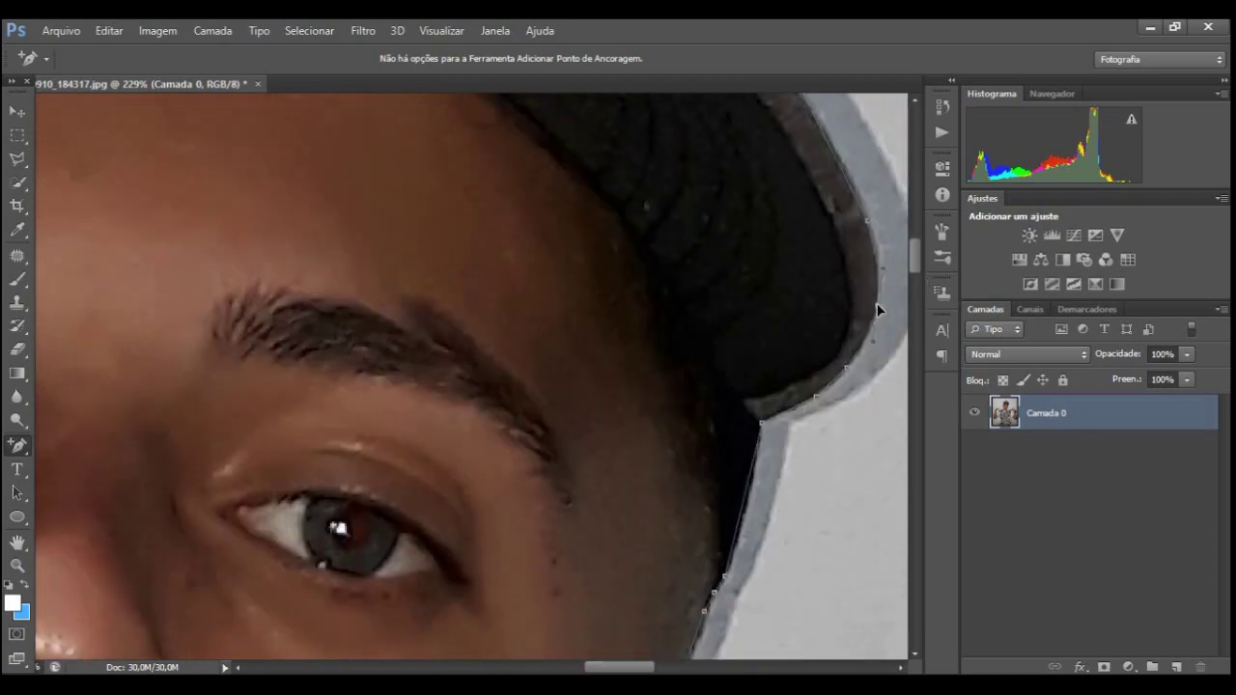
pyautogui.scroll(4, 789, 355)
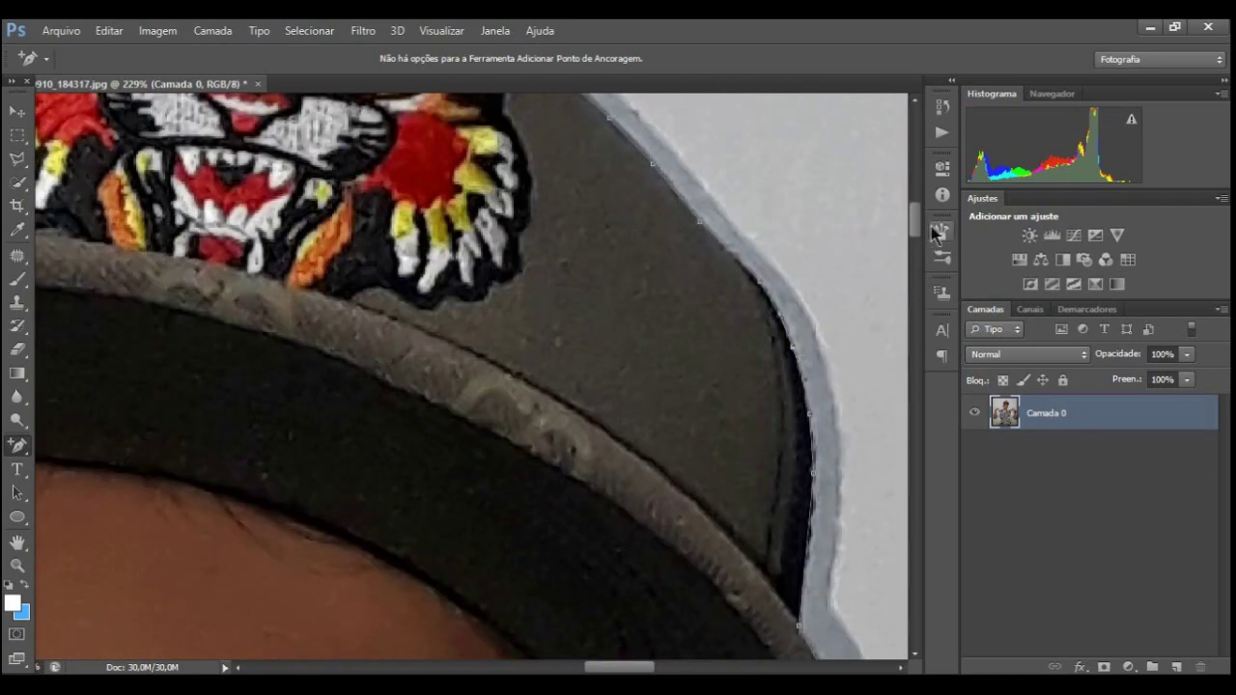
pyautogui.scroll(3, 869, 242)
# Zoom in and out along the shirt and watch edges to check the outline.
pyautogui.hscroll(-4, 358, 372)
pyautogui.scroll(-5, 901, 242)
pyautogui.scroll(-3, 901, 243)
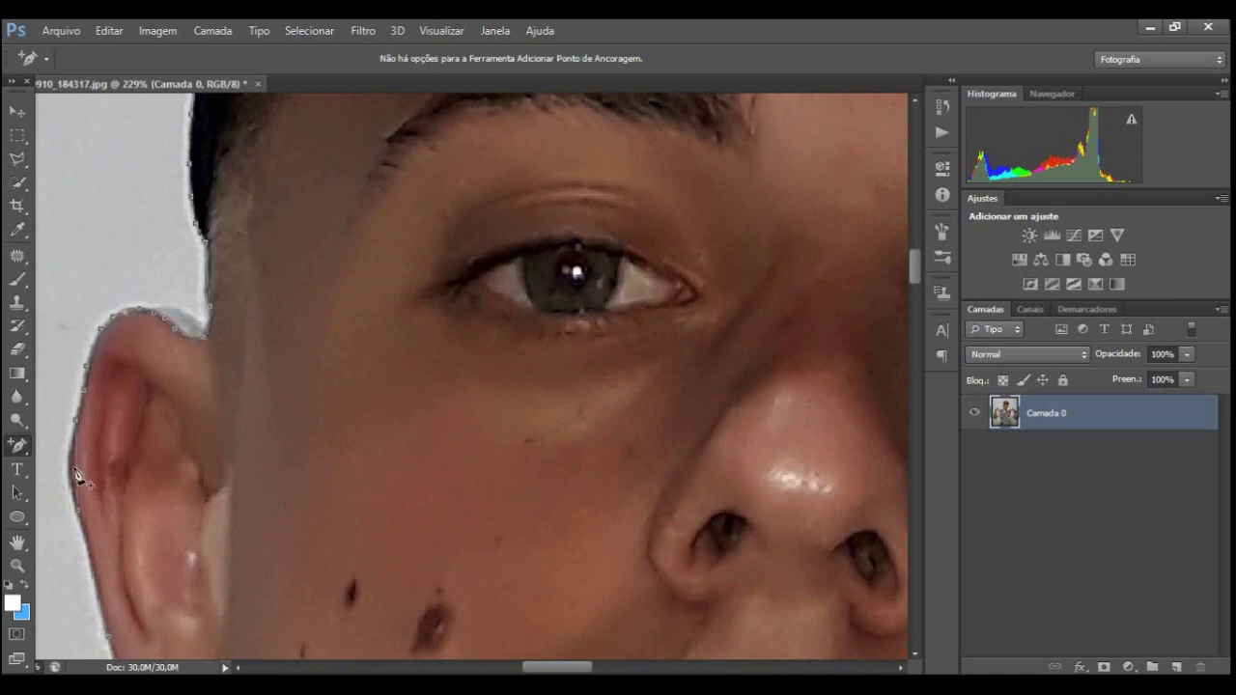
pyautogui.scroll(-3, 906, 290)
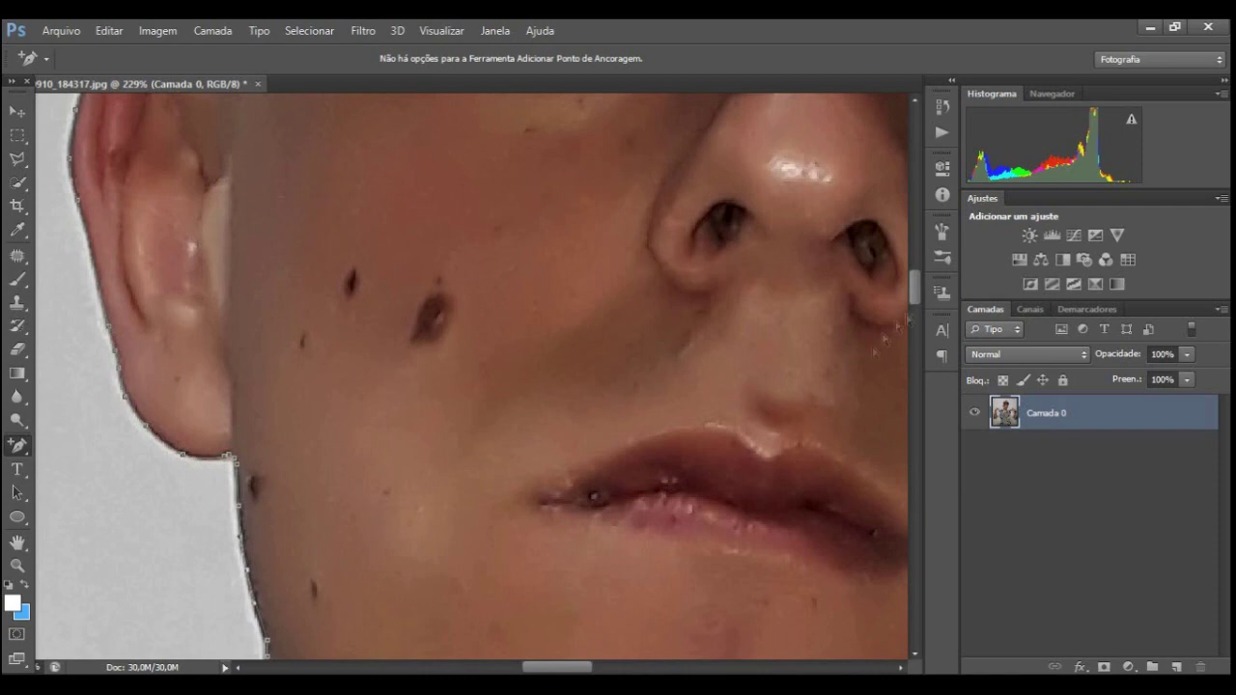
pyautogui.scroll(-5, 579, 386)
pyautogui.scroll(-3, 386, 434)
pyautogui.scroll(4, 332, 457)
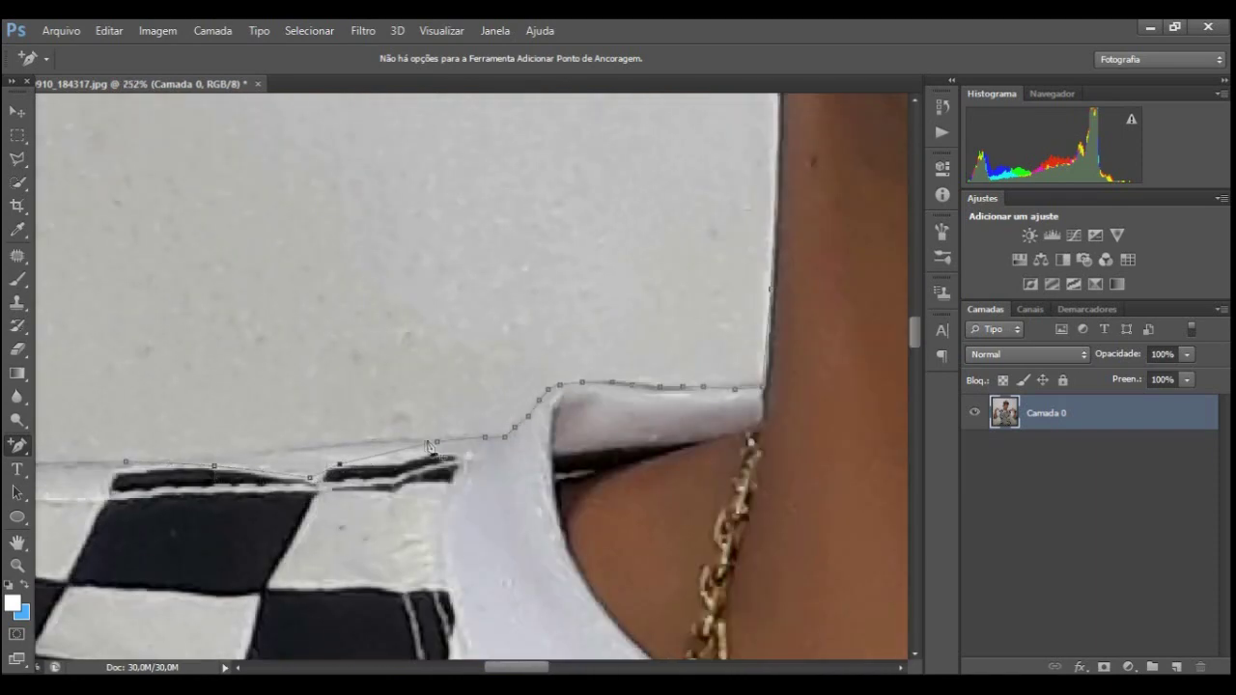
pyautogui.scroll(-5, 462, 454)
pyautogui.scroll(5, 379, 297)
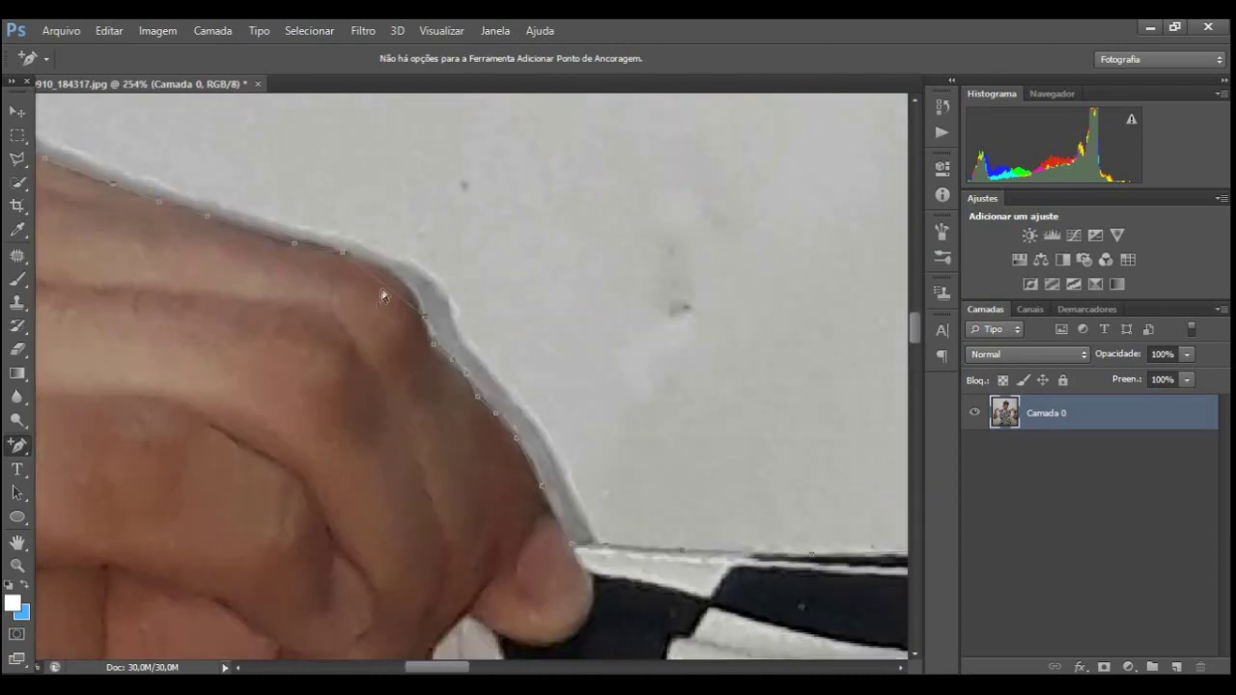
pyautogui.scroll(-4, 392, 274)
pyautogui.scroll(3, 300, 288)
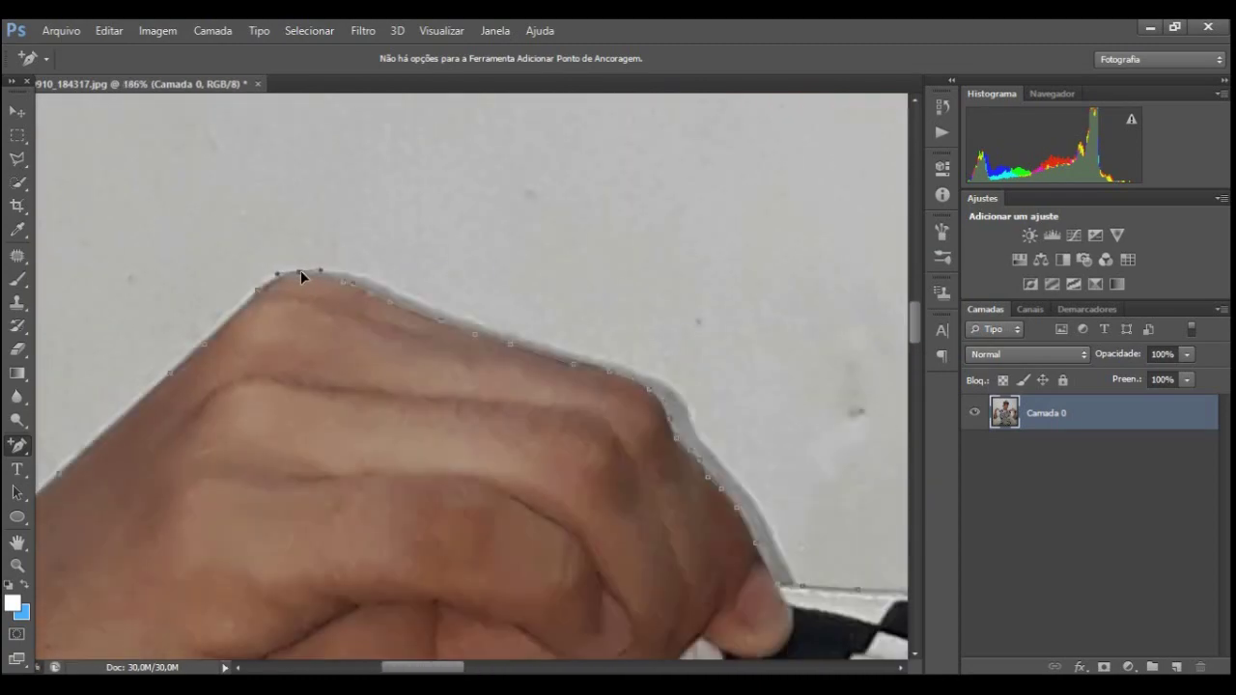
pyautogui.scroll(-4, 301, 270)
pyautogui.scroll(4, 227, 440)
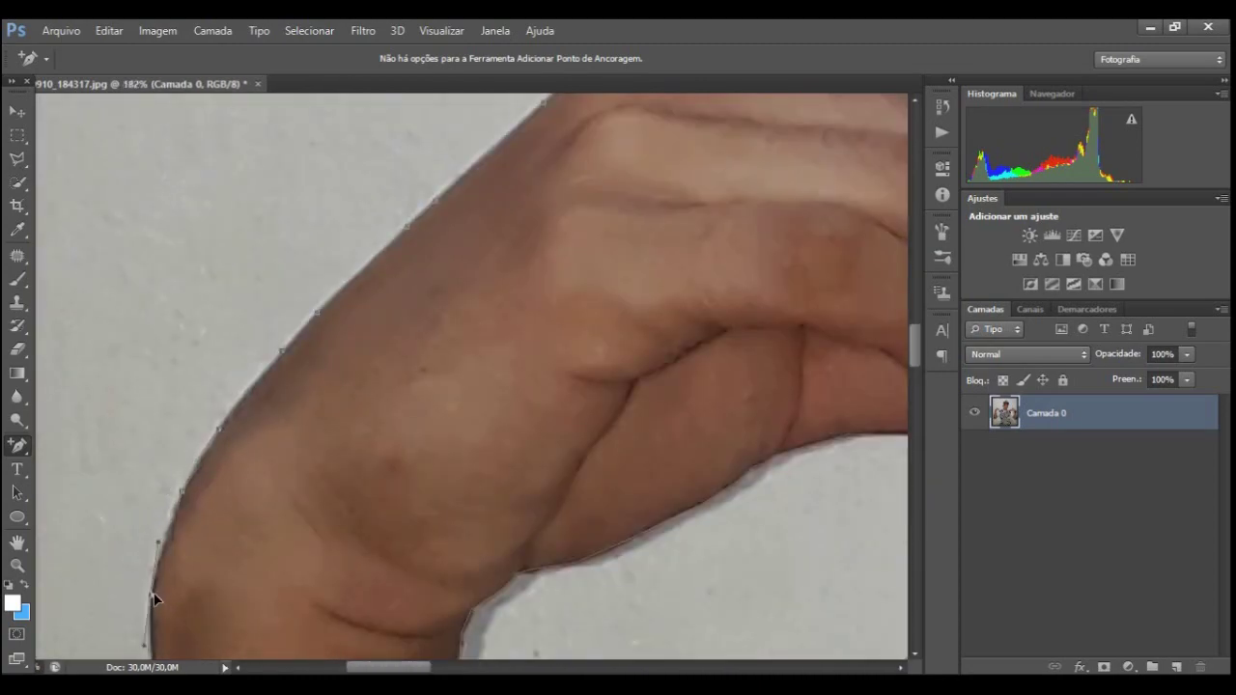
pyautogui.scroll(-4, 154, 598)
pyautogui.scroll(4, 226, 447)
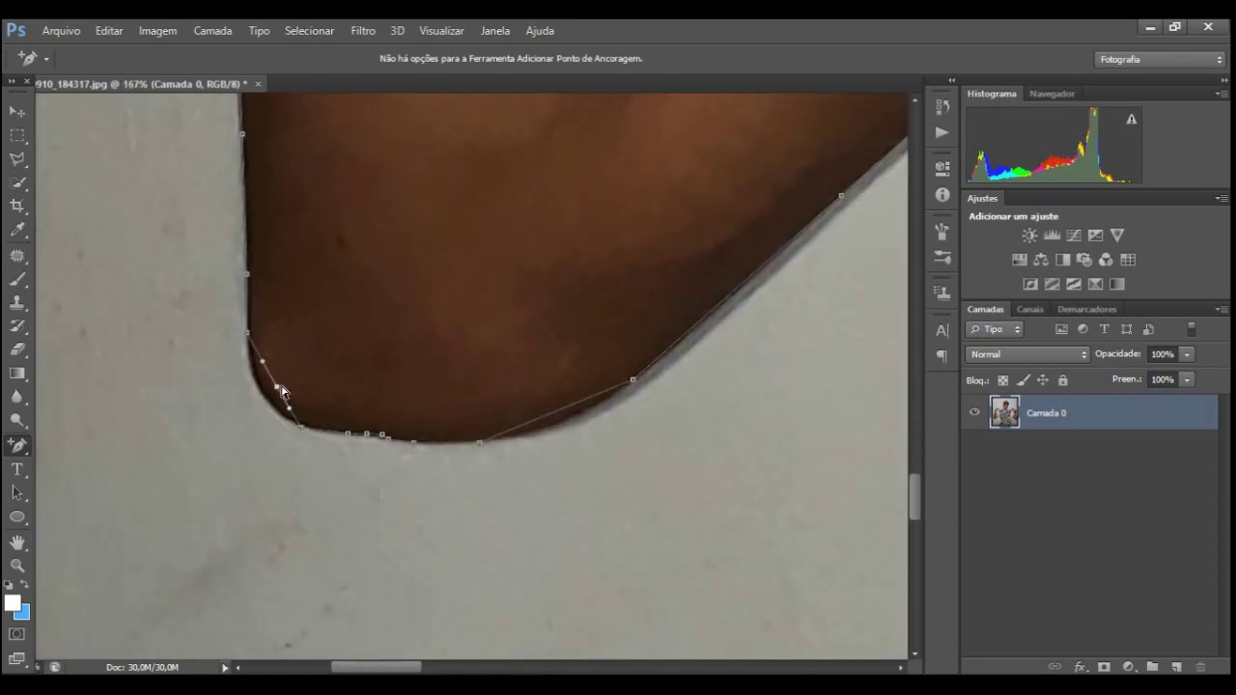
pyautogui.hscroll(5, 622, 488)
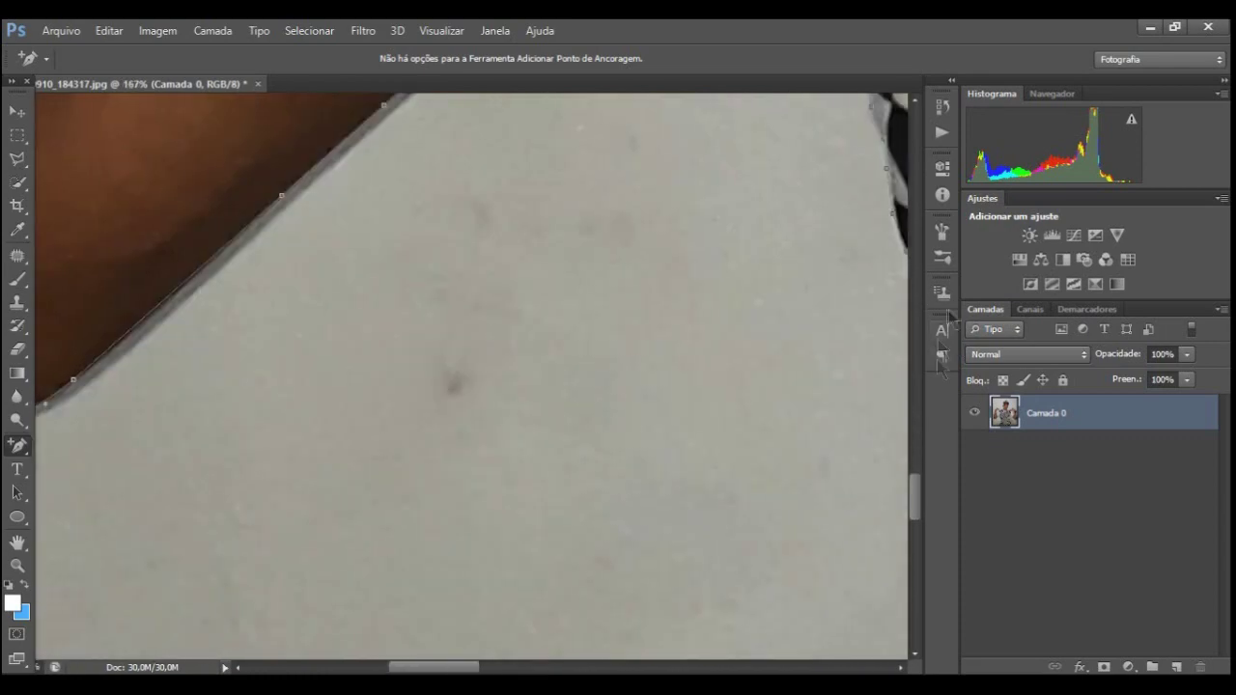
pyautogui.scroll(2, 635, 598)
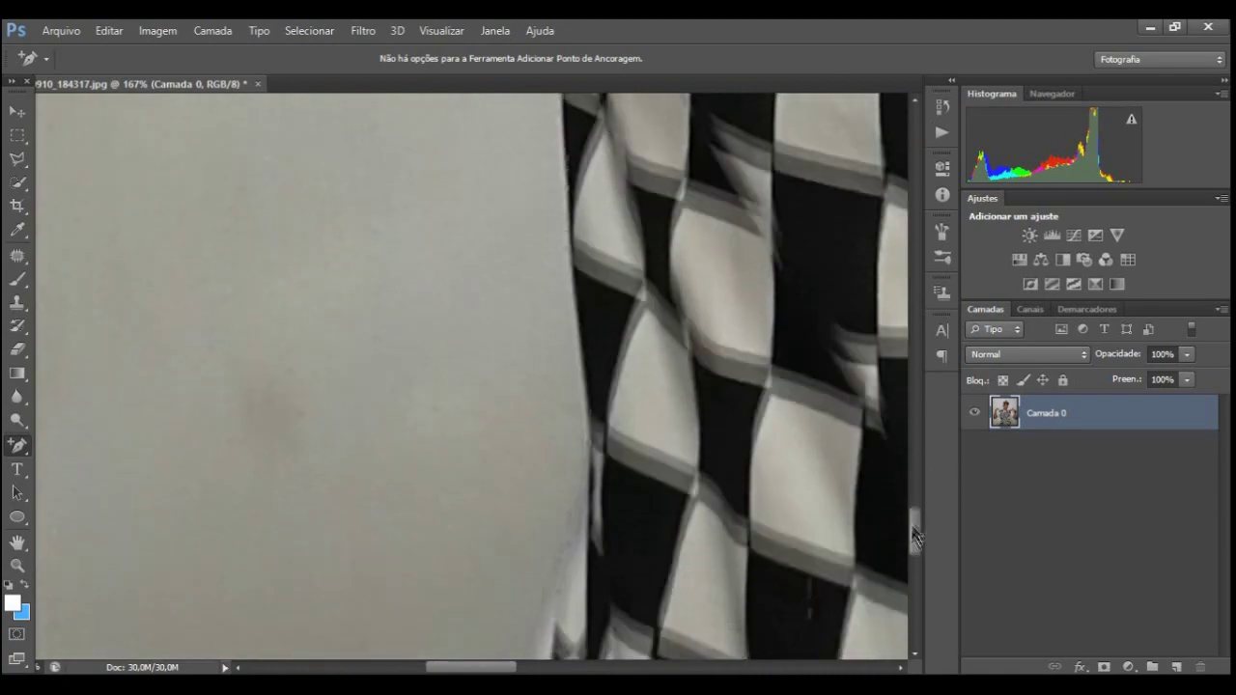
pyautogui.scroll(-4, 636, 599)
pyautogui.scroll(5, 650, 328)
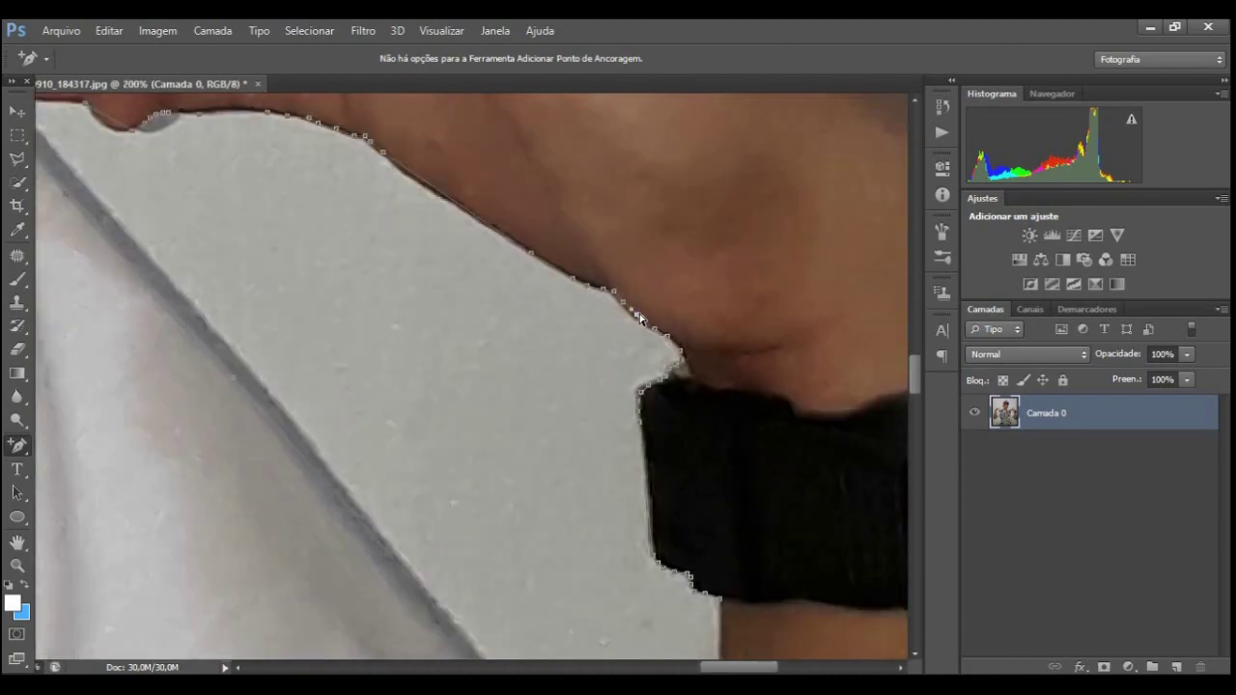
pyautogui.scroll(-2, 673, 416)
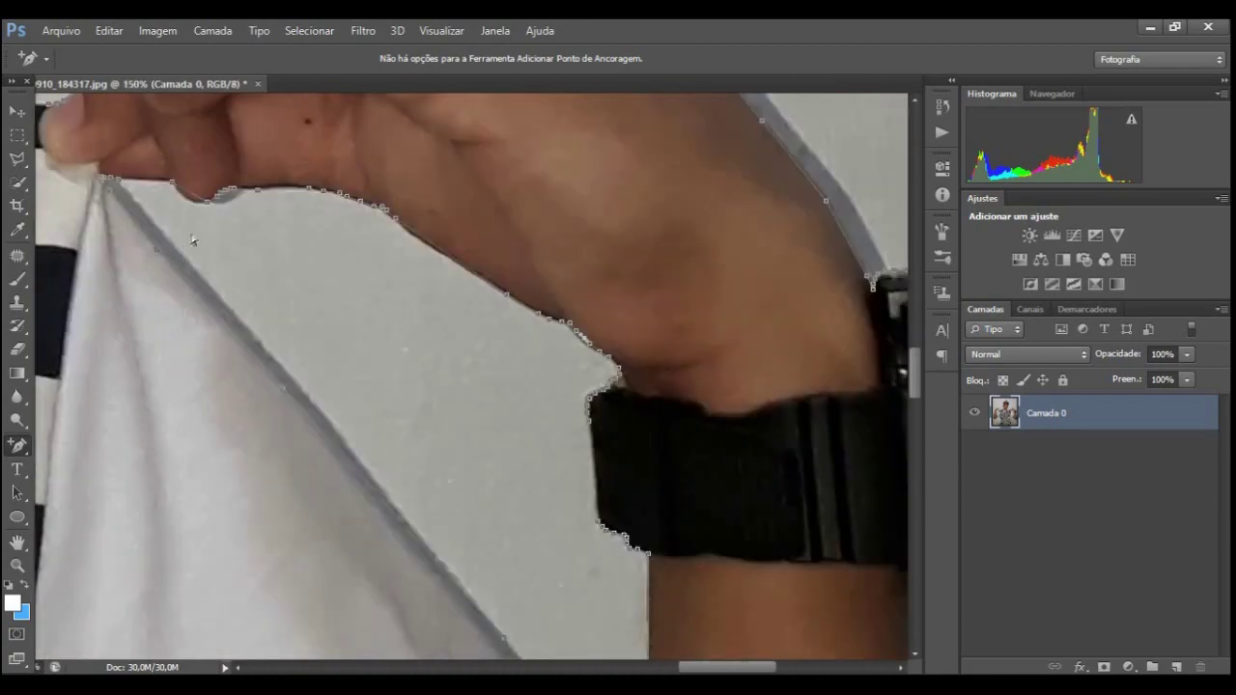
pyautogui.scroll(4, 203, 118)
pyautogui.scroll(-2, 193, 130)
pyautogui.scroll(-1, 338, 154)
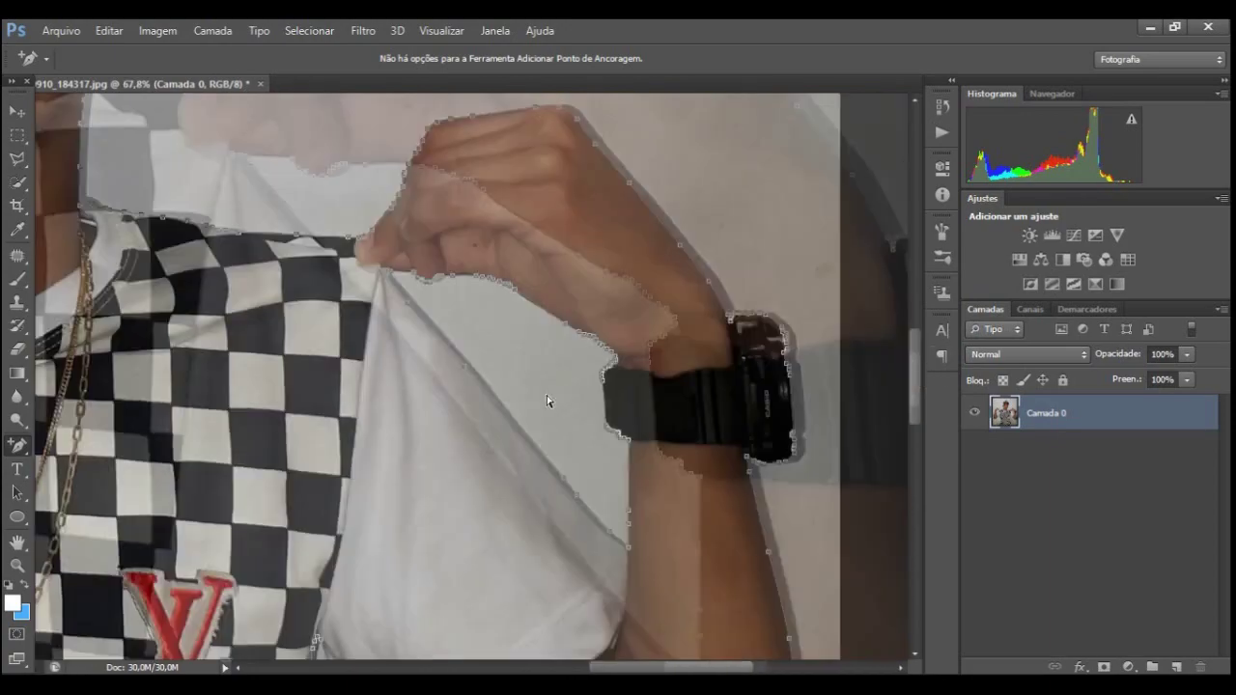
pyautogui.scroll(3, 494, 173)
pyautogui.scroll(-3, 477, 178)
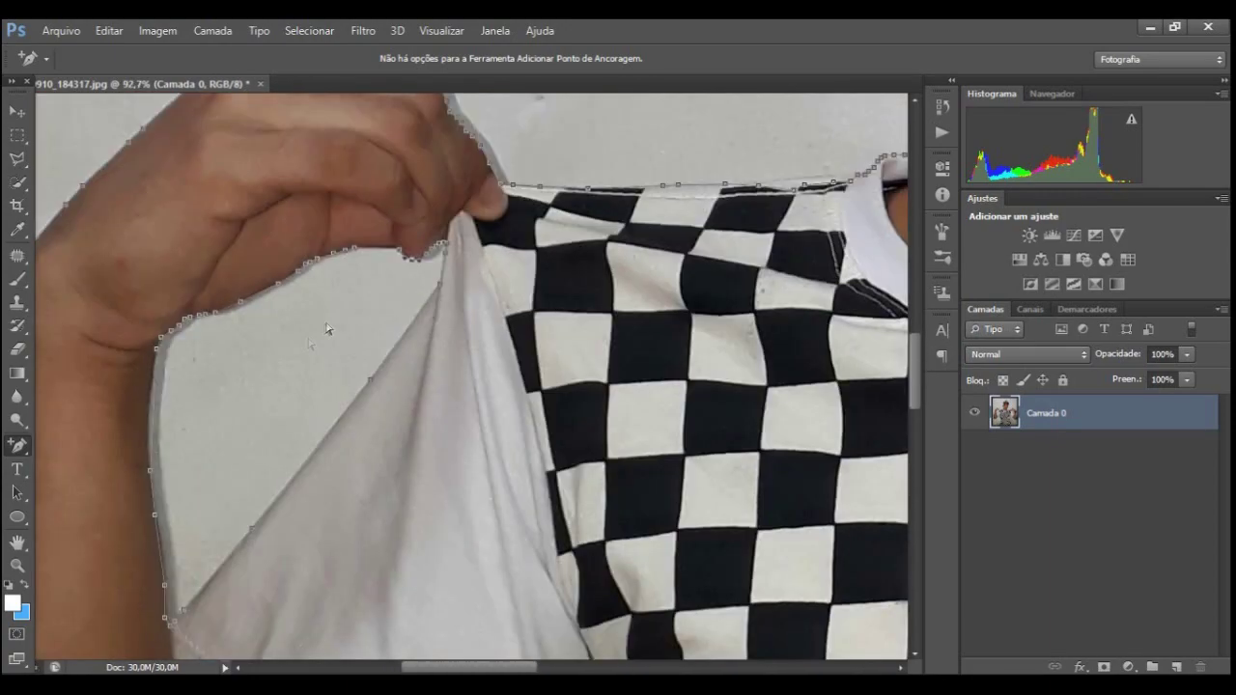
pyautogui.scroll(-3, 521, 202)
pyautogui.scroll(-2, 580, 236)
# Make a 0 px selection from the path, invert it, delete the wall, then deselect.
pyautogui.rightClick(589, 243)
pyautogui.click(654, 328)
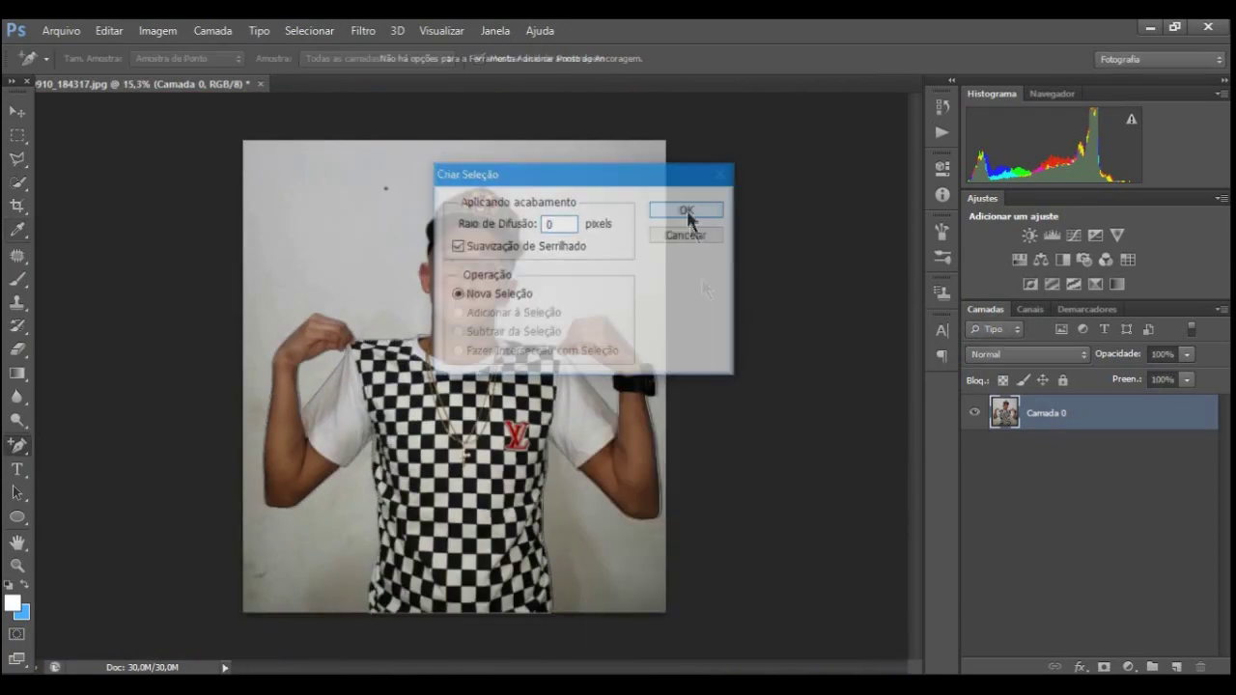
pyautogui.click(689, 217)
pyautogui.click(309, 30)
pyautogui.click(307, 99)
pyautogui.press('Delete')
pyautogui.rightClick(524, 242)
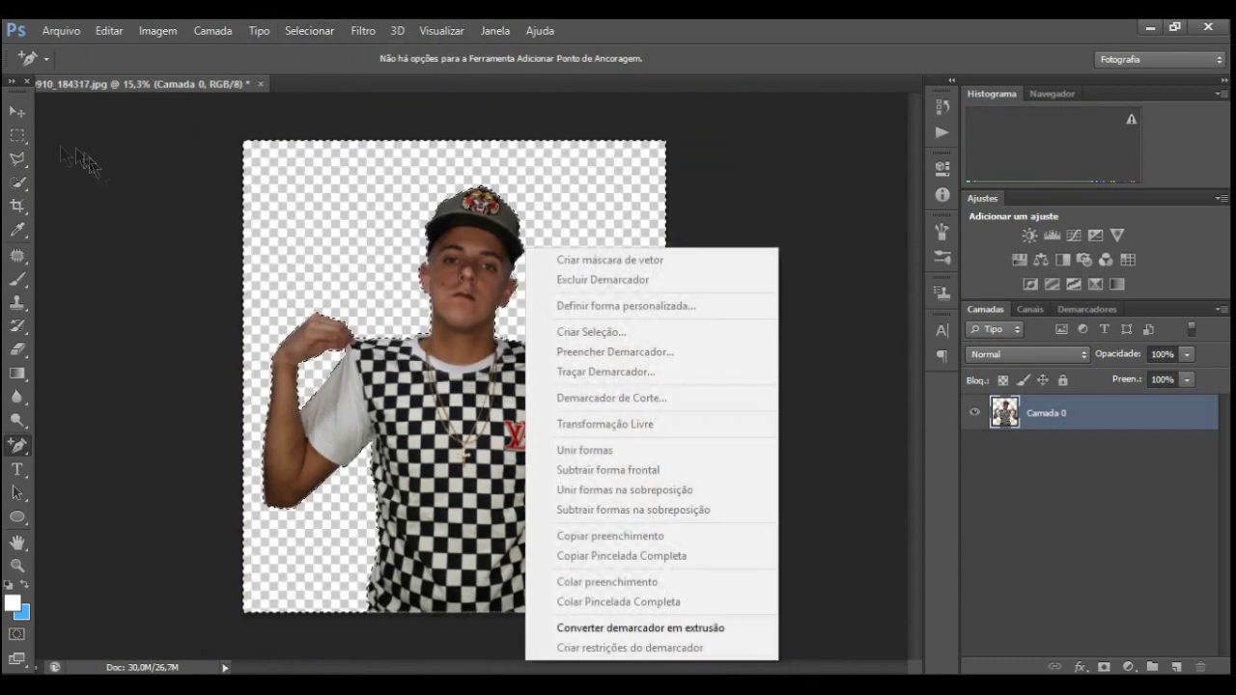
pyautogui.press('Escape')
pyautogui.press('m')
pyautogui.rightClick(319, 212)
pyautogui.click(353, 222)
# Open Save for Web and close it without saving.
pyautogui.click(61, 30)
pyautogui.click(145, 282)
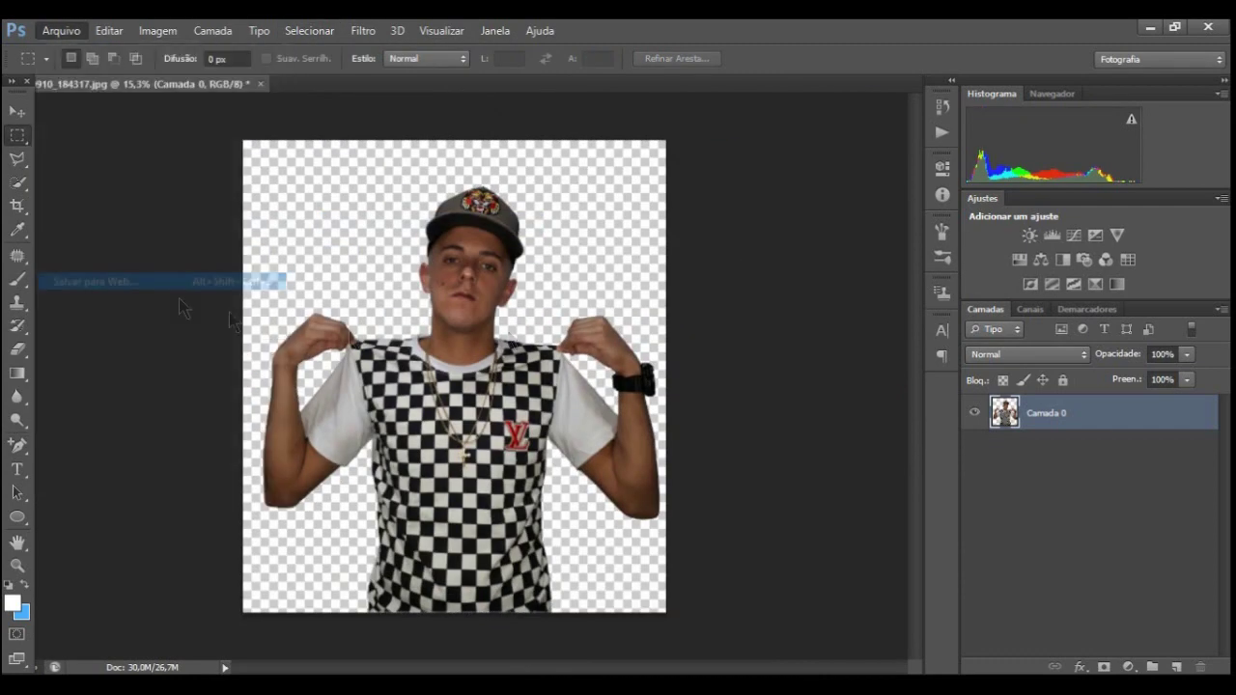
pyautogui.hotkey('ctrl', '0')
pyautogui.press('Return')
pyautogui.press('Escape')
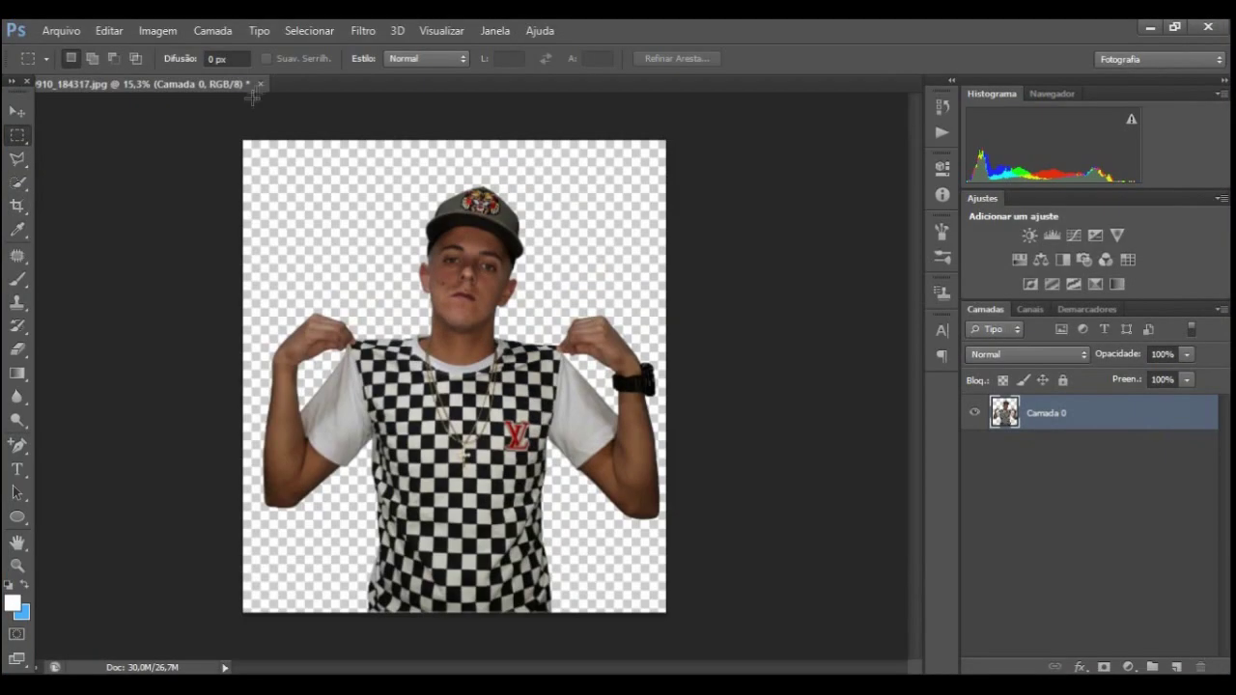
pyautogui.click(257, 84)
pyautogui.click(704, 285)
pyautogui.click(109, 30)
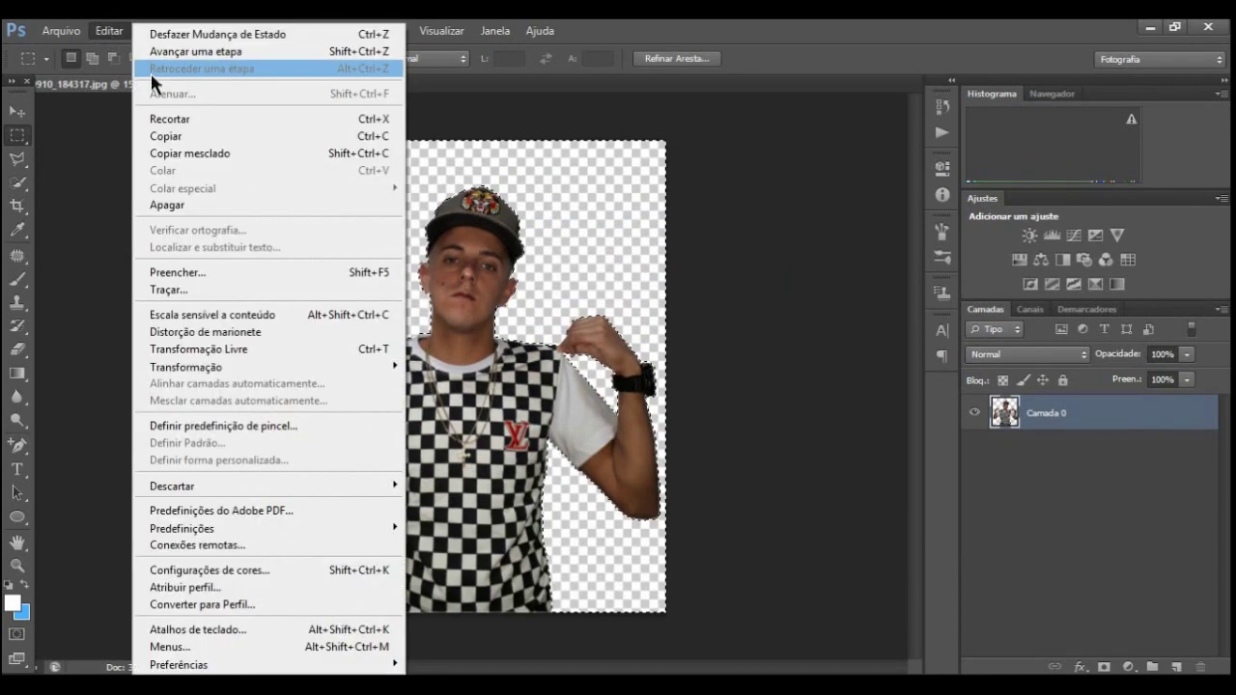
pyautogui.click(173, 71)
pyautogui.rightClick(579, 283)
pyautogui.click(1081, 666)
pyautogui.click(1062, 574)
pyautogui.click(1169, 328)
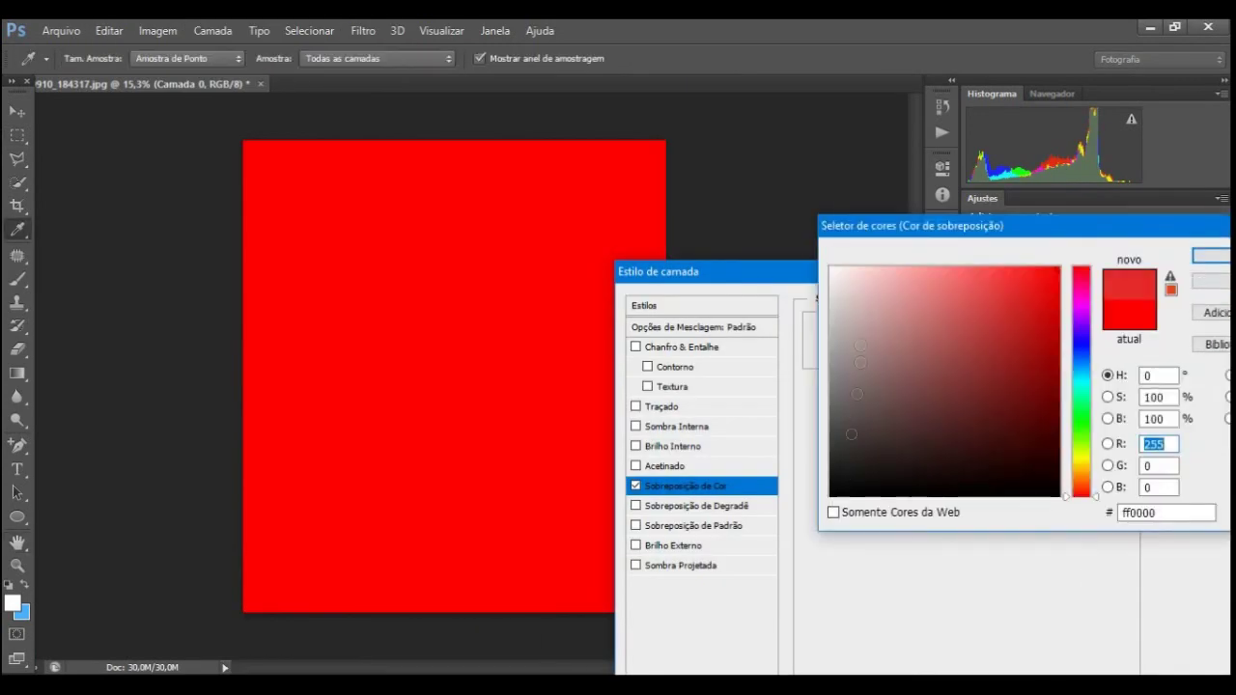
pyautogui.click(965, 521)
pyautogui.click(1213, 254)
pyautogui.click(1191, 304)
pyautogui.doubleClick(1050, 412)
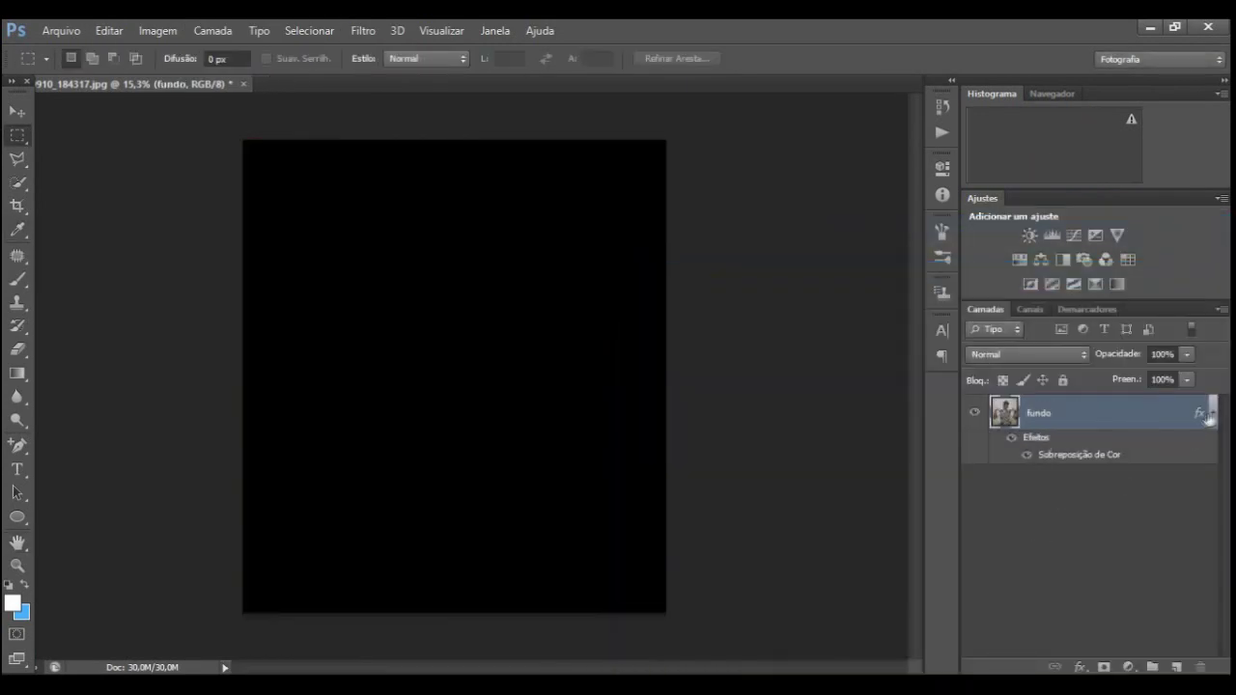
pyautogui.click(1198, 420)
pyautogui.click(61, 30)
pyautogui.click(102, 326)
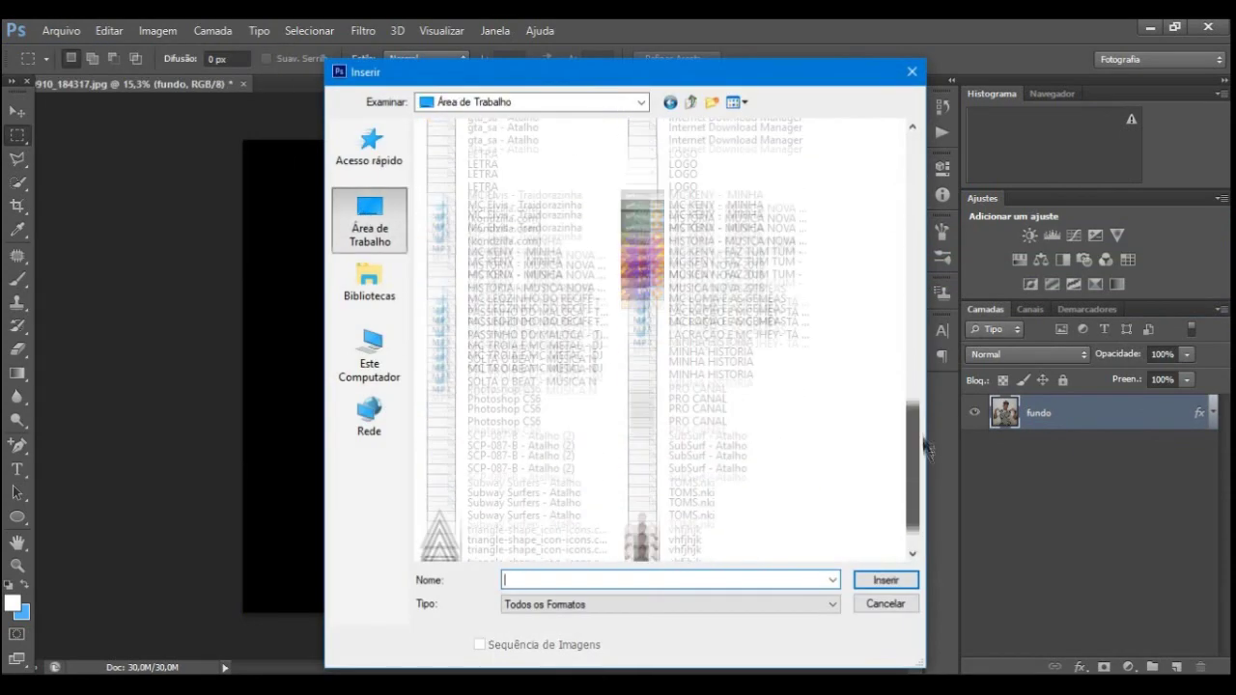
pyautogui.doubleClick(683, 529)
pyautogui.click(109, 30)
pyautogui.click(202, 68)
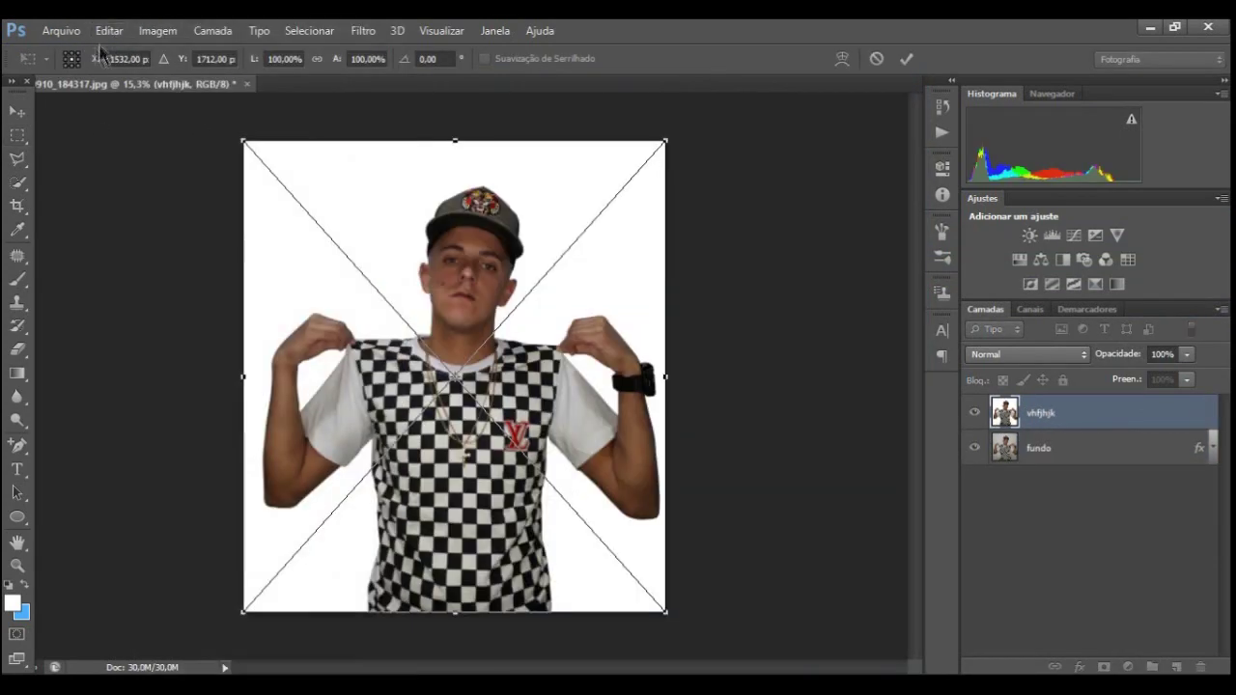
pyautogui.click(109, 30)
pyautogui.click(202, 69)
pyautogui.click(152, 69)
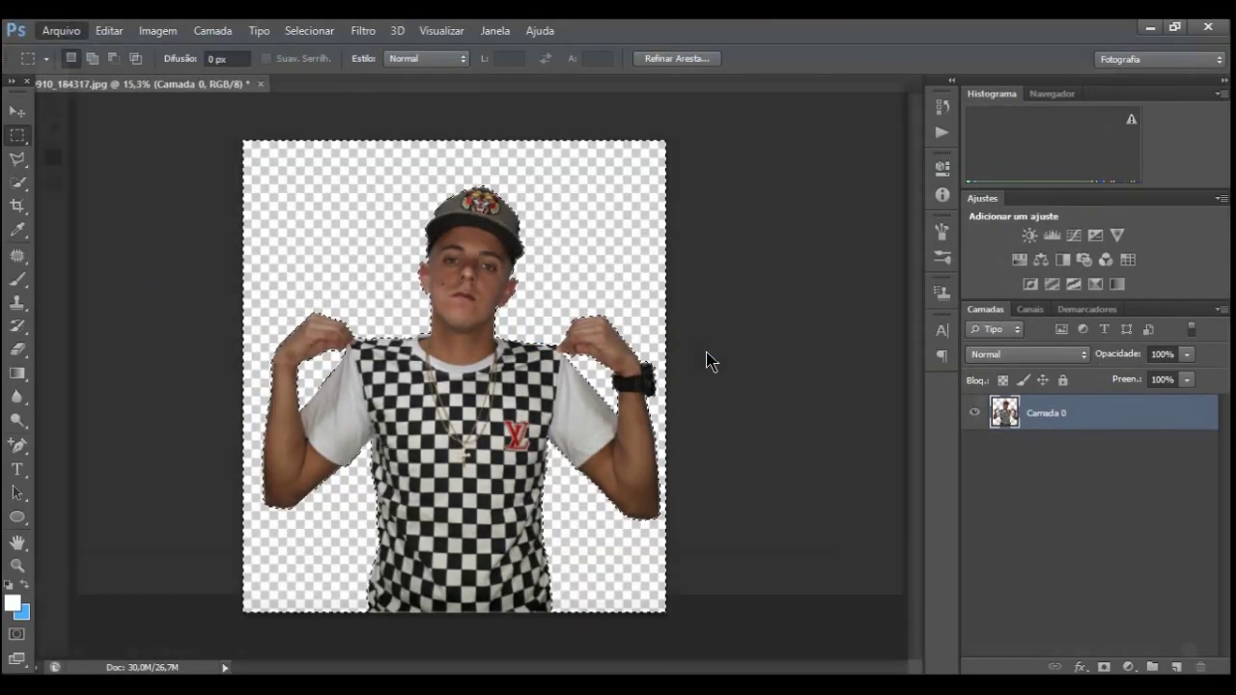
# Export the cutout via Save for Web as a PNG-24 named 'adfcafe'.
pyautogui.hotkey('ctrl', 'alt', 'shift', 's')
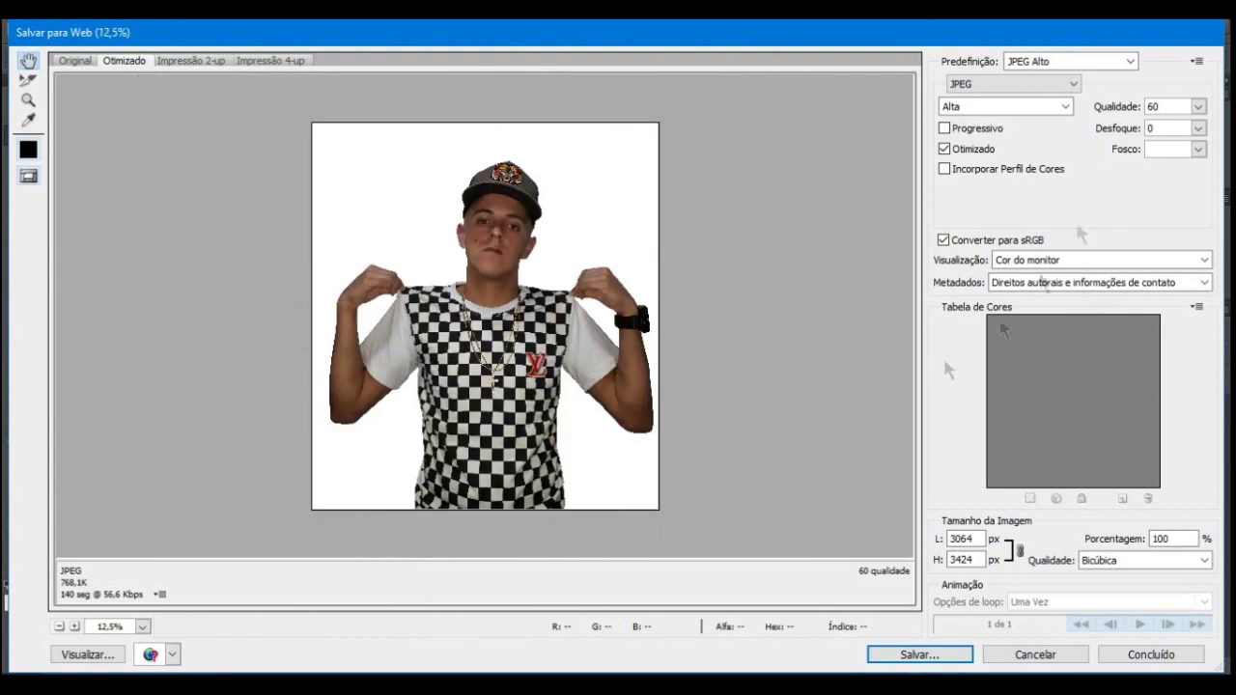
pyautogui.click(1013, 84)
pyautogui.click(1013, 142)
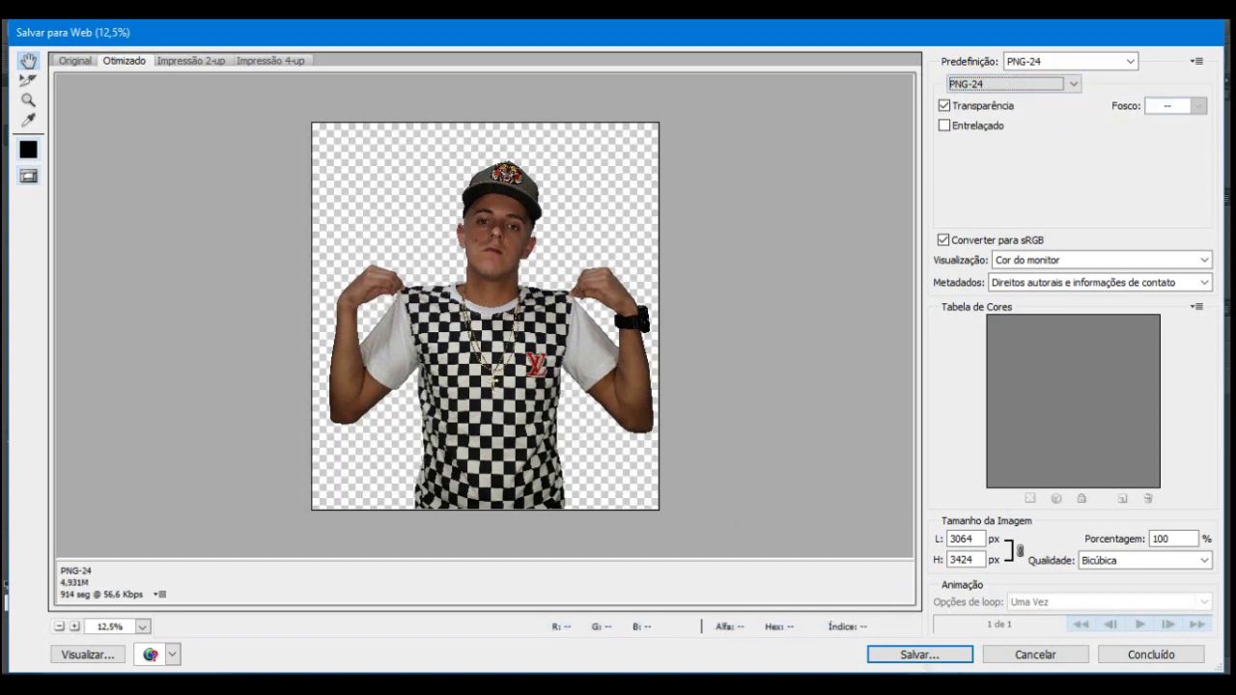
pyautogui.click(919, 654)
pyautogui.write('adfcafe')
pyautogui.press('Return')
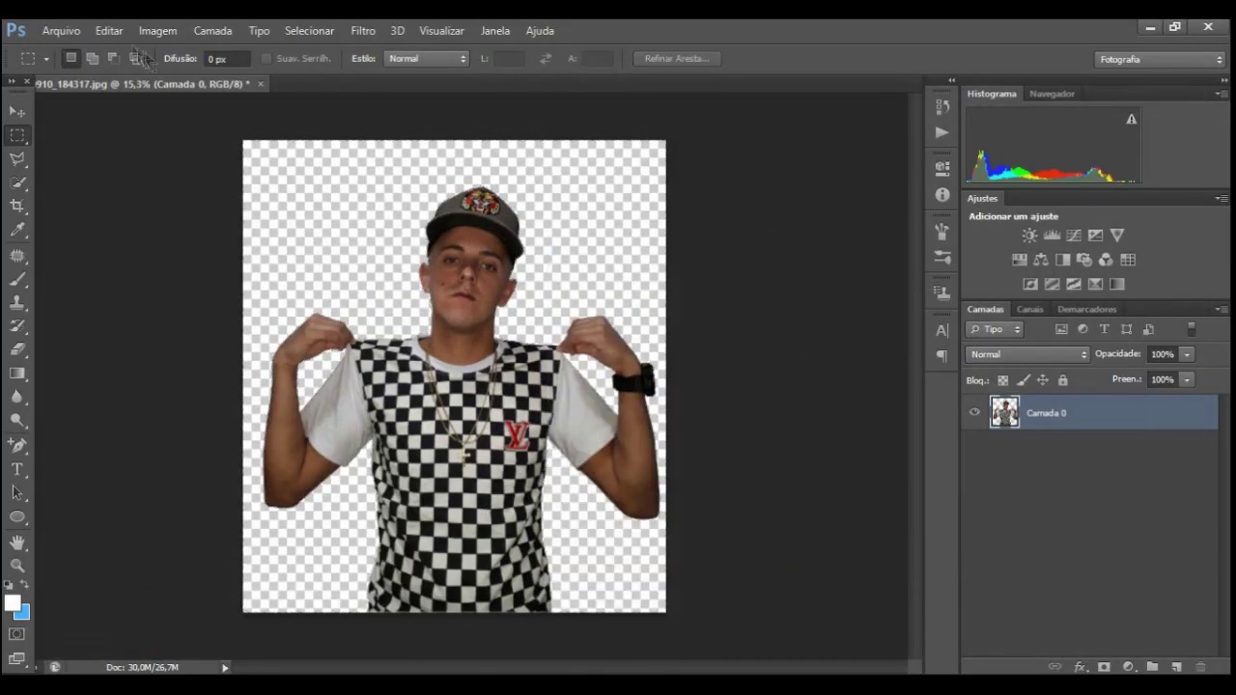
# Step backward to restore the white wall behind the young man.
pyautogui.click(109, 30)
pyautogui.click(172, 70)
pyautogui.click(1079, 666)
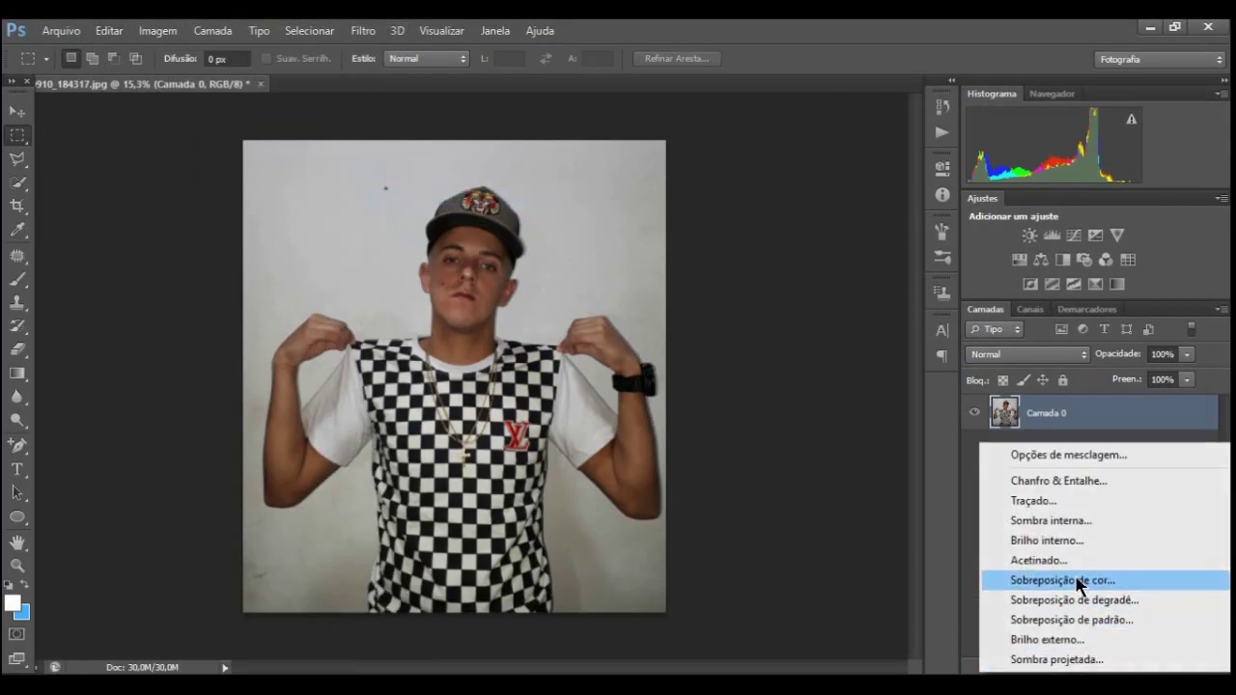
# Give the photo layer a black Color Overlay and rename it 'fundo'.
pyautogui.click(1040, 578)
pyautogui.click(1091, 331)
pyautogui.click(1213, 254)
pyautogui.click(1196, 303)
pyautogui.doubleClick(1033, 414)
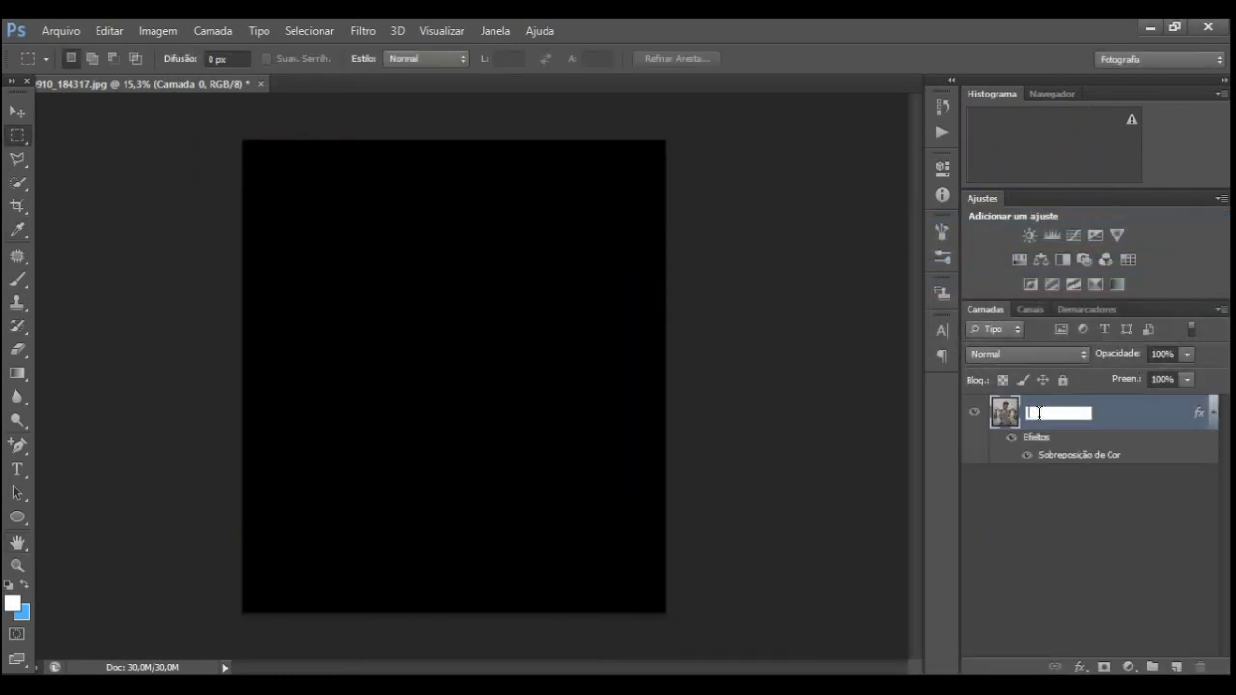
pyautogui.write('fundo')
# Place the sdbfksfks cutout image and scale it down near the canvas centre.
pyautogui.click(61, 30)
pyautogui.click(83, 312)
pyautogui.scroll(-5, 618, 386)
pyautogui.click(720, 391)
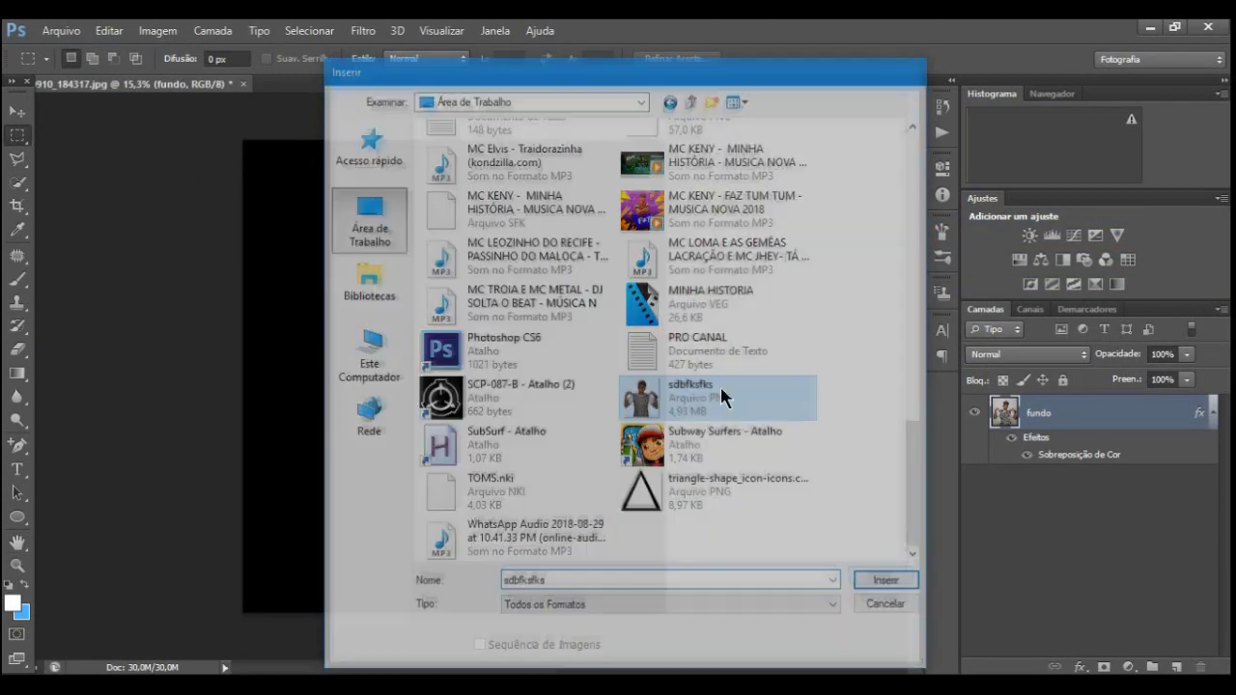
pyautogui.doubleClick(720, 391)
pyautogui.moveTo(667, 142)
pyautogui.mouseDown()
pyautogui.moveTo(566, 267)
pyautogui.moveTo(590, 199)
pyautogui.moveTo(524, 258)
pyautogui.moveTo(557, 240)
pyautogui.mouseUp()
pyautogui.moveTo(482, 376); pyautogui.dragTo(490, 370)
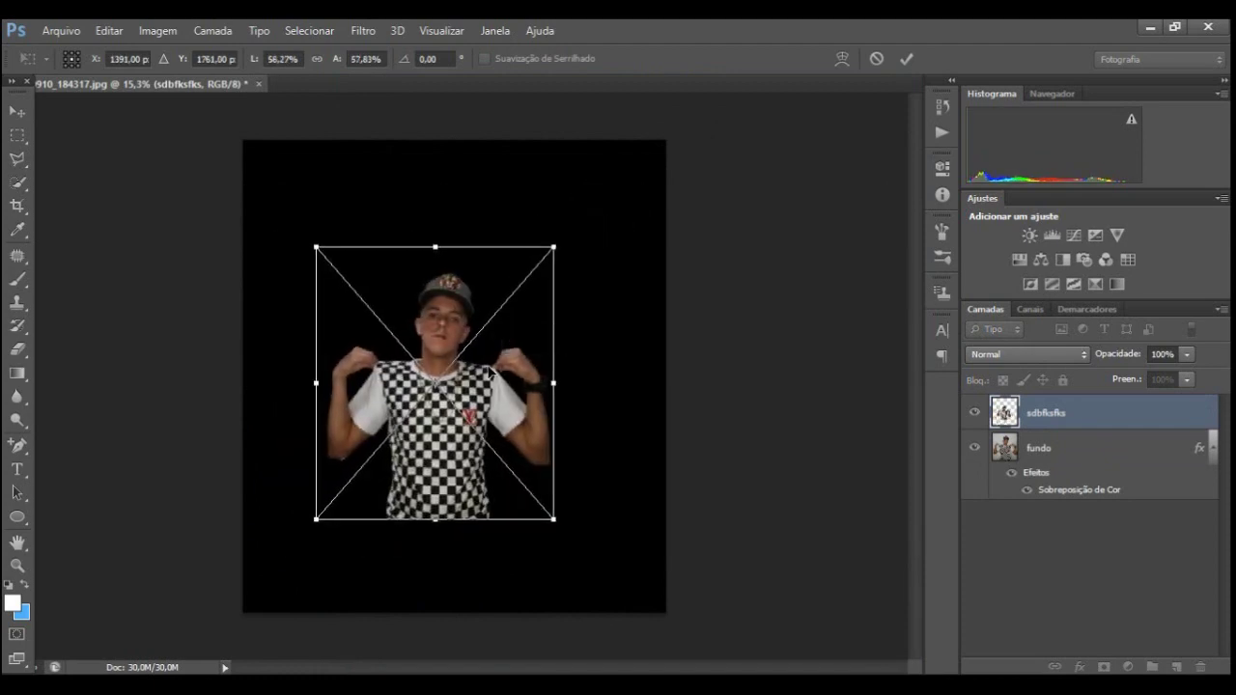
pyautogui.click(905, 58)
# Set the pen tool to path mode with the Add Anchor Point variant.
pyautogui.scroll(3, 325, 463)
pyautogui.scroll(4, 325, 464)
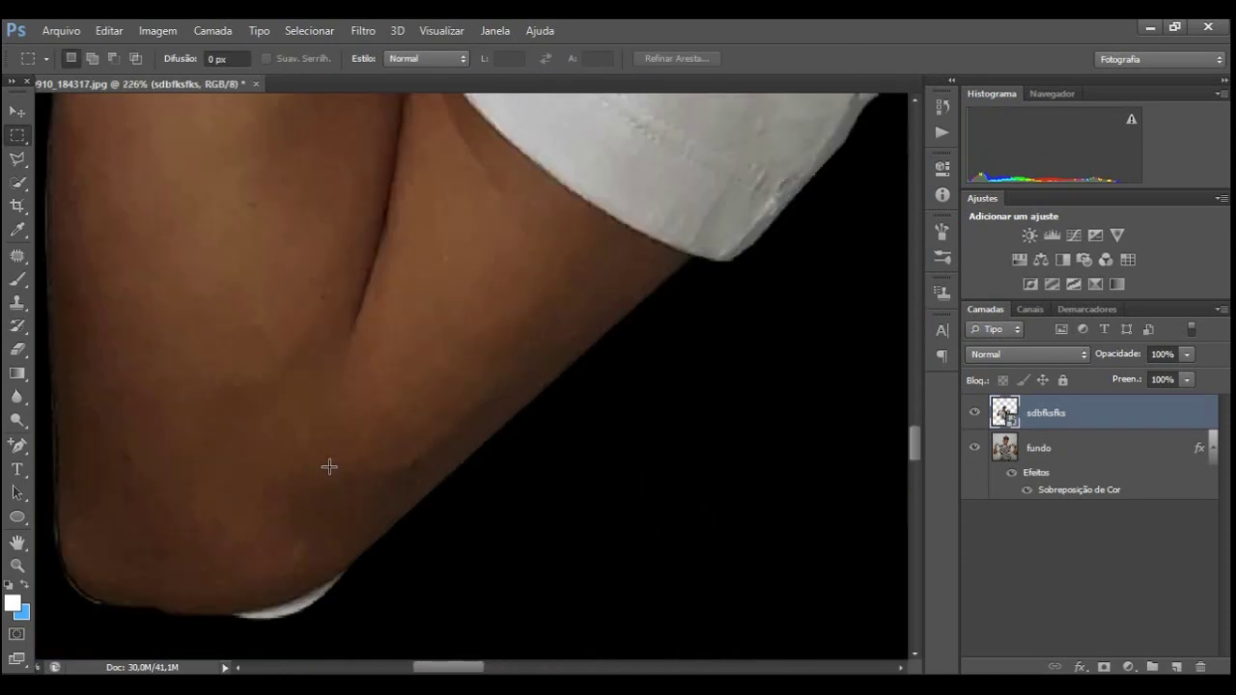
pyautogui.scroll(2, 272, 372)
pyautogui.scroll(1, 271, 372)
pyautogui.rightClick(18, 445)
pyautogui.click(78, 441)
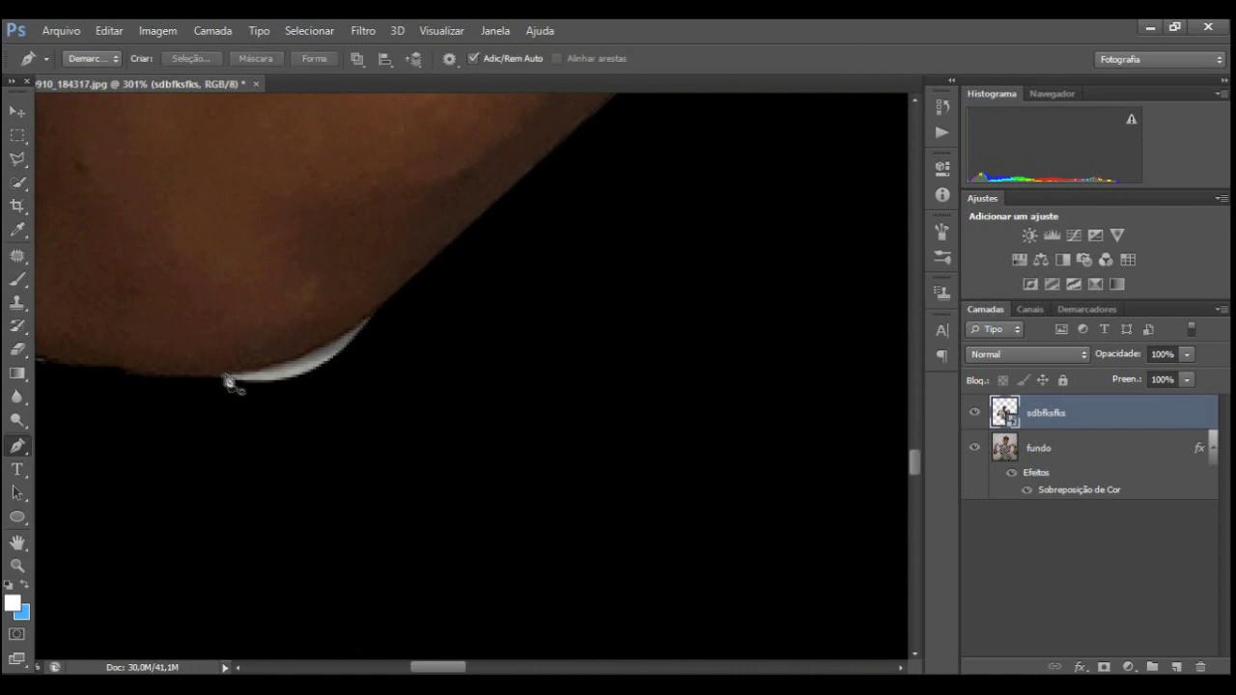
pyautogui.scroll(1, 226, 384)
pyautogui.rightClick(19, 450)
pyautogui.click(77, 474)
# Add an anchor point on the elbow edge and make a selection from the path.
pyautogui.click(328, 335)
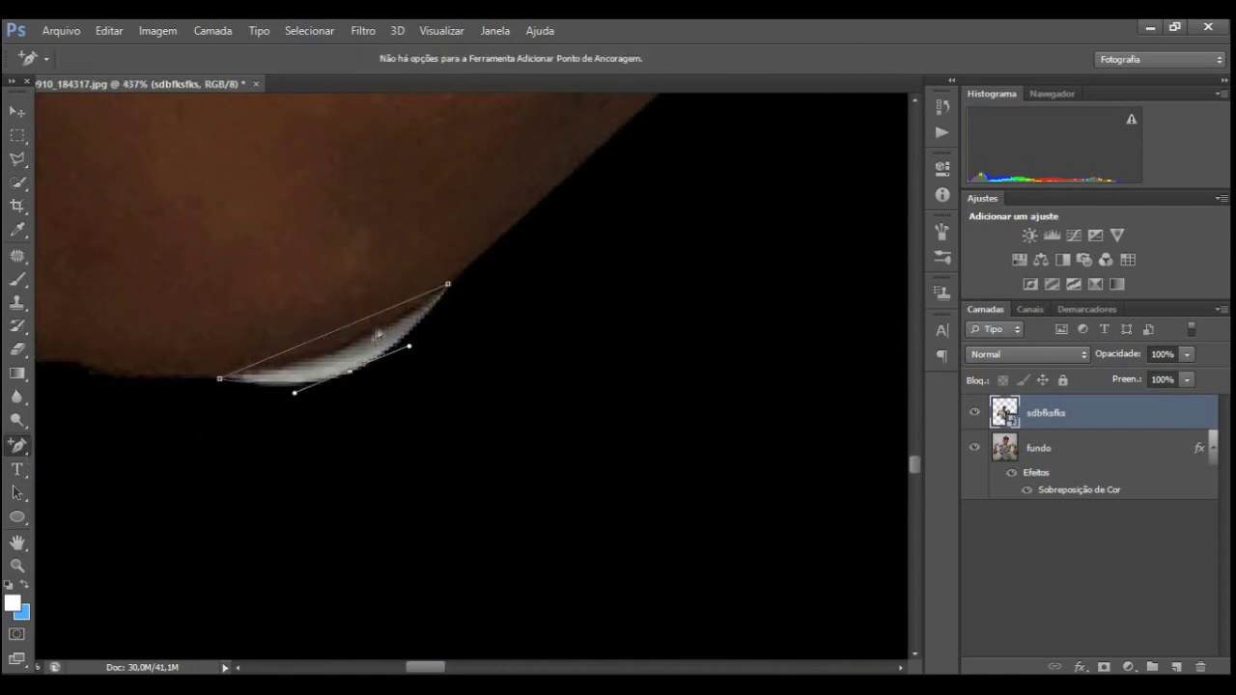
pyautogui.scroll(1, 378, 334)
pyautogui.scroll(-3, 408, 361)
pyautogui.rightClick(442, 375)
pyautogui.click(566, 345)
pyautogui.press('Delete')
pyautogui.press('Return')
# Invert the selection, rasterize the cutout and try deleting the sliver, then undo it.
pyautogui.click(309, 30)
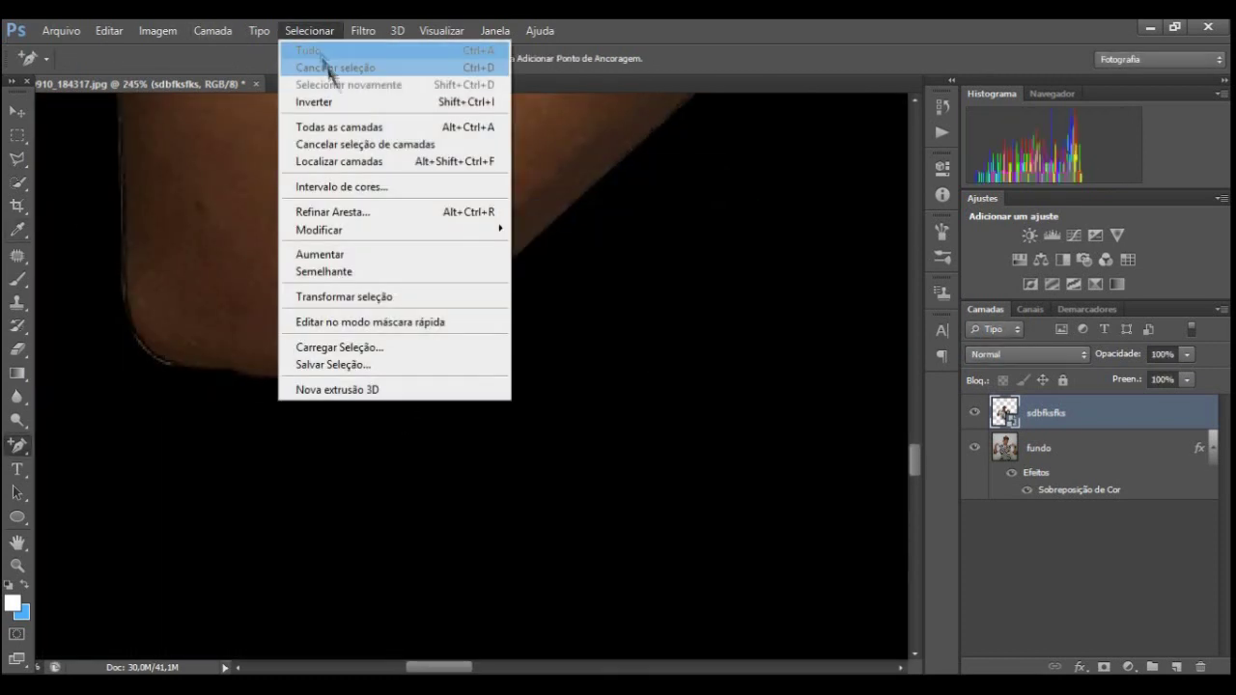
pyautogui.click(313, 101)
pyautogui.press('Delete')
pyautogui.click(640, 301)
pyautogui.rightClick(1110, 413)
pyautogui.click(849, 274)
pyautogui.press('Delete')
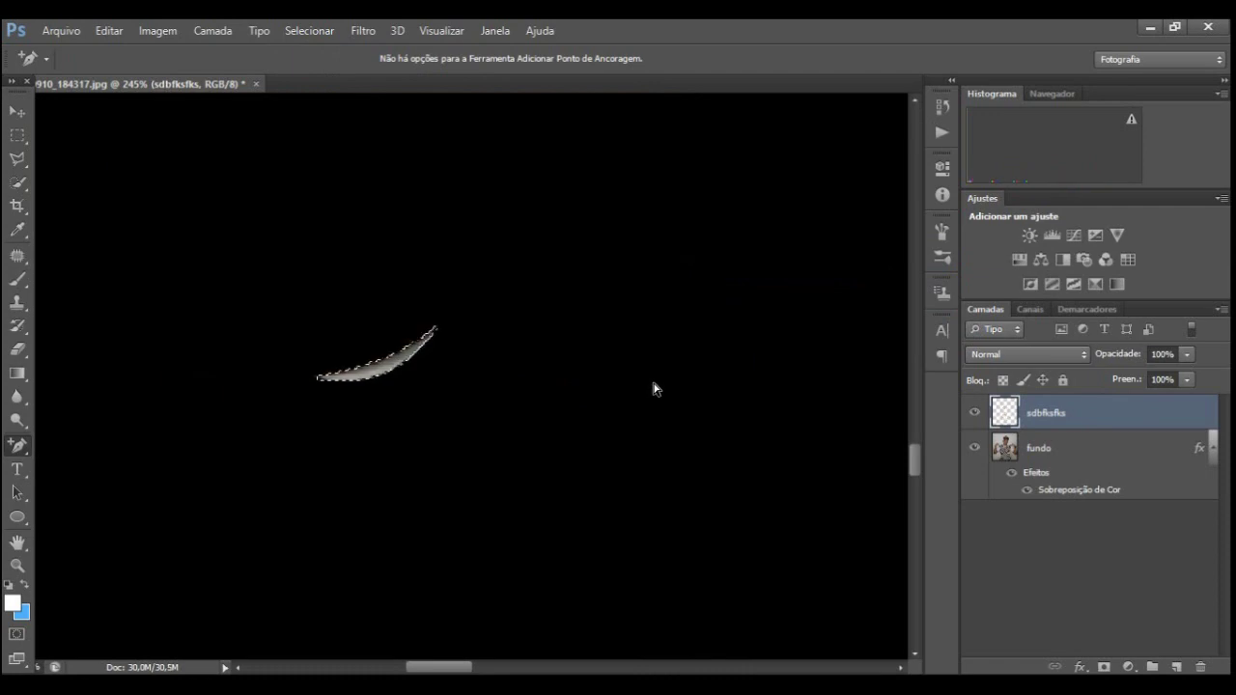
pyautogui.hotkey('ctrl', 'z')
# Clear the fundo layer's effects and reselect the sdbfksfks cutout layer.
pyautogui.click(109, 30)
pyautogui.click(551, 422)
pyautogui.press('Delete')
pyautogui.press('Return')
pyautogui.click(109, 30)
pyautogui.click(135, 72)
pyautogui.rightClick(1062, 447)
pyautogui.click(762, 259)
pyautogui.hotkey('alt', ']')
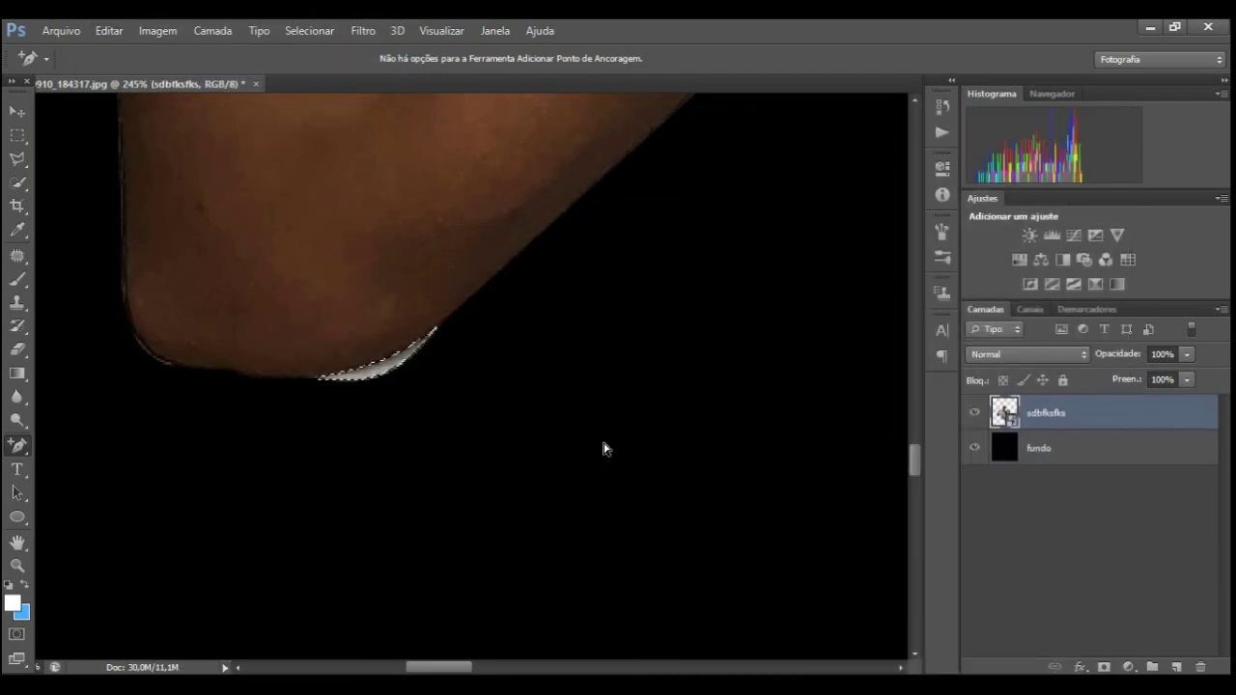
# Rasterize the cutout layer and erase the leftover sliver with the Eraser.
pyautogui.rightClick(632, 450)
pyautogui.click(743, 271)
pyautogui.press('m')
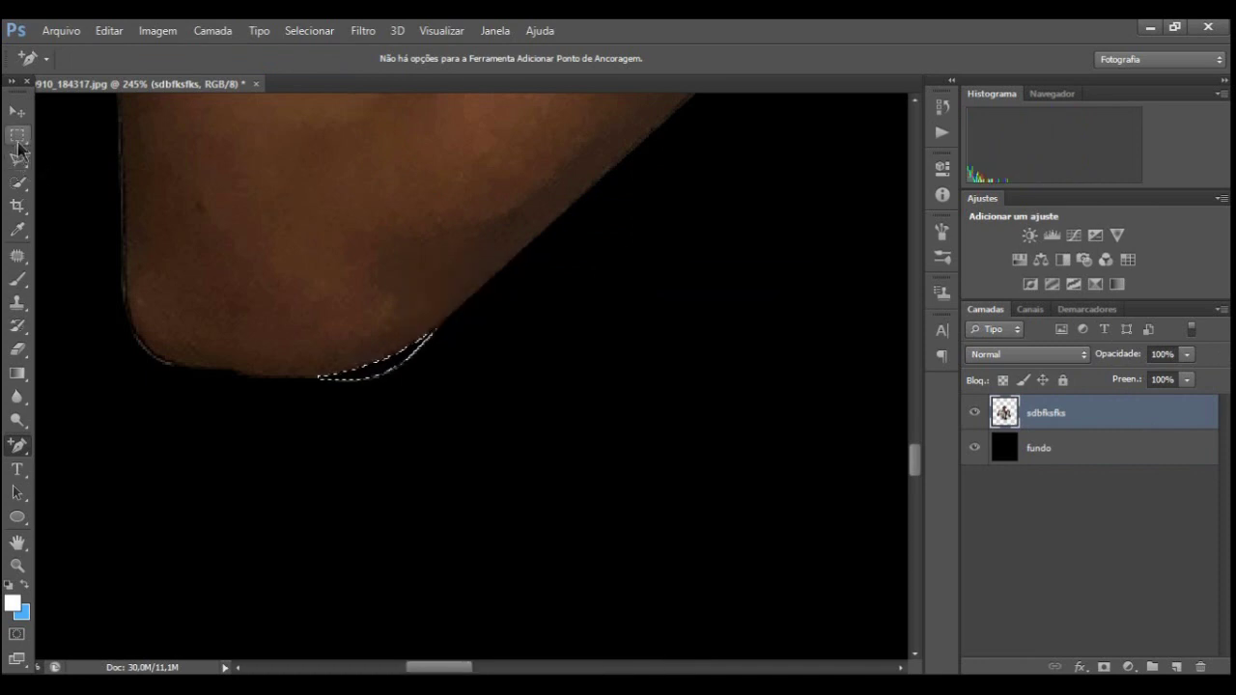
pyautogui.rightClick(386, 415)
pyautogui.press('Escape')
pyautogui.press('e')
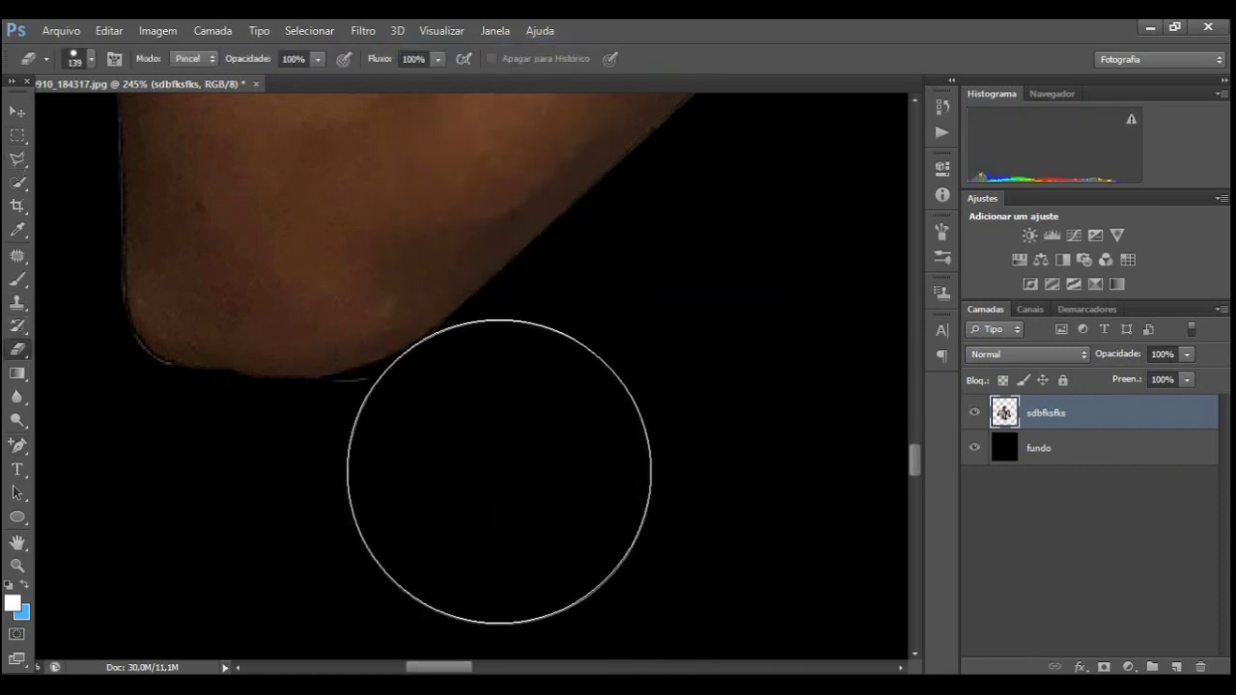
pyautogui.hotkey('ctrl', '0')
pyautogui.press('v')
# Move the young man and enlarge him to about 142%×147% with Free Transform.
pyautogui.moveTo(473, 387); pyautogui.dragTo(447, 447)
pyautogui.hotkey('ctrl', 't')
pyautogui.moveTo(546, 300); pyautogui.dragTo(602, 232)
pyautogui.moveTo(557, 294)
pyautogui.mouseDown()
pyautogui.moveTo(524, 355)
pyautogui.moveTo(599, 258)
pyautogui.mouseUp()
pyautogui.moveTo(529, 394); pyautogui.dragTo(524, 353)
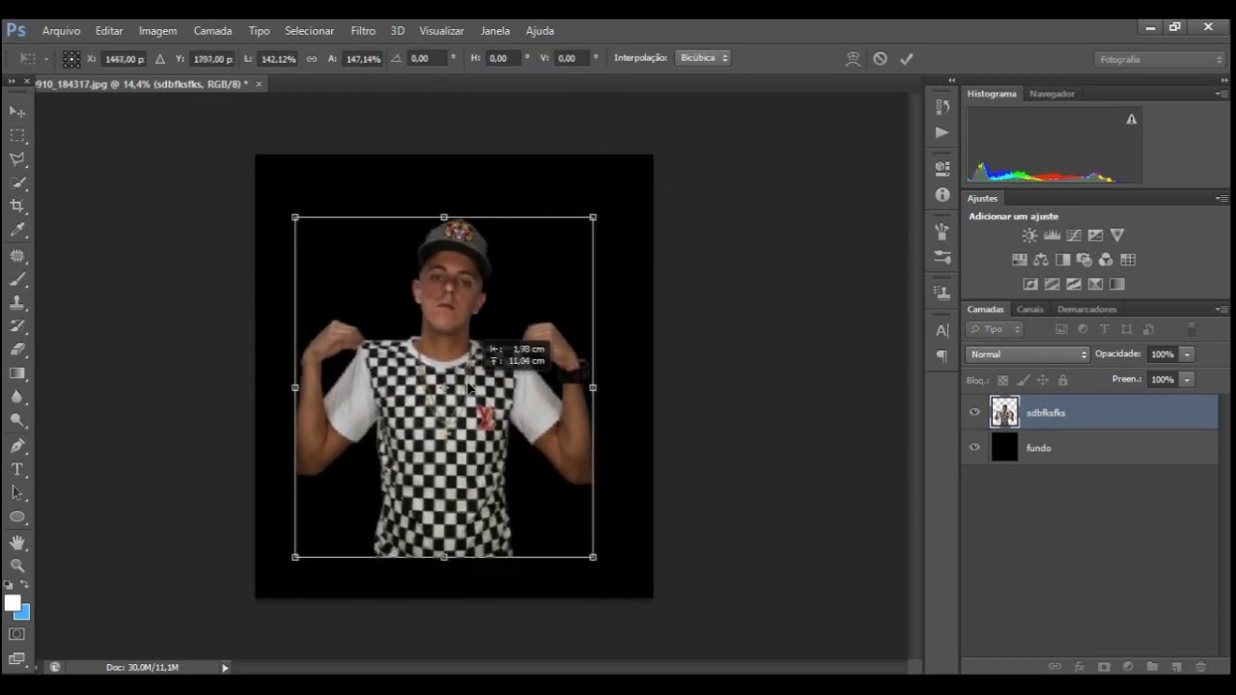
# Commit the figure's resize and add a Color Overlay to the fundo layer.
pyautogui.click(906, 58)
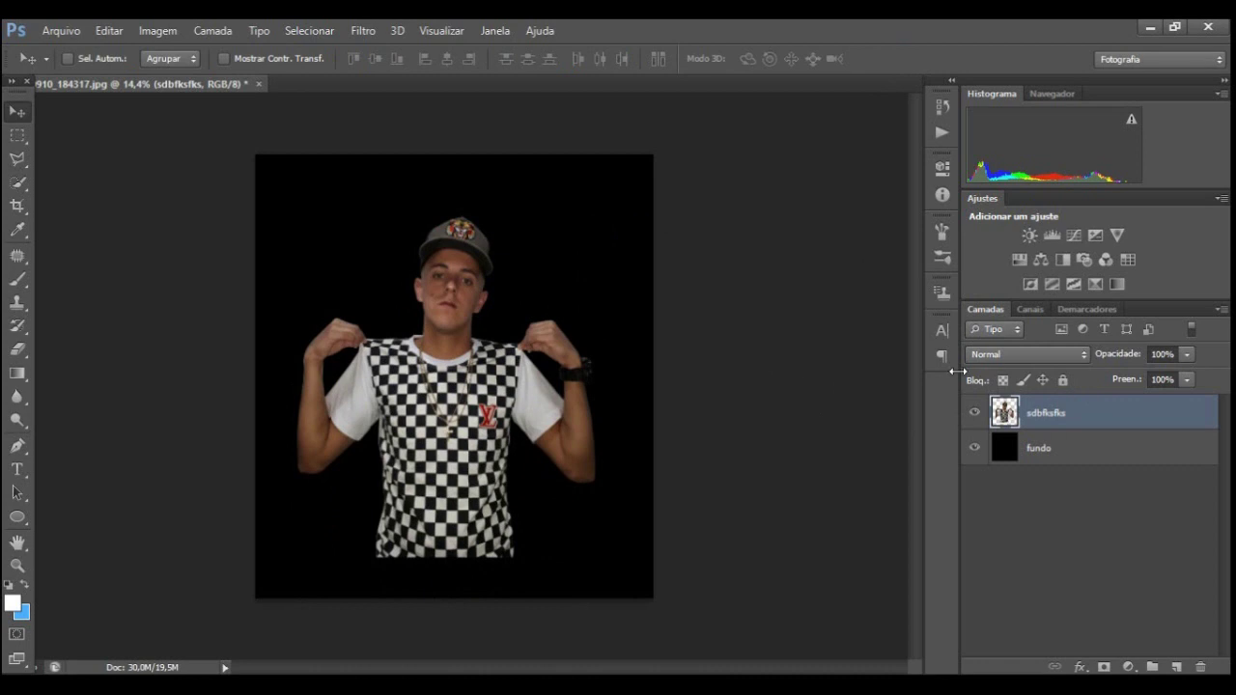
pyautogui.click(1061, 448)
pyautogui.click(1080, 666)
pyautogui.click(1112, 579)
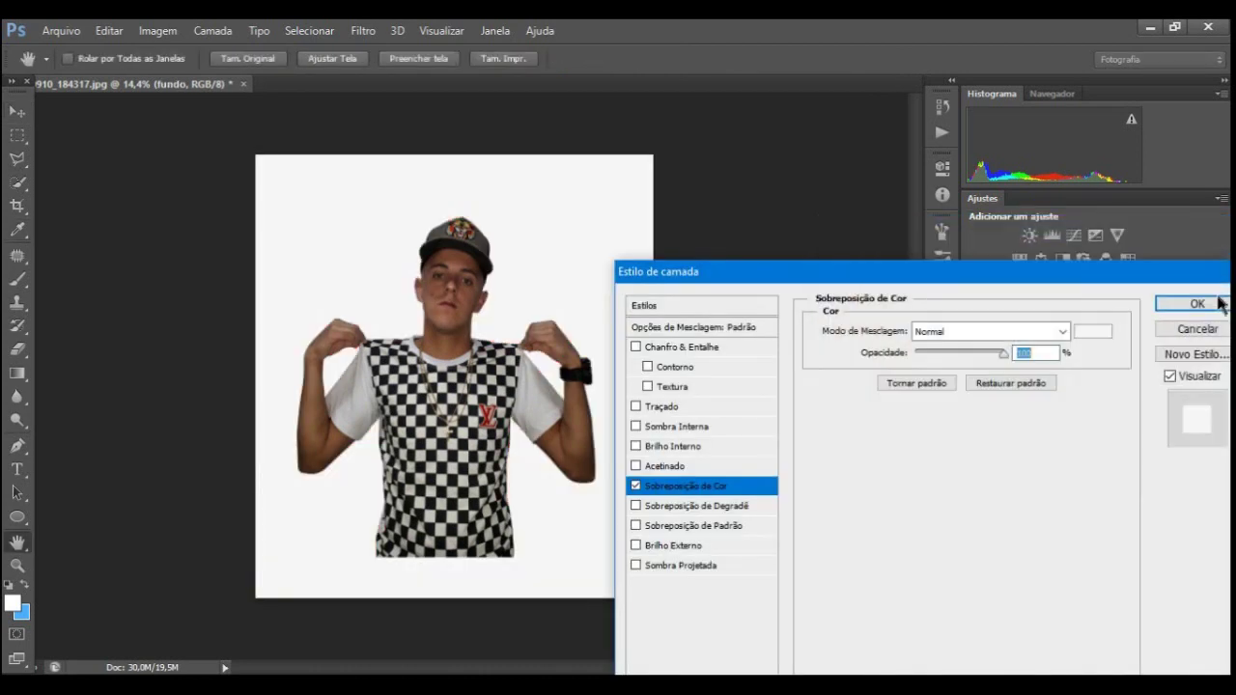
pyautogui.click(1218, 303)
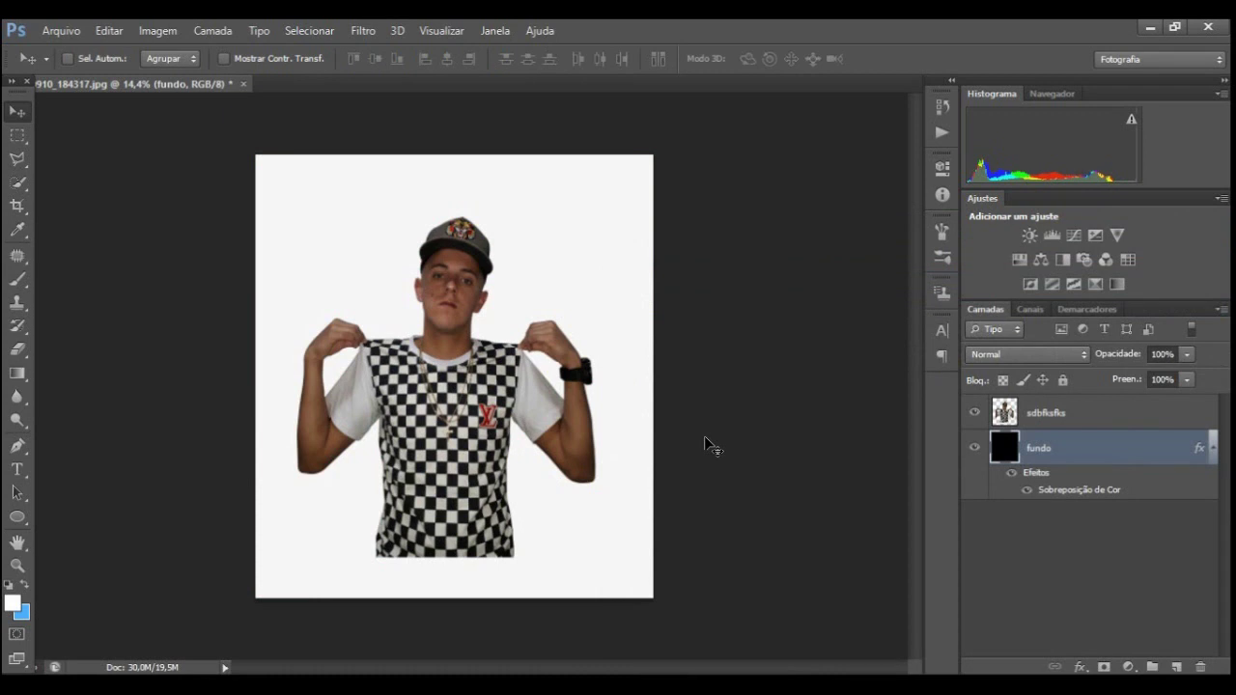
# Change the fundo overlay colour to orange ff7800.
pyautogui.doubleClick(1078, 489)
pyautogui.click(1092, 331)
pyautogui.click(1066, 260)
pyautogui.click(1079, 491)
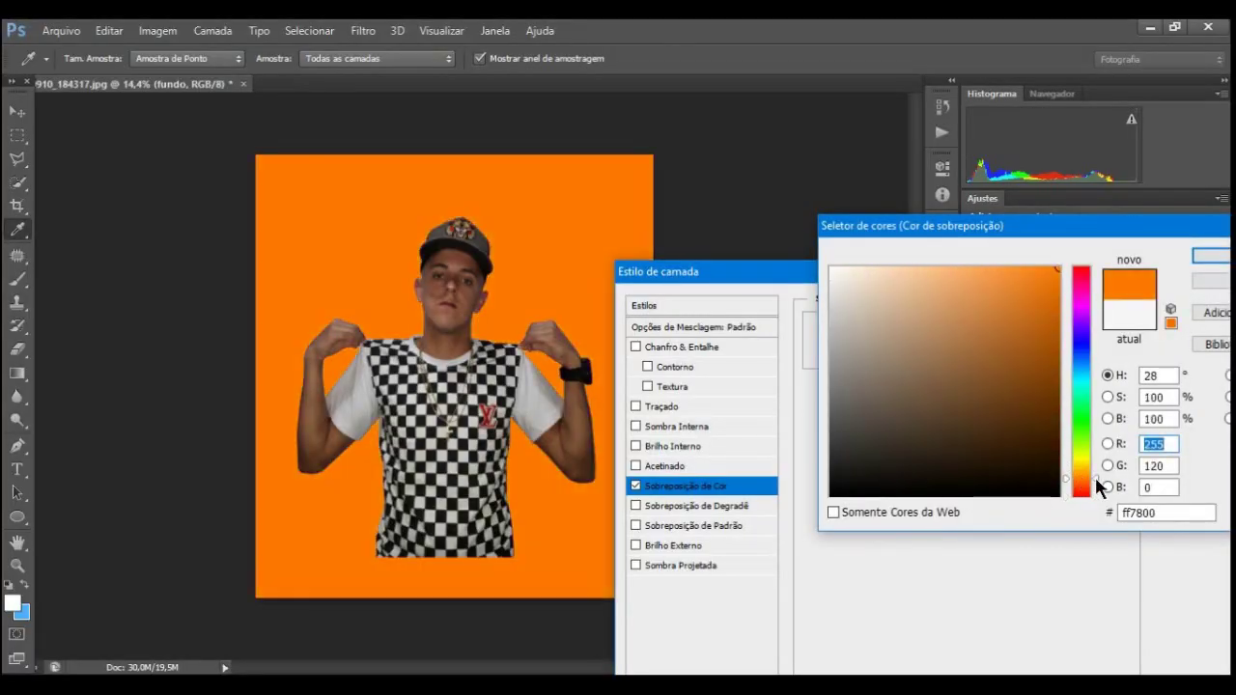
pyautogui.click(1206, 259)
pyautogui.click(1197, 304)
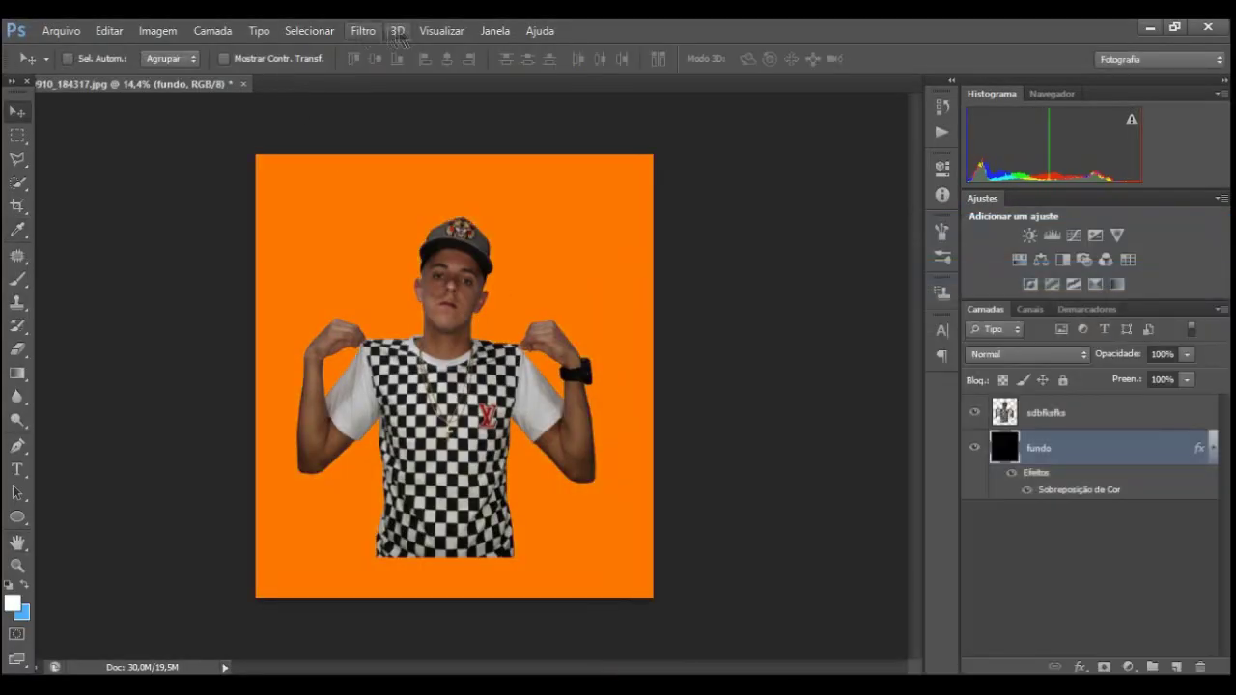
pyautogui.click(363, 30)
# Apply Lighting Effects with an enlarged spotlight centred on the cap at intensity 27.
pyautogui.click(642, 240)
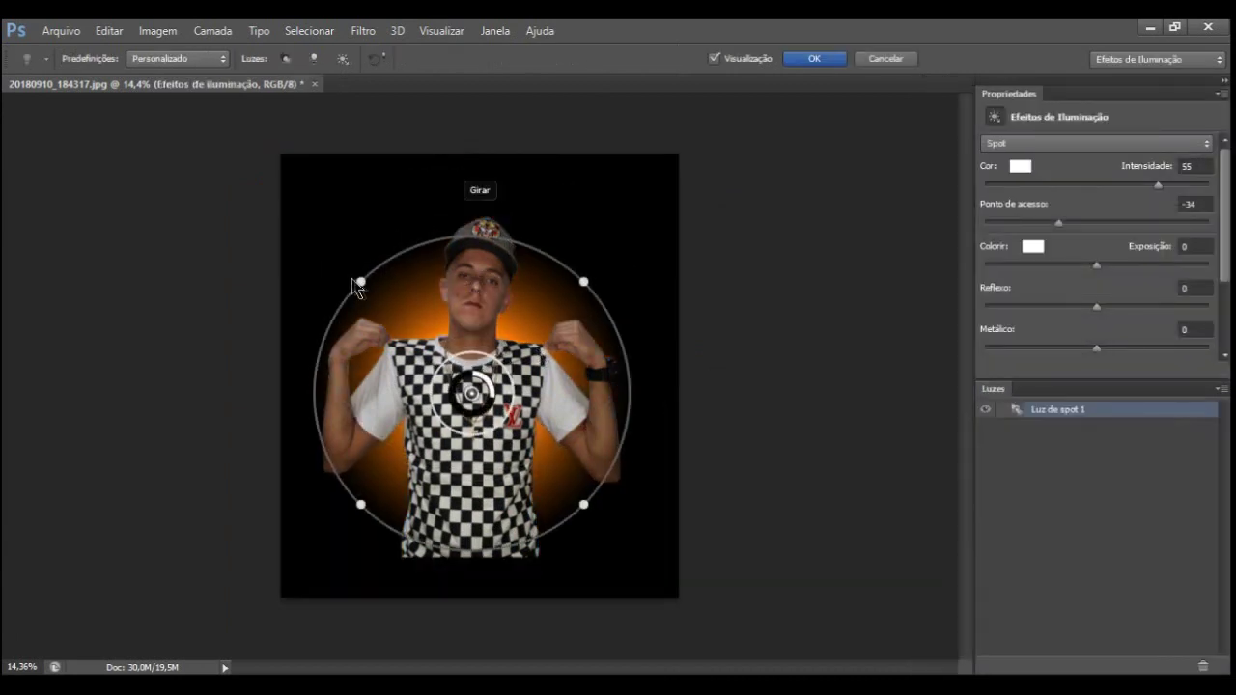
pyautogui.moveTo(357, 287); pyautogui.dragTo(403, 287)
pyautogui.moveTo(490, 419)
pyautogui.mouseDown()
pyautogui.moveTo(494, 384)
pyautogui.moveTo(475, 384)
pyautogui.moveTo(494, 367)
pyautogui.mouseUp()
pyautogui.moveTo(560, 263)
pyautogui.mouseDown()
pyautogui.moveTo(668, 166)
pyautogui.moveTo(628, 213)
pyautogui.moveTo(634, 199)
pyautogui.mouseUp()
pyautogui.moveTo(620, 516); pyautogui.dragTo(576, 544)
pyautogui.moveTo(661, 243); pyautogui.dragTo(739, 139)
pyautogui.moveTo(510, 384); pyautogui.dragTo(498, 261)
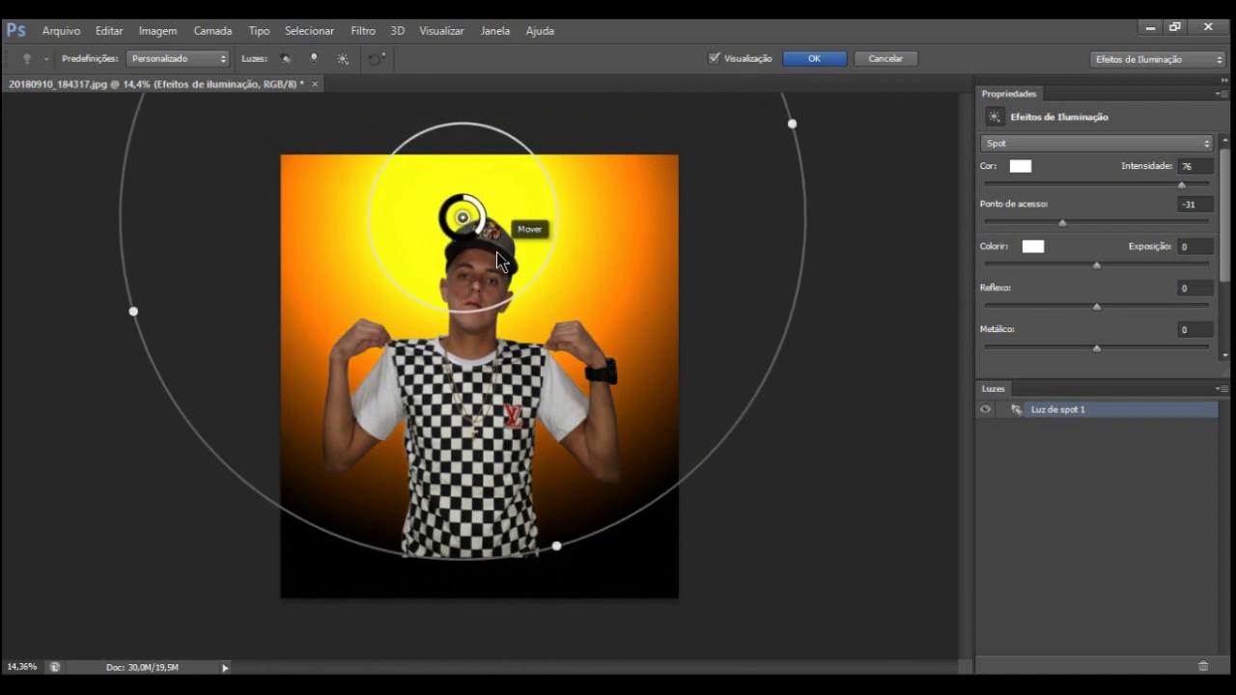
pyautogui.moveTo(461, 198); pyautogui.dragTo(469, 139)
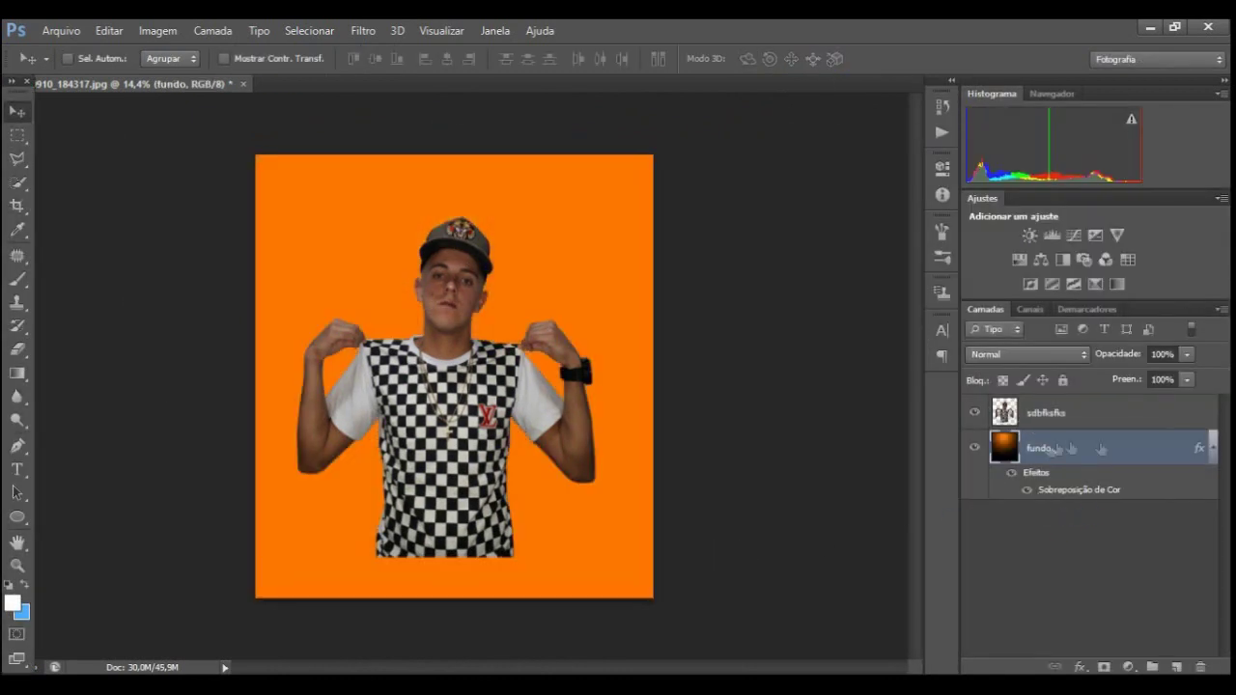
pyautogui.click(1062, 415)
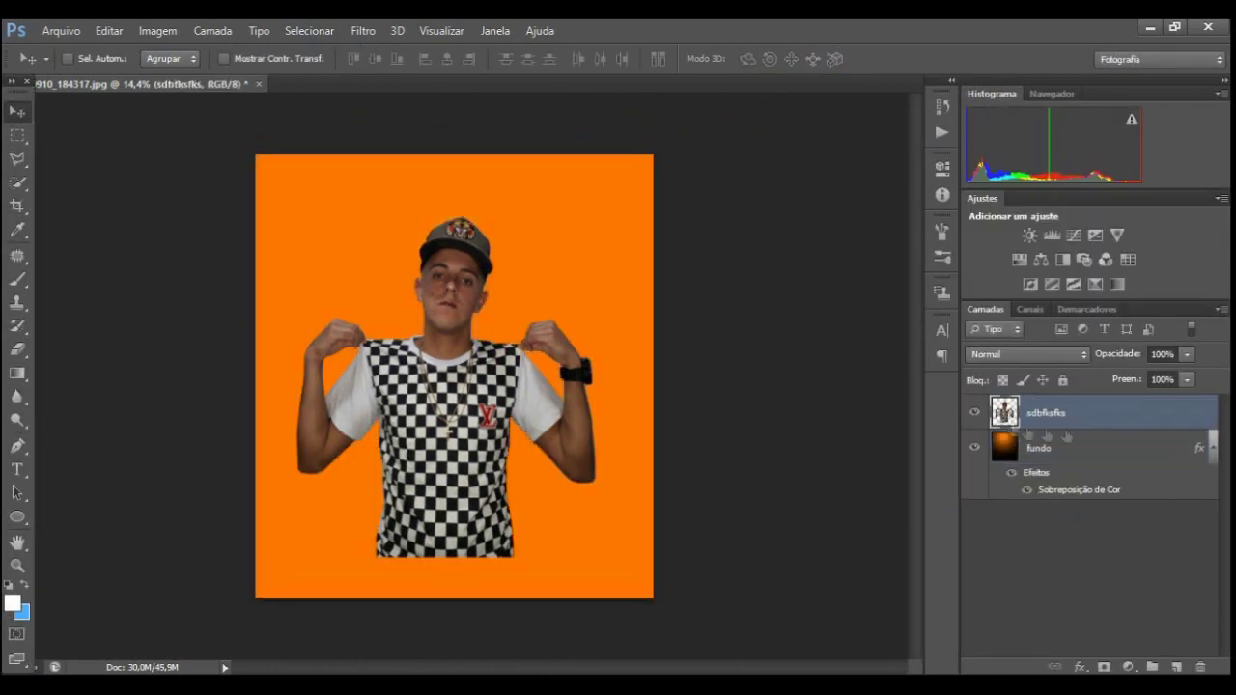
# Create an empty Camada 1 layer above fundo, then delete it after the filter fails.
pyautogui.click(1069, 449)
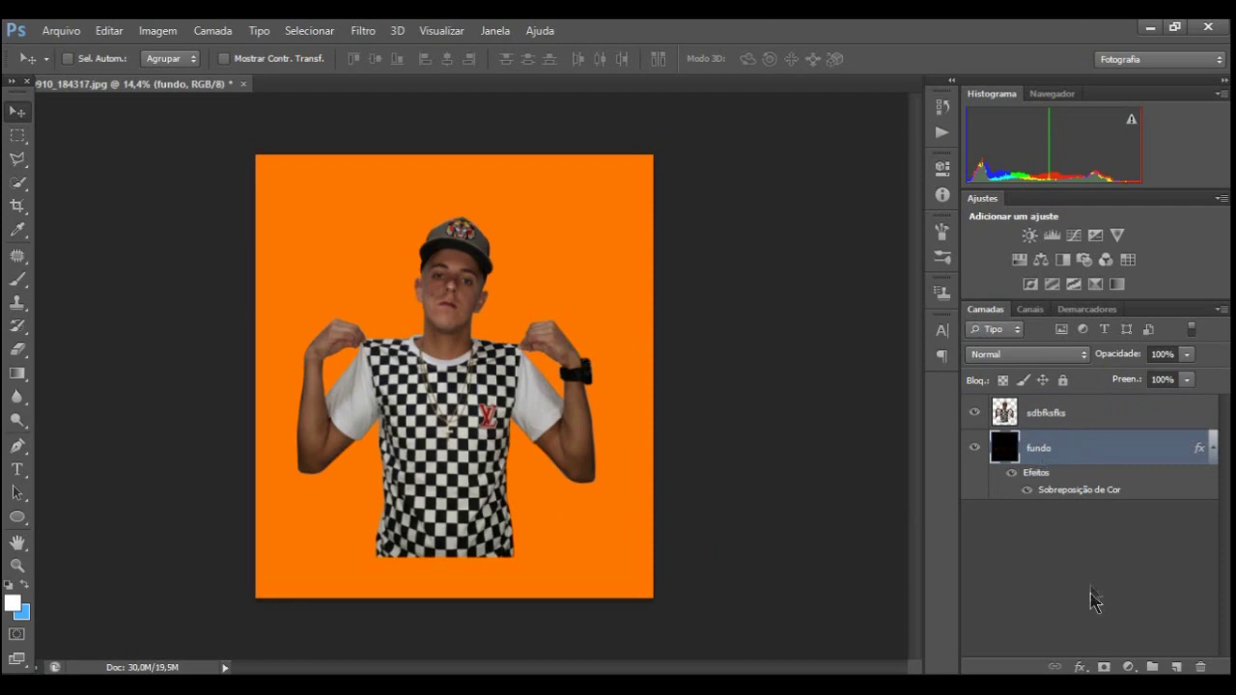
pyautogui.click(1175, 666)
pyautogui.hotkey('ctrl', 'z')
pyautogui.click(1175, 666)
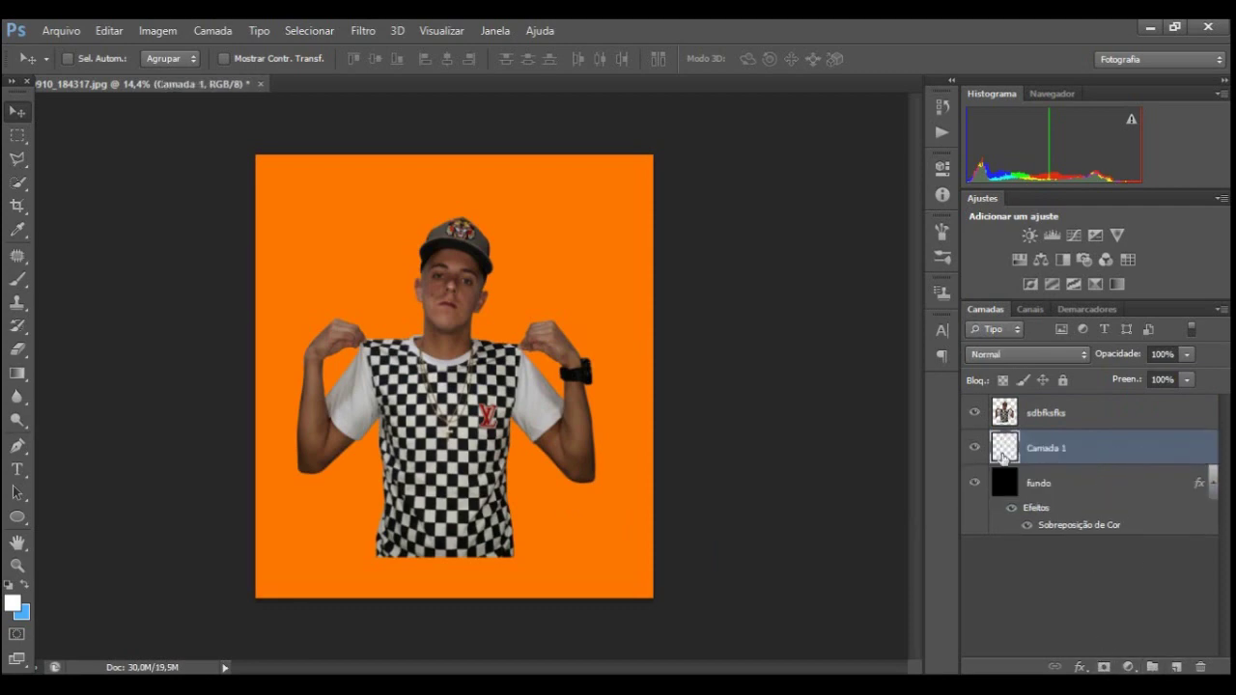
pyautogui.click(363, 29)
pyautogui.click(637, 280)
pyautogui.click(612, 278)
pyautogui.rightClick(1062, 448)
pyautogui.click(666, 177)
# Toggle the fundo colour overlay and reapply Lighting Effects to the background.
pyautogui.click(1026, 489)
pyautogui.doubleClick(1026, 490)
pyautogui.click(1026, 489)
pyautogui.click(363, 30)
pyautogui.click(662, 212)
pyautogui.click(816, 56)
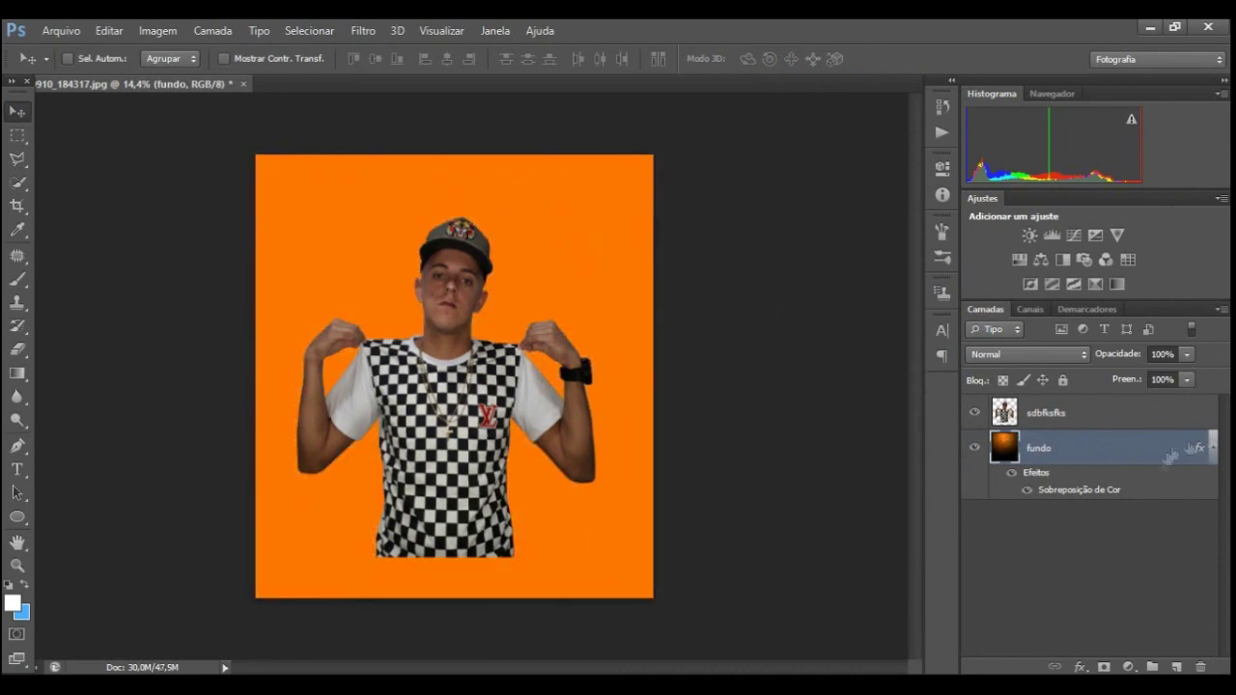
# Clear the fundo layer's effects and rerun Lighting Effects at intensity 36.
pyautogui.rightClick(1160, 472)
pyautogui.click(758, 242)
pyautogui.click(363, 30)
pyautogui.click(657, 225)
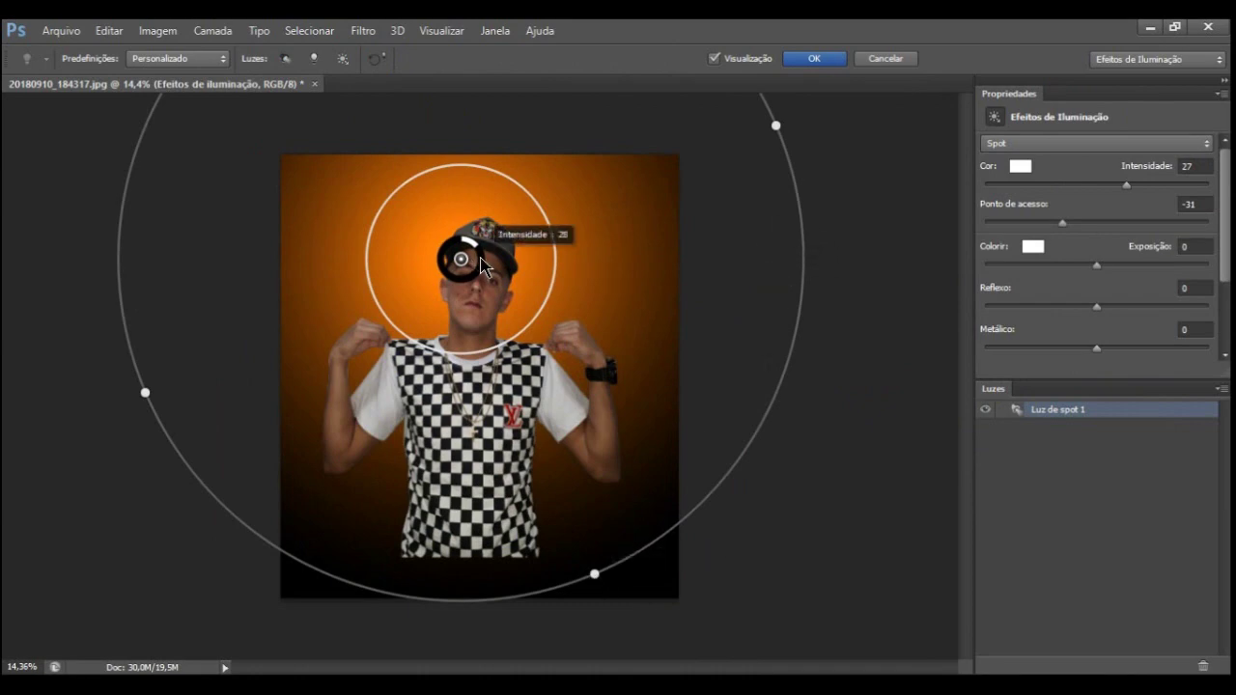
pyautogui.moveTo(479, 265); pyautogui.dragTo(471, 253)
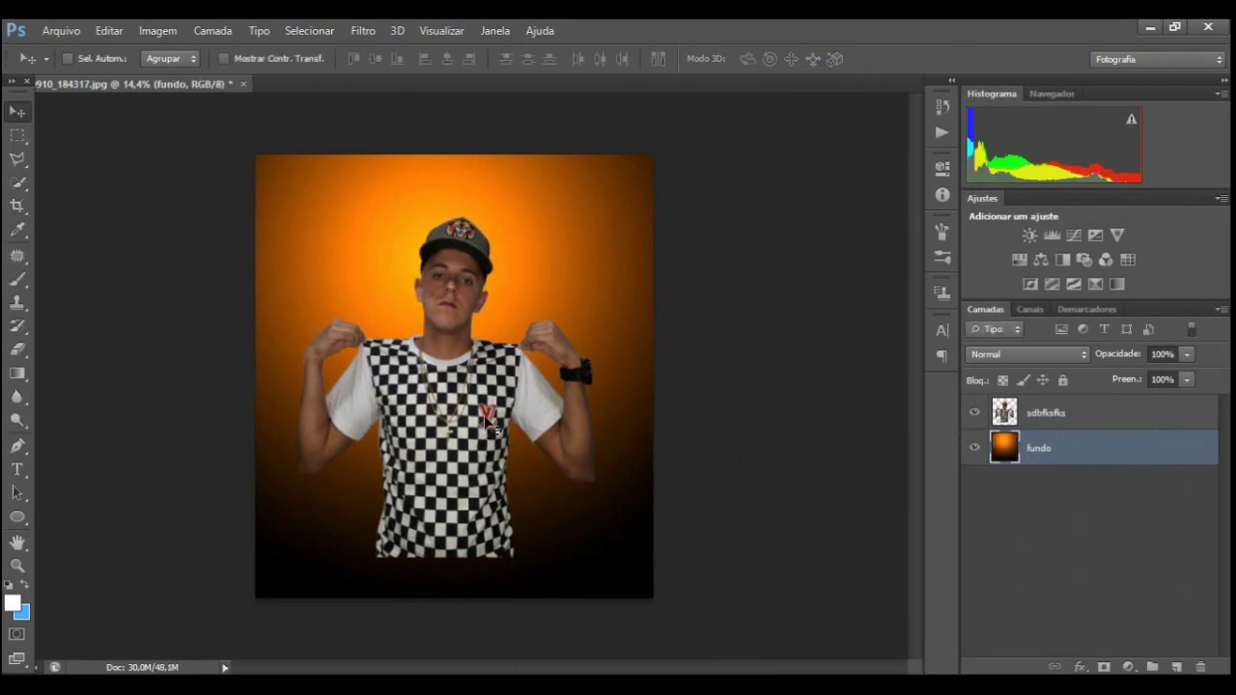
# Duplicate fundo several times, merge the copies and reapply the lighting filter.
pyautogui.rightClick(1144, 454)
pyautogui.click(753, 160)
pyautogui.click(775, 212)
pyautogui.hotkey('ctrl', 'j')
pyautogui.hotkey('ctrl', 'j')
pyautogui.hotkey('ctrl', 'j')
pyautogui.hotkey('ctrl', 'e')
pyautogui.hotkey('ctrl', 'e')
pyautogui.hotkey('ctrl', 'e')
pyautogui.click(363, 30)
pyautogui.click(406, 45)
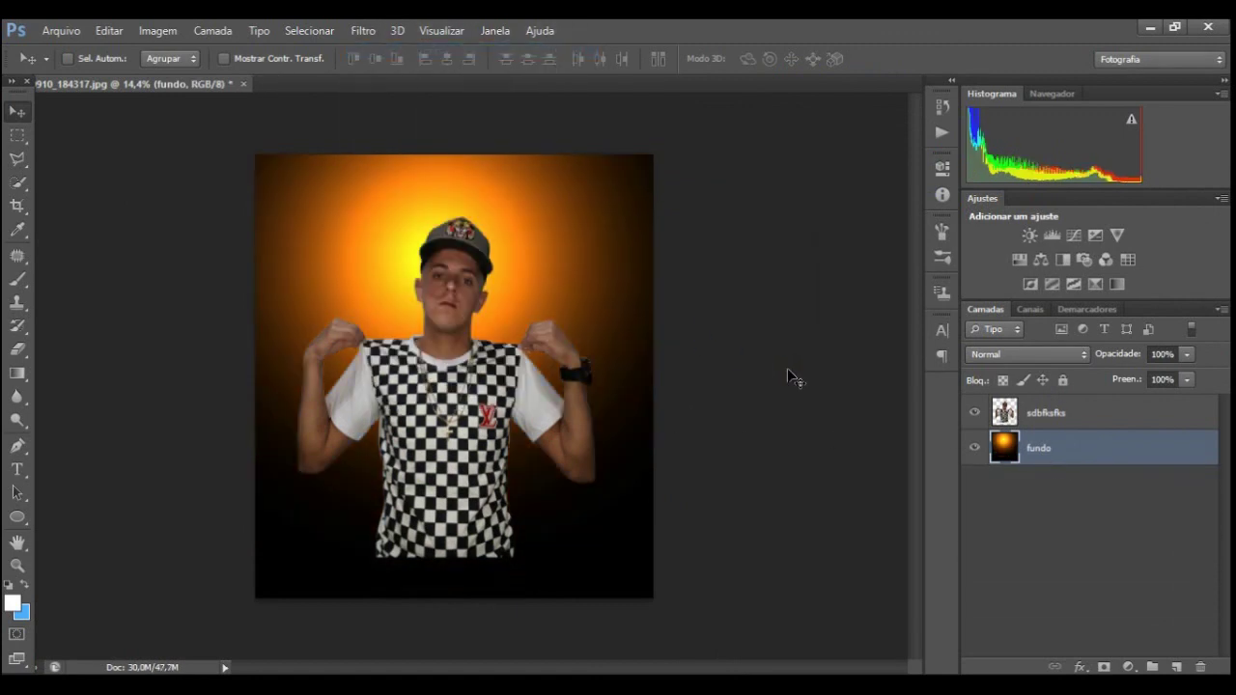
# Erase the shirt's bottom with a 1289 px soft eraser and nudge the figure down-right.
pyautogui.click(1078, 421)
pyautogui.press('e')
pyautogui.click(91, 59)
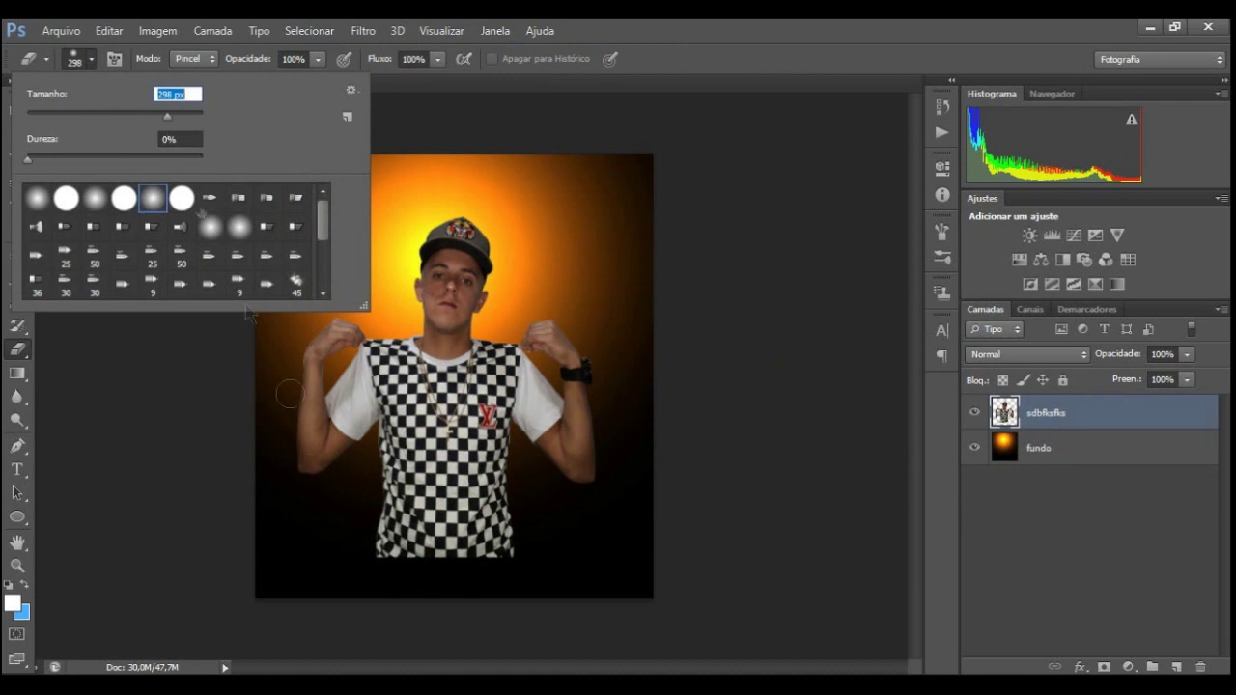
pyautogui.moveTo(167, 116); pyautogui.dragTo(198, 115)
pyautogui.moveTo(331, 579); pyautogui.dragTo(526, 554)
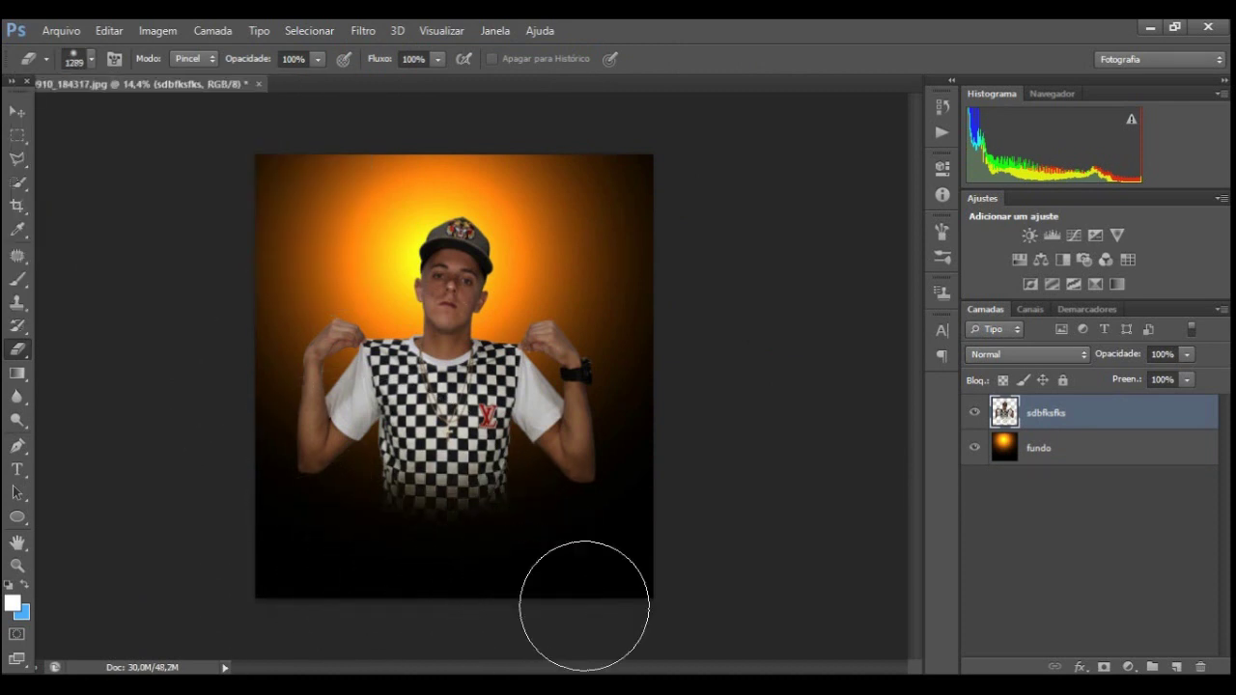
pyautogui.click(17, 111)
pyautogui.moveTo(453, 386)
pyautogui.mouseDown()
pyautogui.moveTo(492, 396)
pyautogui.moveTo(489, 461)
pyautogui.mouseUp()
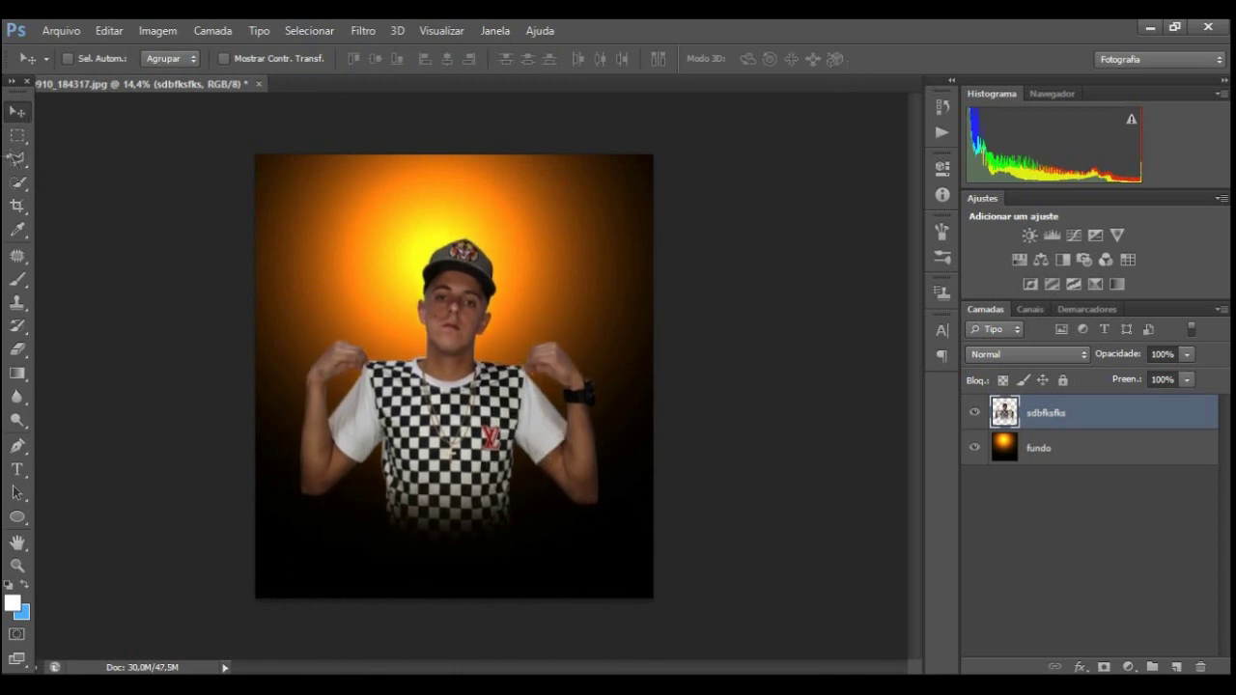
# Crop the canvas to a rectangular selection around the figure.
pyautogui.press('m')
pyautogui.moveTo(249, 193); pyautogui.dragTo(689, 621)
pyautogui.click(157, 30)
pyautogui.click(193, 210)
pyautogui.rightClick(653, 279)
pyautogui.click(688, 280)
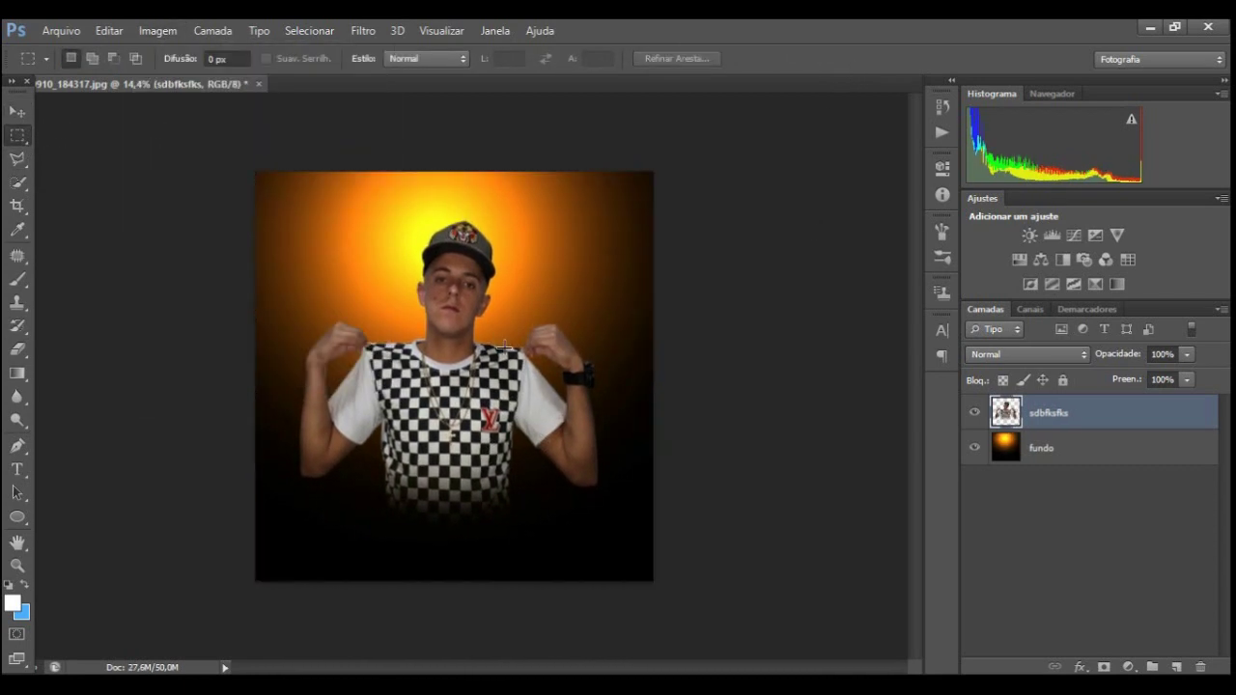
# Add a Brightness/Contrast boost and merge it into the cutout layer.
pyautogui.click(1029, 235)
pyautogui.moveTo(808, 252)
pyautogui.mouseDown()
pyautogui.moveTo(823, 259)
pyautogui.moveTo(818, 292)
pyautogui.mouseUp()
pyautogui.doubleClick(888, 156)
pyautogui.hotkey('ctrl', 'e')
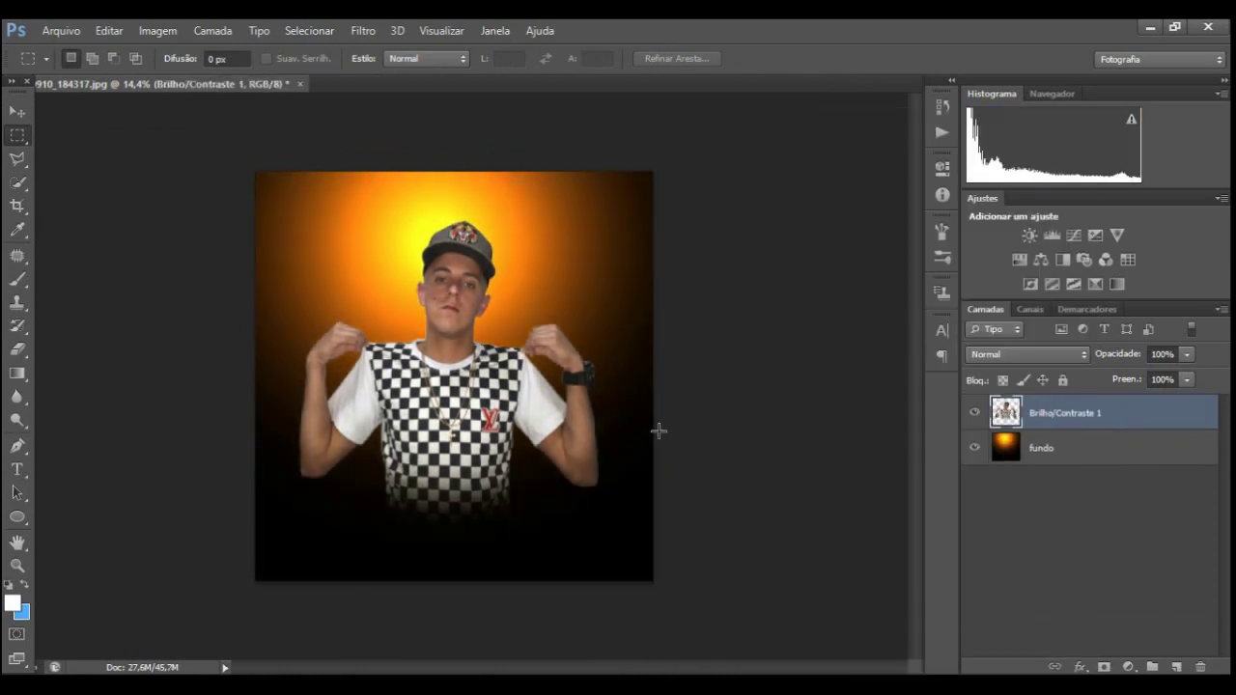
# Add a Channel Mixer with Red +111 and reduced Green, then merge the layers.
pyautogui.click(1105, 259)
pyautogui.moveTo(852, 305)
pyautogui.mouseDown()
pyautogui.moveTo(856, 319)
pyautogui.moveTo(859, 307)
pyautogui.mouseUp()
pyautogui.moveTo(807, 342)
pyautogui.mouseDown()
pyautogui.moveTo(793, 348)
pyautogui.moveTo(805, 345)
pyautogui.moveTo(821, 382)
pyautogui.mouseUp()
pyautogui.keyDown('shift'); pyautogui.click(998, 448); pyautogui.keyUp('shift')
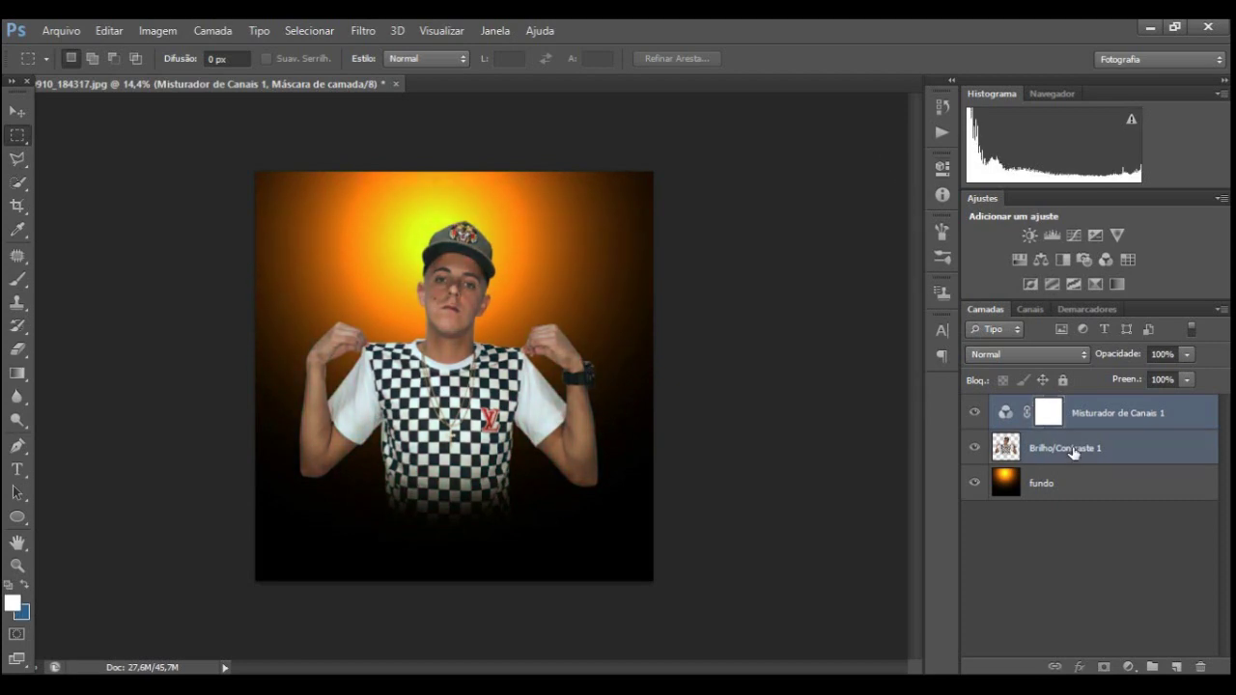
pyautogui.hotkey('ctrl', 'e')
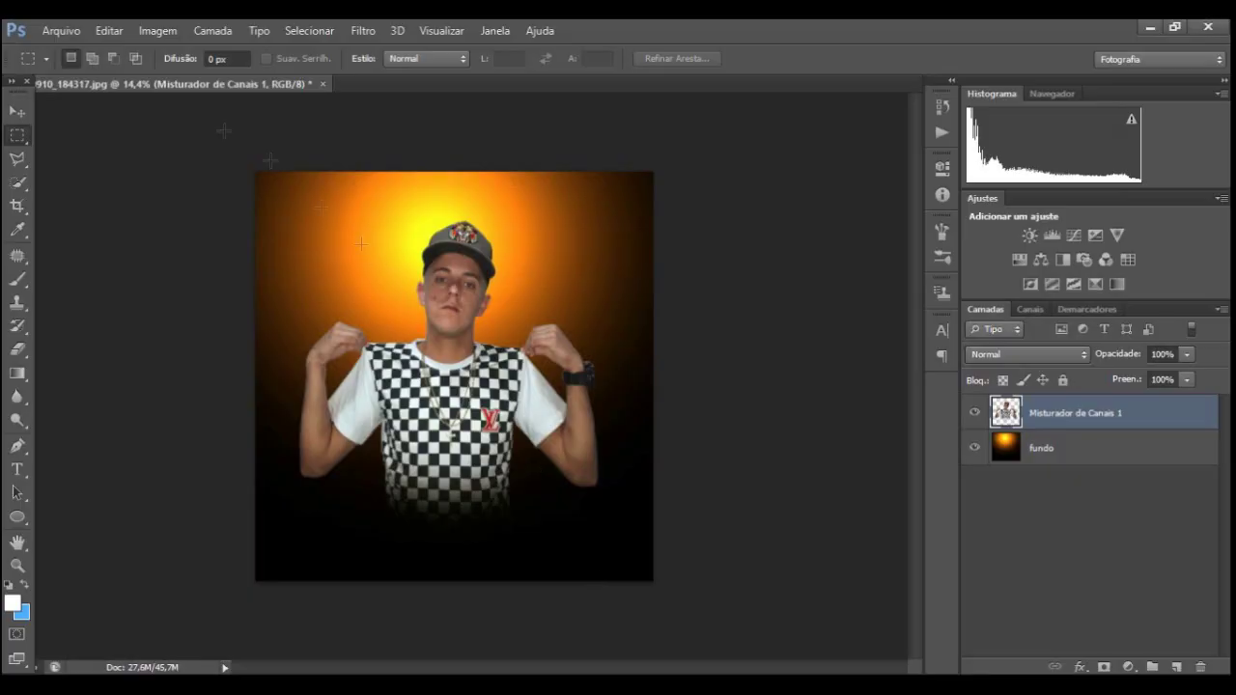
# Place the orange streak texture over the whole canvas, beneath the man, at 7% opacity.
pyautogui.click(61, 30)
pyautogui.click(102, 322)
pyautogui.doubleClick(748, 419)
pyautogui.moveTo(652, 172); pyautogui.dragTo(656, 159)
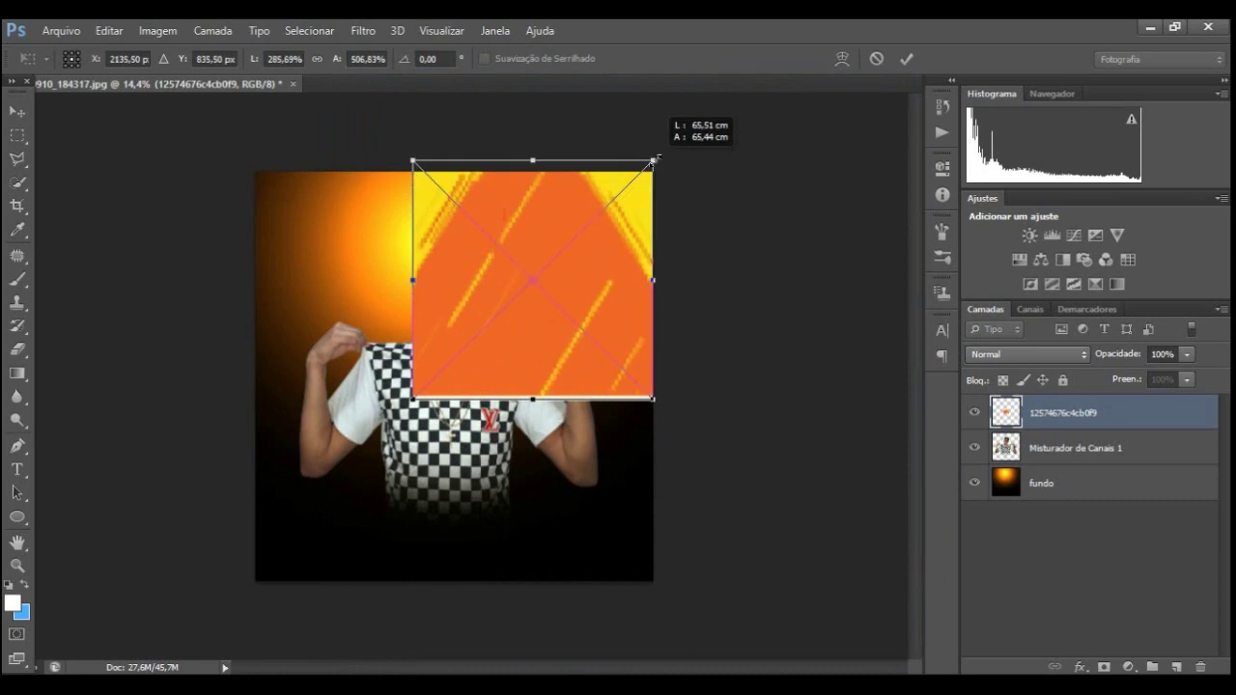
pyautogui.moveTo(412, 280); pyautogui.dragTo(254, 280)
pyautogui.moveTo(676, 136); pyautogui.dragTo(715, 222)
pyautogui.moveTo(680, 294)
pyautogui.mouseDown()
pyautogui.moveTo(720, 207)
pyautogui.moveTo(662, 585)
pyautogui.moveTo(541, 389)
pyautogui.moveTo(220, 195)
pyautogui.mouseUp()
pyautogui.moveTo(593, 144); pyautogui.dragTo(728, 288)
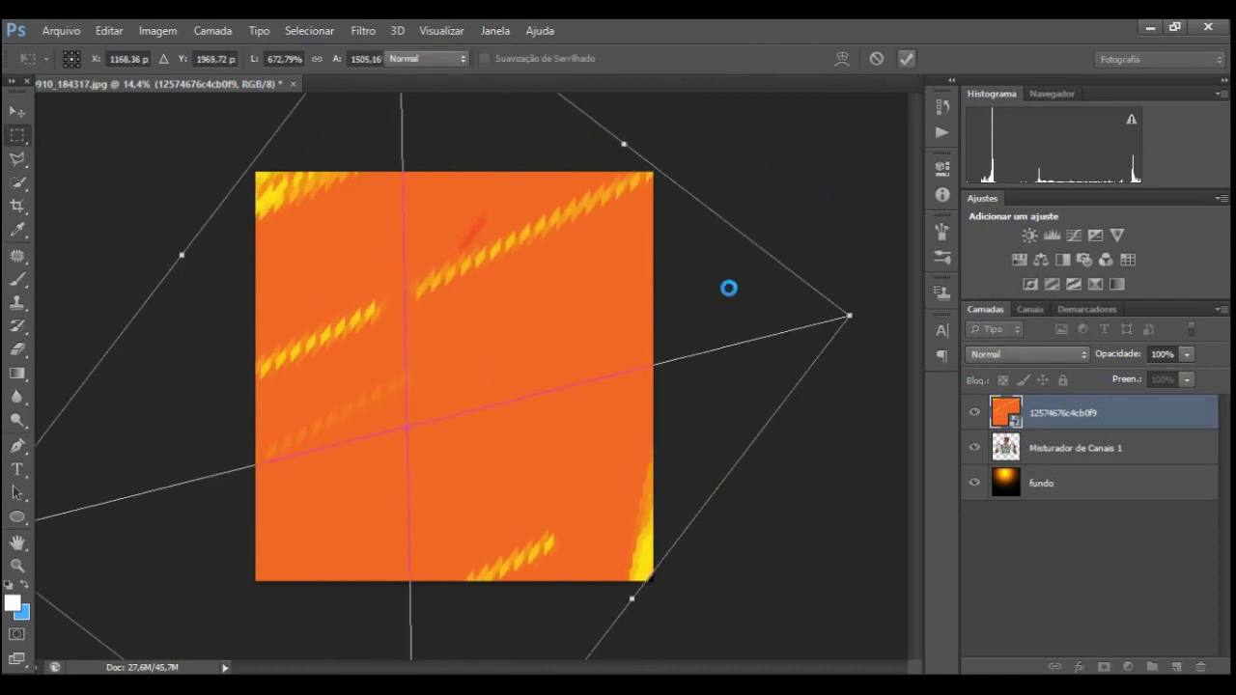
pyautogui.press('Return')
pyautogui.moveTo(1062, 413); pyautogui.dragTo(1144, 480)
pyautogui.moveTo(1184, 380); pyautogui.dragTo(1097, 377)
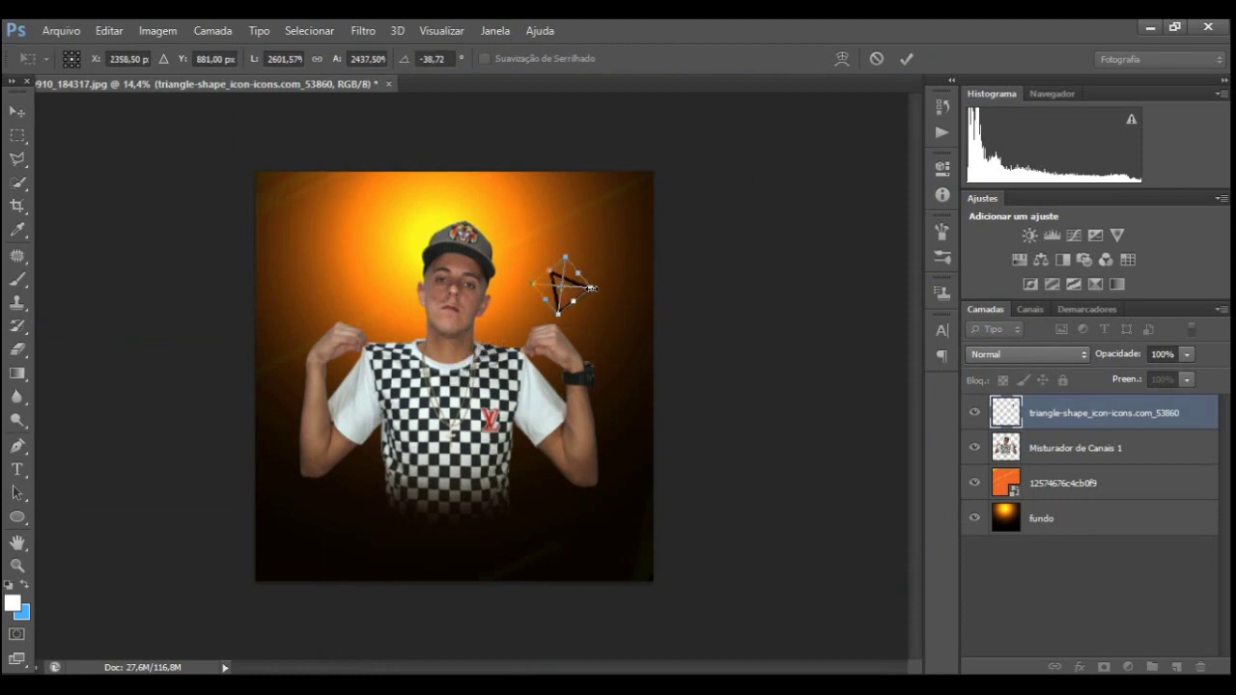
# Give the placed triangle a yellow-orange Color Overlay.
pyautogui.press('Return')
pyautogui.click(1078, 666)
pyautogui.click(1048, 566)
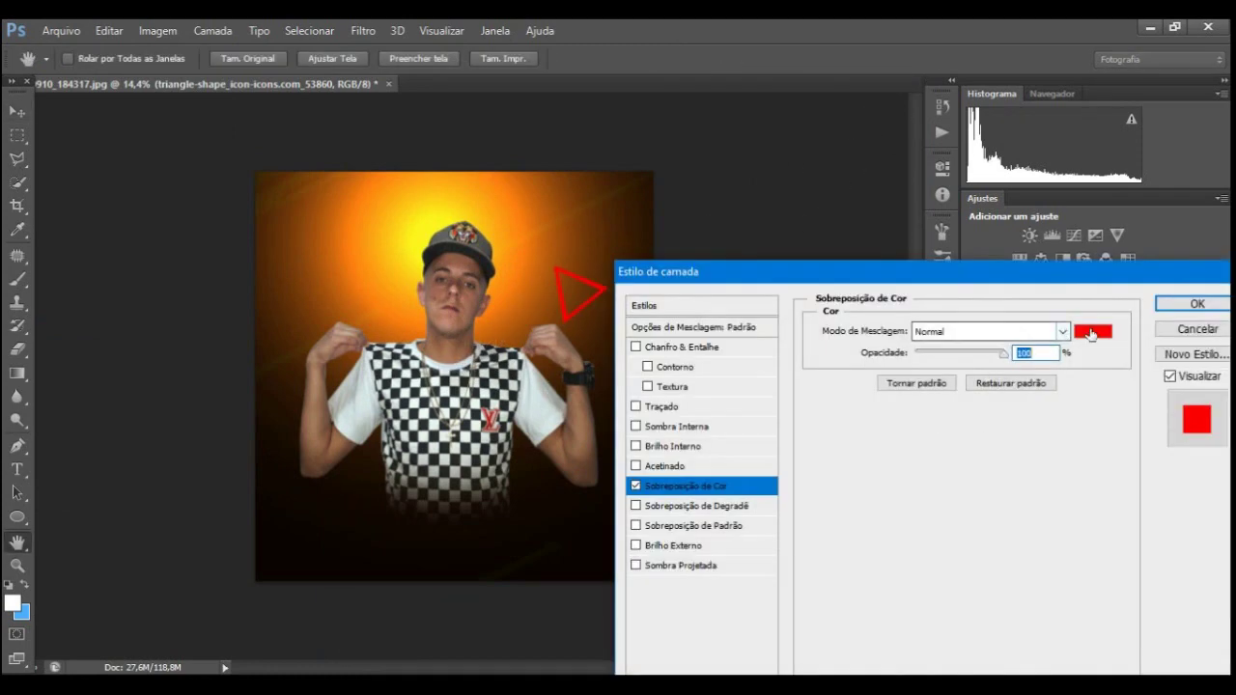
pyautogui.click(1089, 337)
pyautogui.click(1079, 483)
pyautogui.moveTo(1080, 487); pyautogui.dragTo(1080, 480)
pyautogui.press('Return')
pyautogui.press('Return')
# Move the triangle beside the man's arm and below his layer, then place a duplicate upper right.
pyautogui.moveTo(579, 294); pyautogui.dragTo(599, 381)
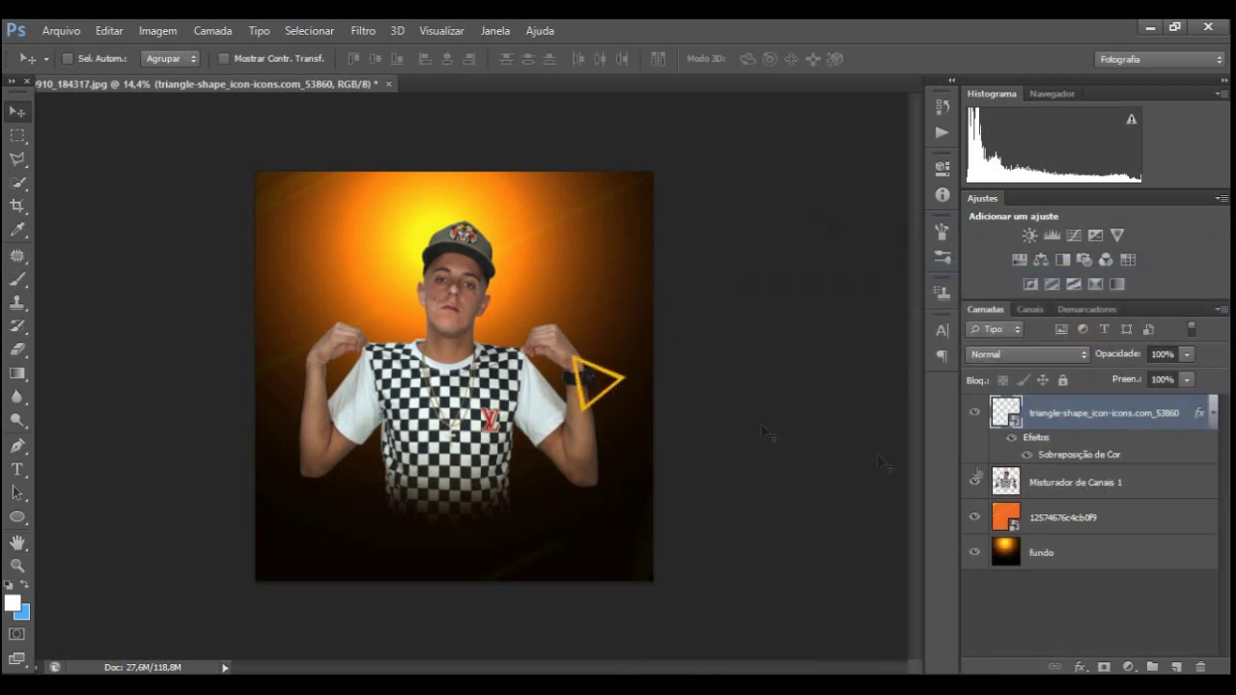
pyautogui.moveTo(1038, 502); pyautogui.dragTo(1038, 497)
pyautogui.moveTo(599, 382); pyautogui.dragTo(662, 330)
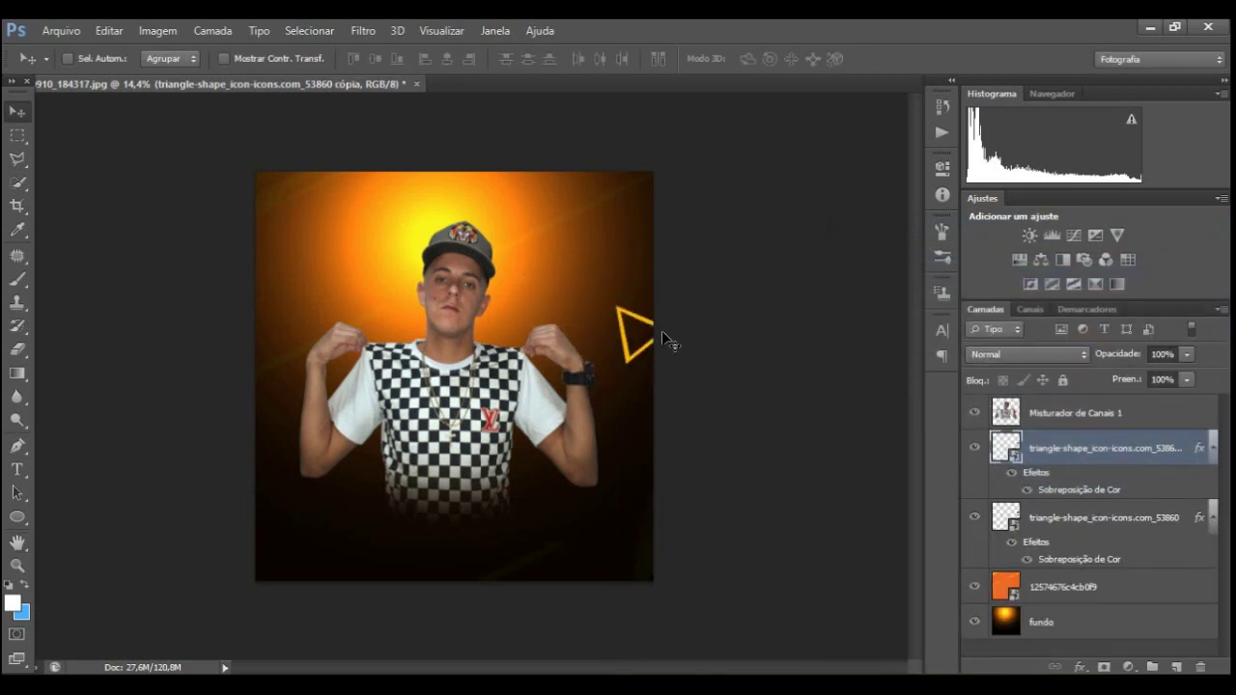
pyautogui.moveTo(322, 205); pyautogui.dragTo(343, 275)
# Duplicate and rotate another triangle, moving it to the left edge.
pyautogui.hotkey('ctrl', 'j')
pyautogui.hotkey('ctrl', 't')
pyautogui.moveTo(384, 279); pyautogui.dragTo(446, 217)
pyautogui.press('Return')
pyautogui.moveTo(342, 280); pyautogui.dragTo(246, 444)
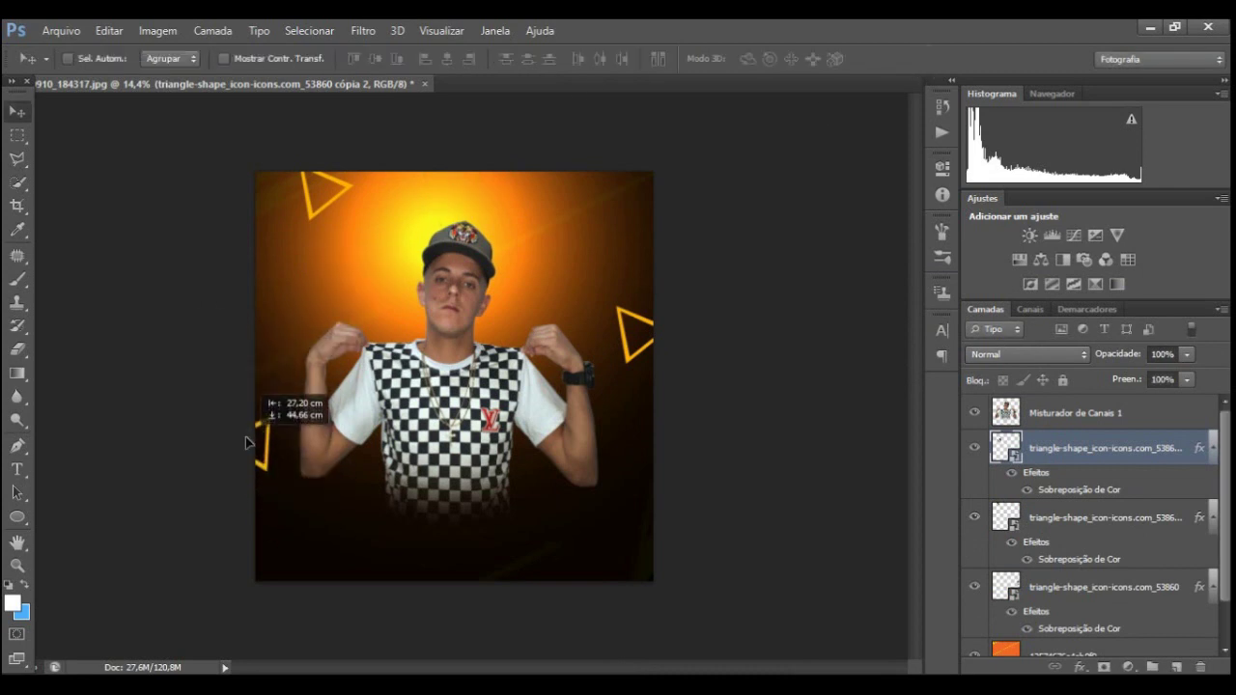
pyautogui.click(1213, 448)
# Add two more triangle copies beside the man's head and upper right, then mask the man's layer.
pyautogui.hotkey('ctrl', 'j')
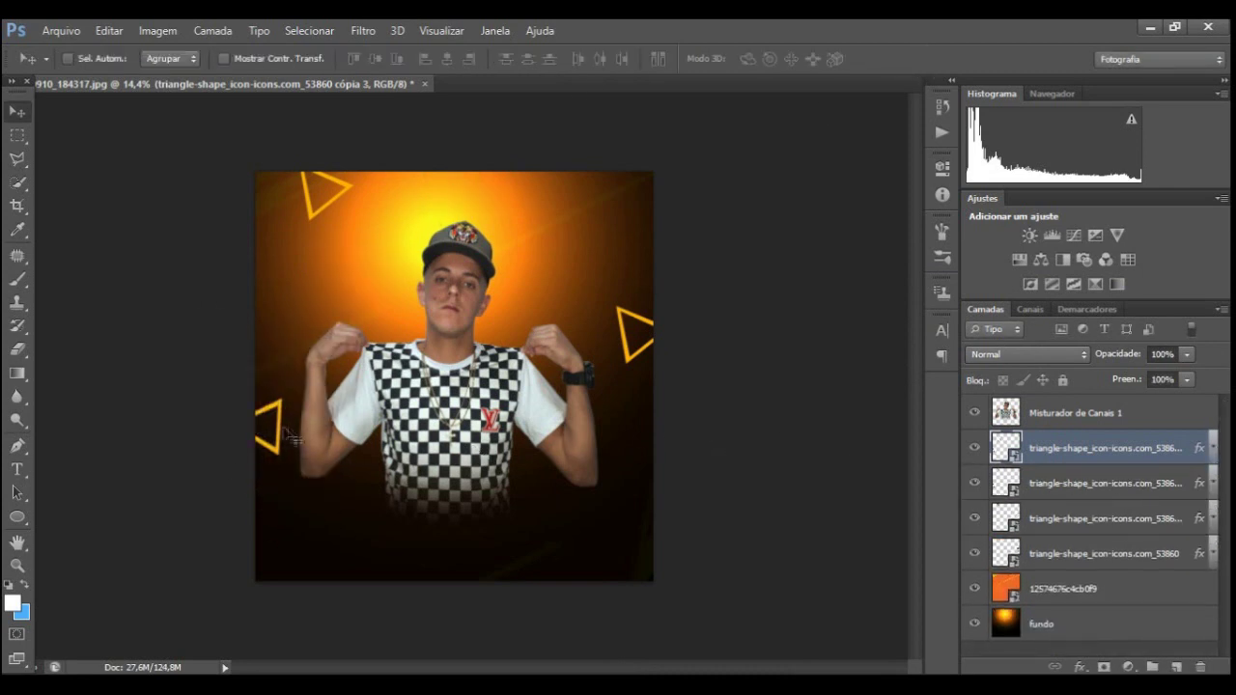
pyautogui.moveTo(299, 403); pyautogui.dragTo(301, 410)
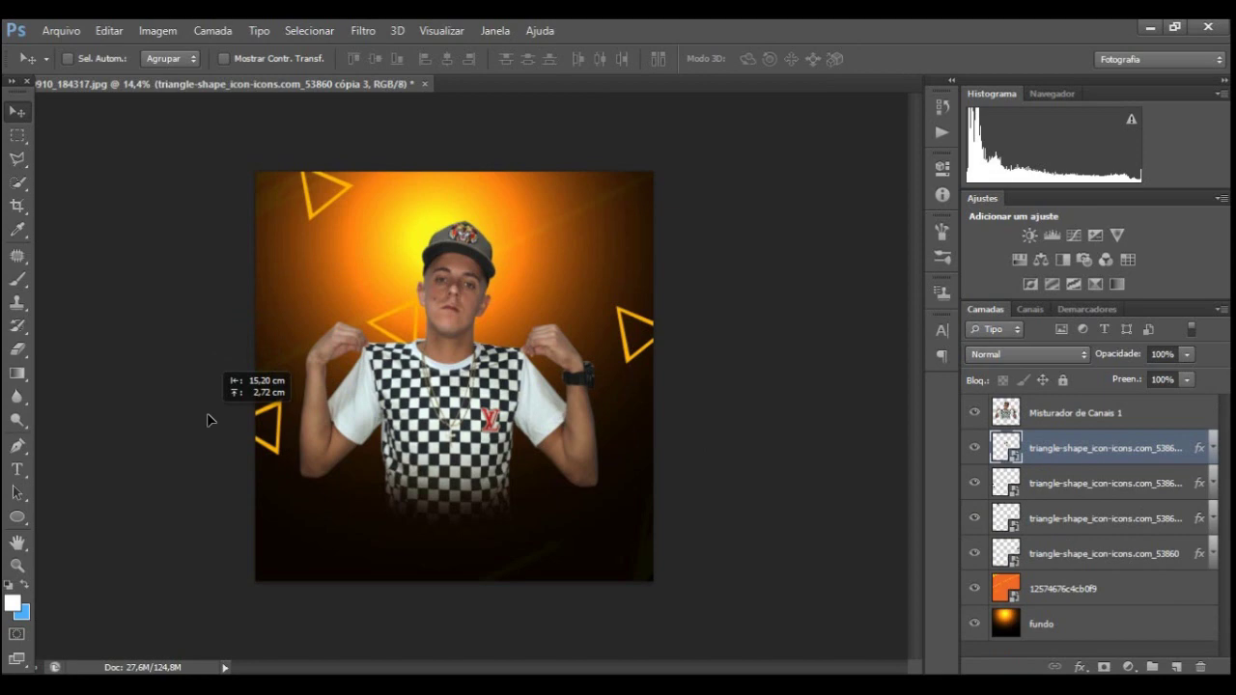
pyautogui.hotkey('ctrl', 'j')
pyautogui.moveTo(430, 460); pyautogui.dragTo(548, 203)
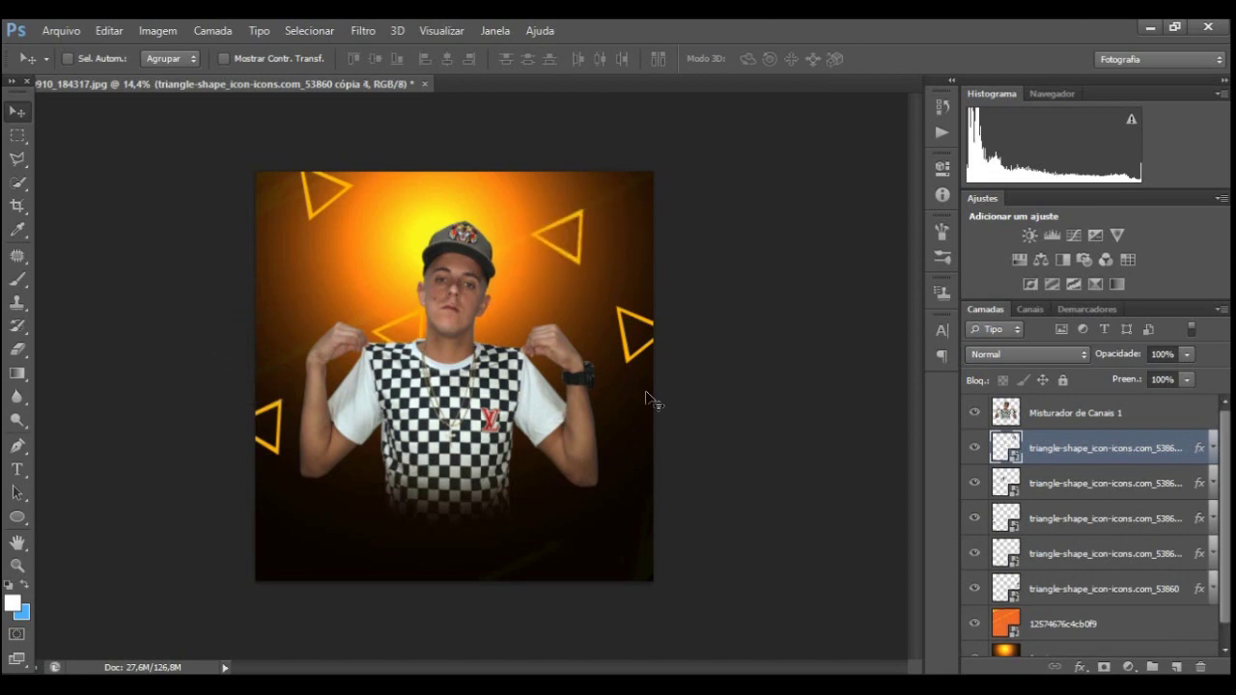
pyautogui.click(1072, 412)
pyautogui.click(1103, 667)
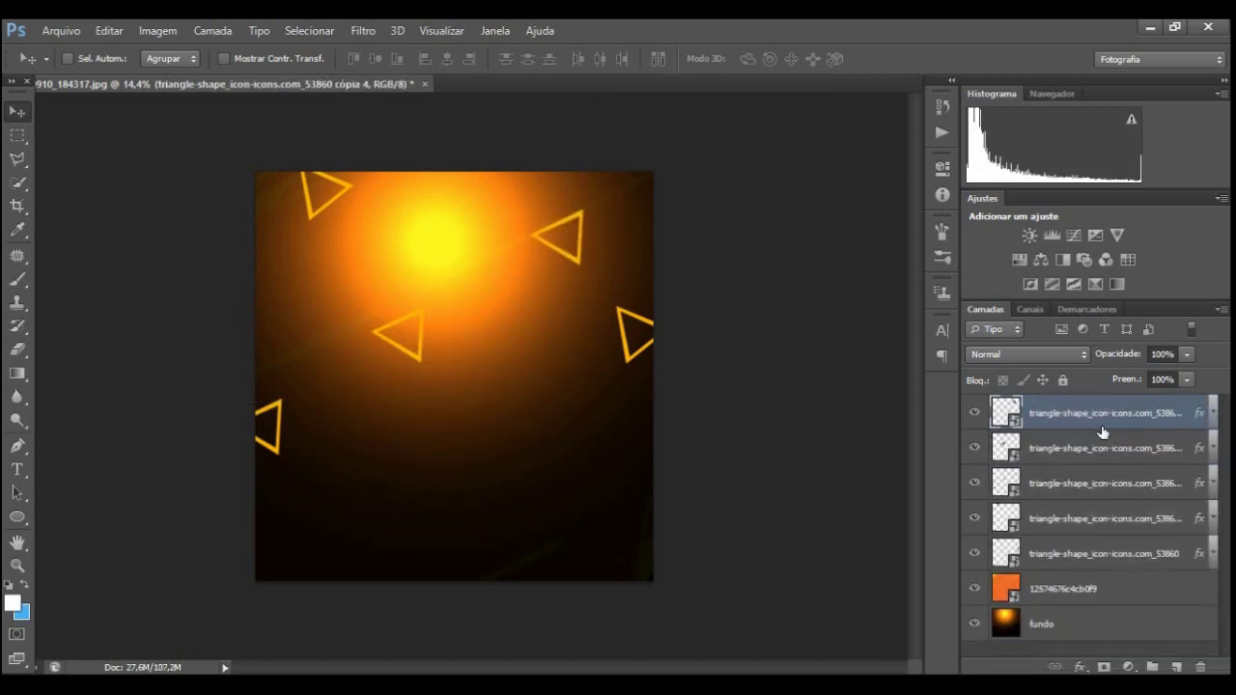
# Delete the man's layer mask and give him a Drop Shadow.
pyautogui.rightClick(1047, 425)
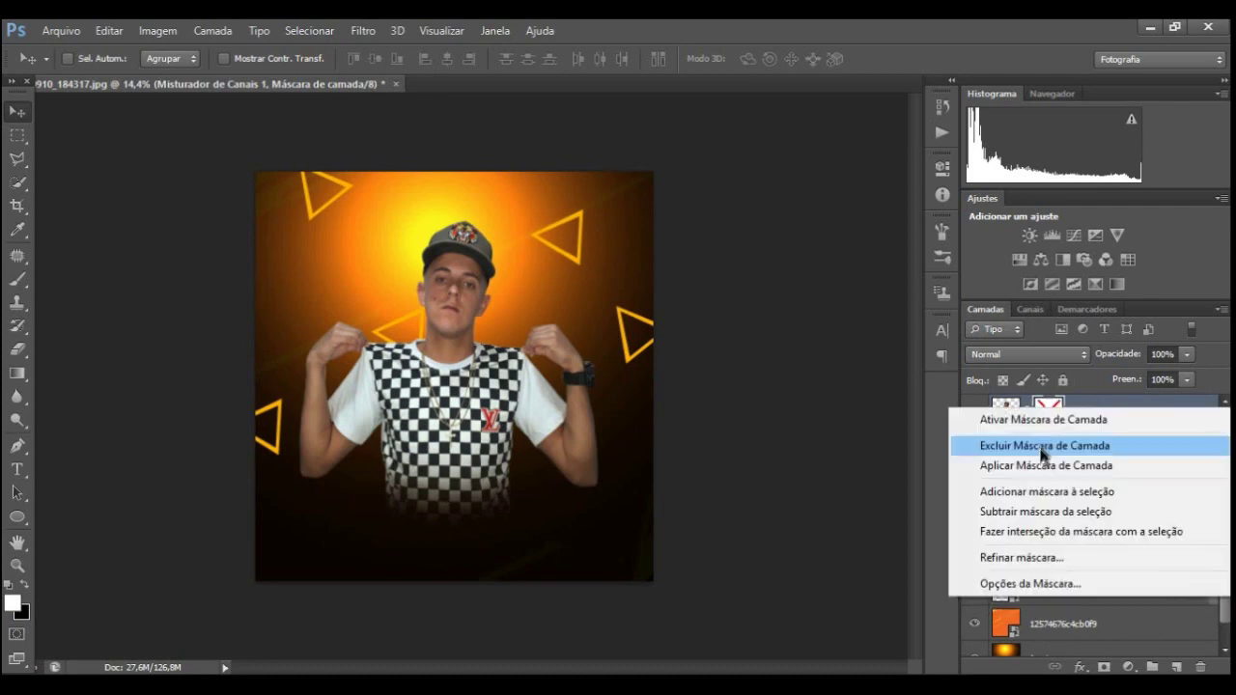
pyautogui.click(1038, 441)
pyautogui.click(1079, 667)
pyautogui.click(1075, 652)
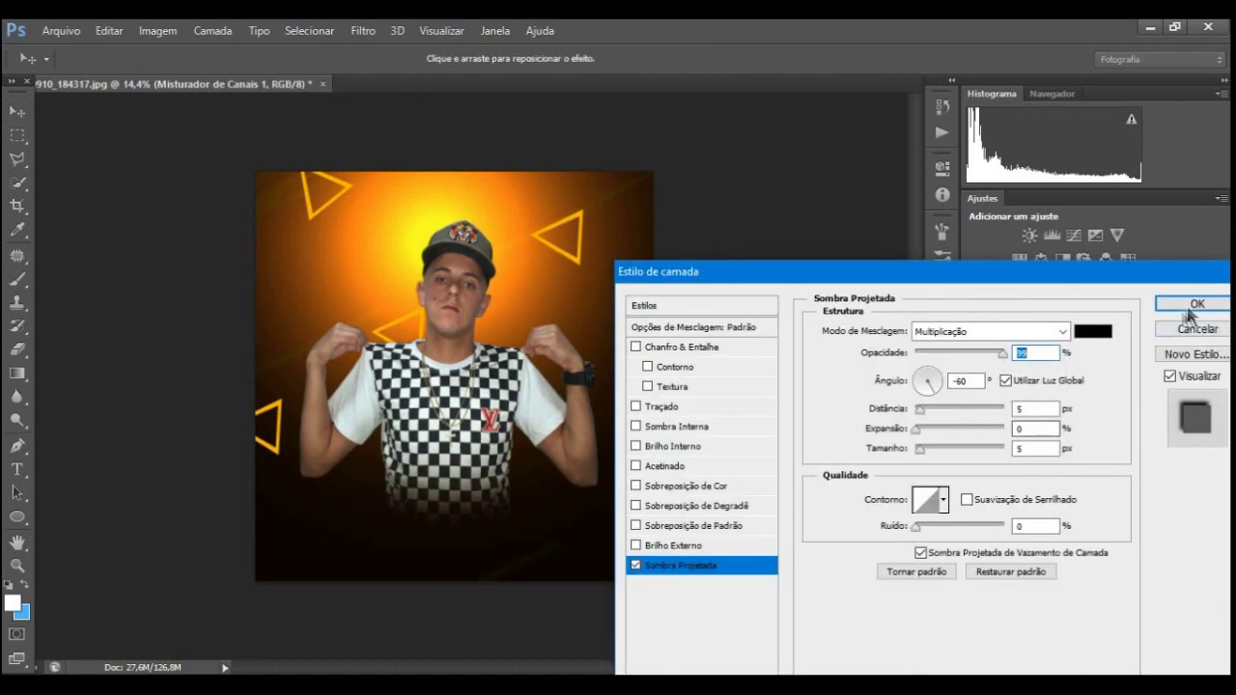
pyautogui.click(1190, 305)
pyautogui.click(1211, 412)
# Link the five triangle layers and rasterize their layer style.
pyautogui.click(1107, 461)
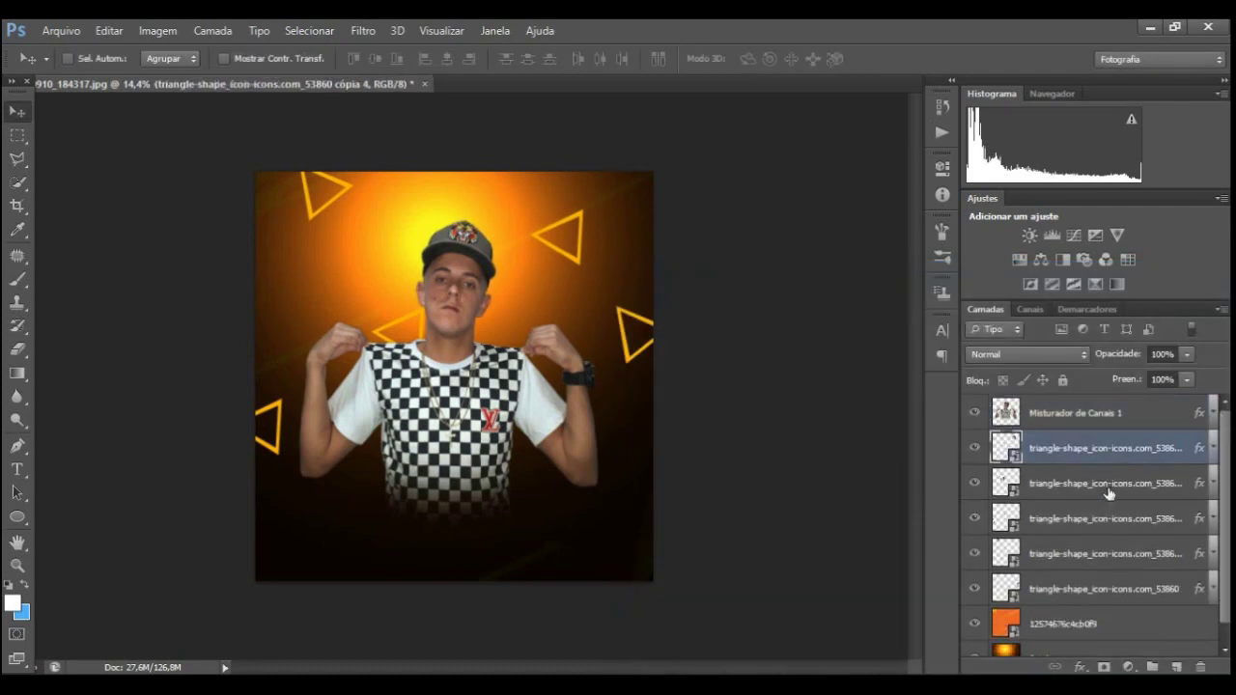
pyautogui.keyDown('shift'); pyautogui.click(1107, 588); pyautogui.keyUp('shift')
pyautogui.rightClick(1077, 588)
pyautogui.click(685, 374)
pyautogui.rightClick(1092, 521)
pyautogui.press('Escape')
pyautogui.rightClick(1034, 441)
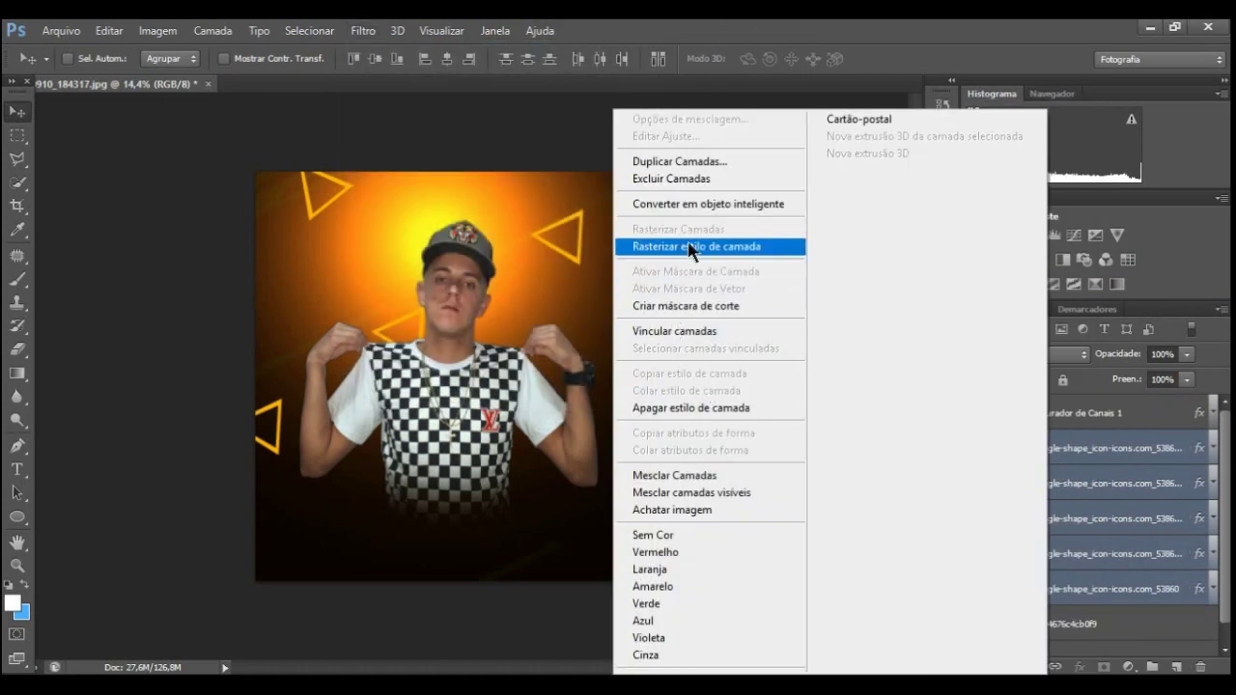
pyautogui.click(689, 247)
pyautogui.click(1084, 518)
# Merge the five triangle layers and soften them with a Gaussian Blur of about 89.2 px.
pyautogui.rightClick(1089, 480)
pyautogui.click(714, 475)
pyautogui.click(363, 29)
pyautogui.click(676, 396)
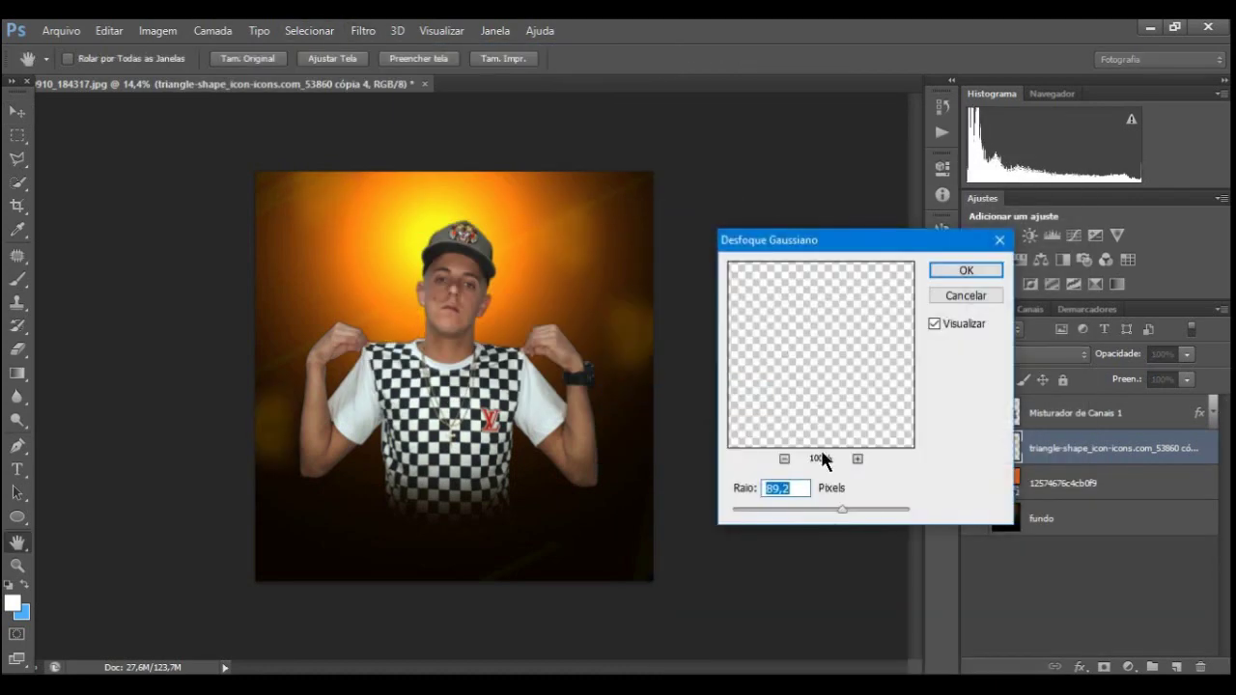
pyautogui.press('Return')
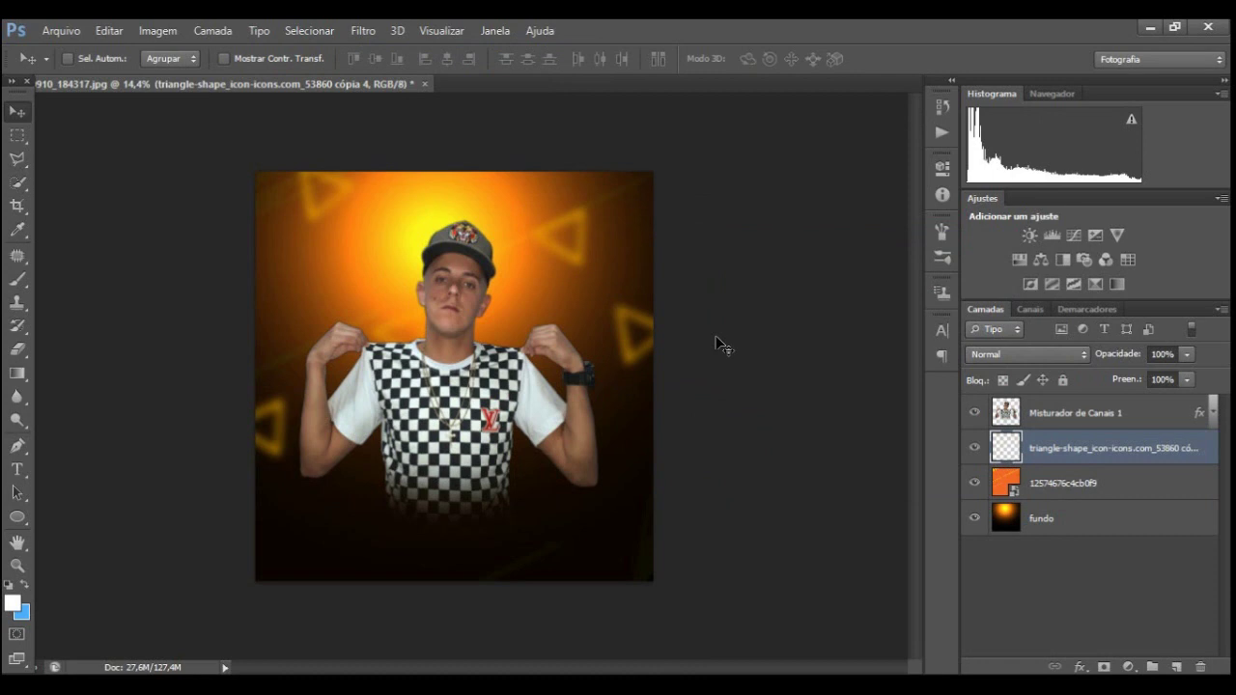
# Type AGUARDEM on the lower canvas, enlarging it and tilting it about -4°.
pyautogui.click(349, 500)
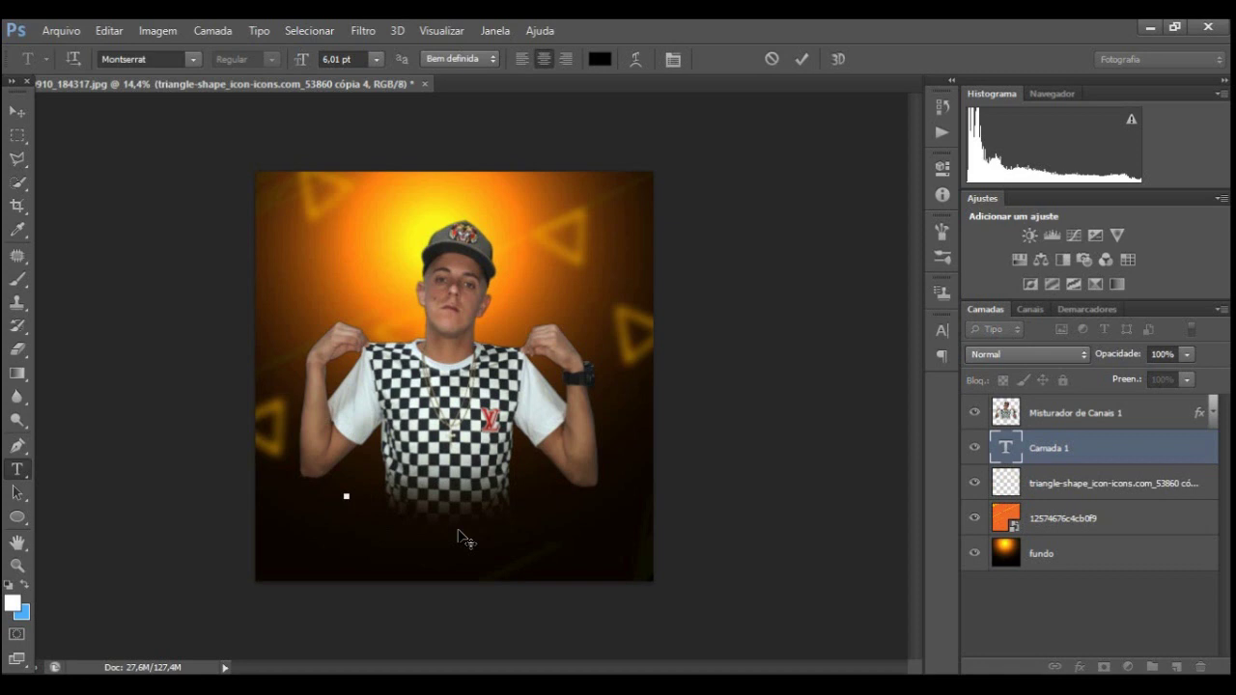
pyautogui.click(17, 112)
pyautogui.hotkey('ctrl', 'shift', ']')
pyautogui.hotkey('ctrl', 't')
pyautogui.moveTo(598, 376); pyautogui.dragTo(531, 473)
pyautogui.moveTo(433, 497); pyautogui.dragTo(434, 468)
pyautogui.moveTo(565, 425); pyautogui.dragTo(560, 439)
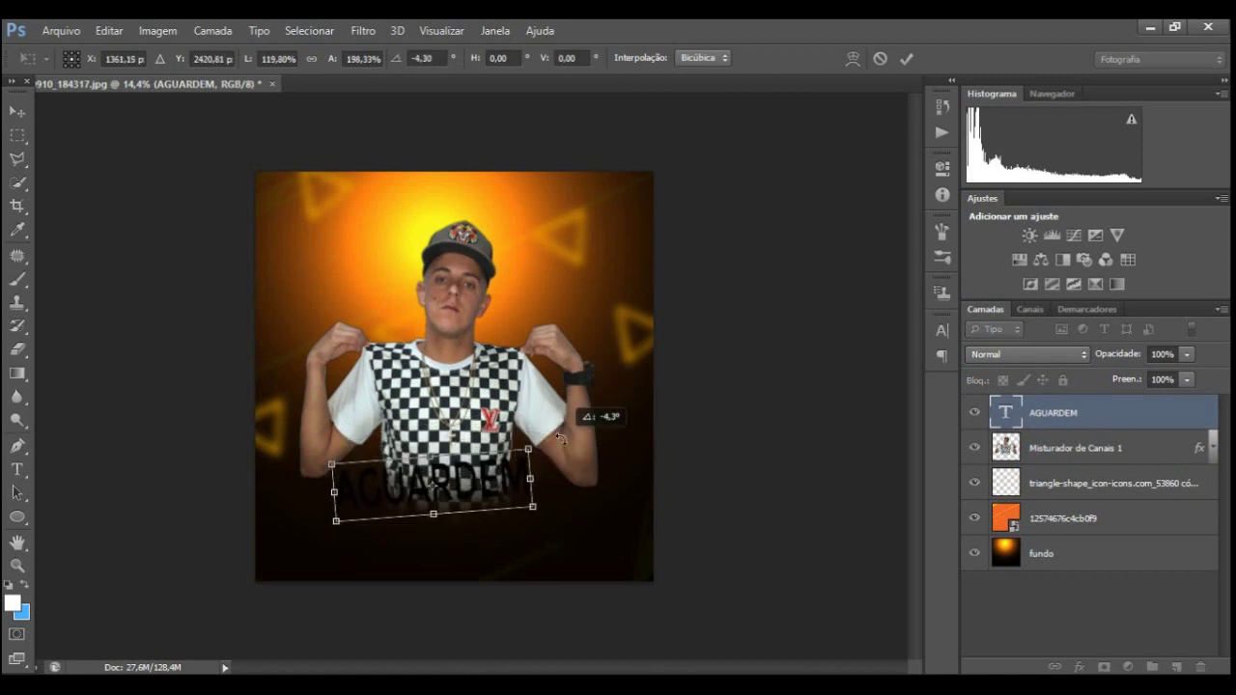
pyautogui.click(906, 58)
# Make the AGUARDEM text white.
pyautogui.click(17, 469)
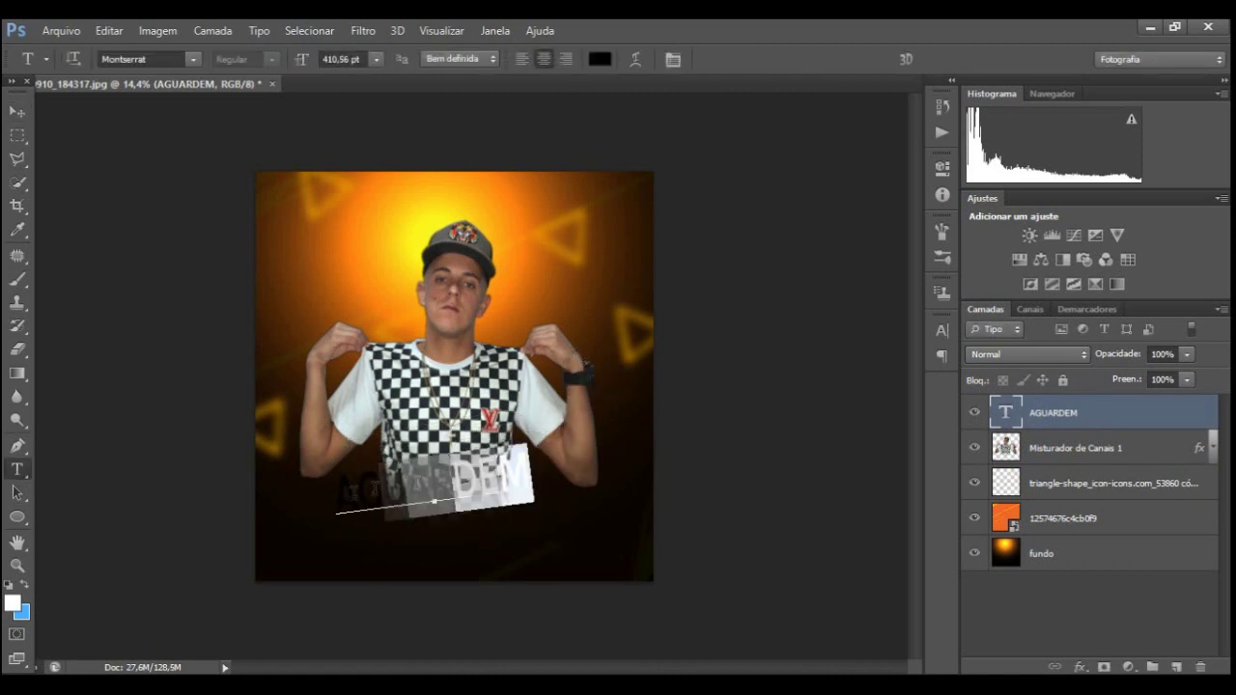
pyautogui.click(599, 58)
pyautogui.click(831, 268)
pyautogui.click(1211, 255)
# Set the title font to Lobster 1.4 after trying MV Boli and Black Rose.
pyautogui.click(194, 59)
pyautogui.click(135, 129)
pyautogui.click(173, 56)
pyautogui.scroll(10, 311, 203)
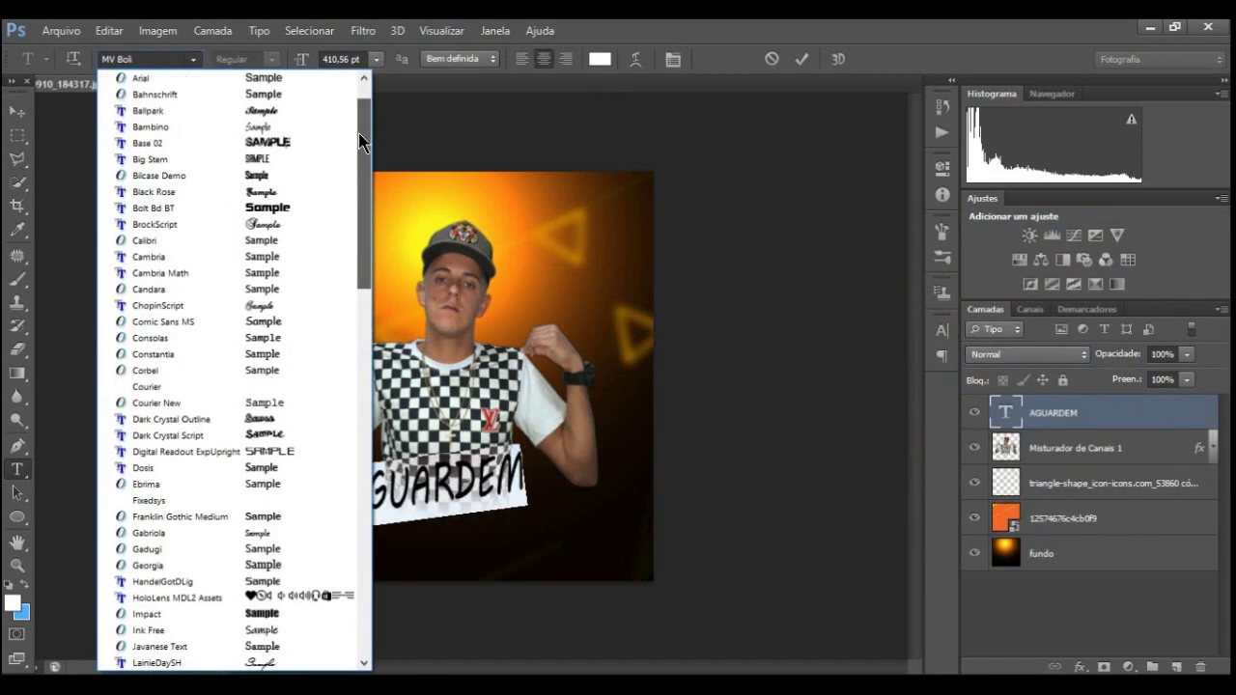
pyautogui.click(309, 203)
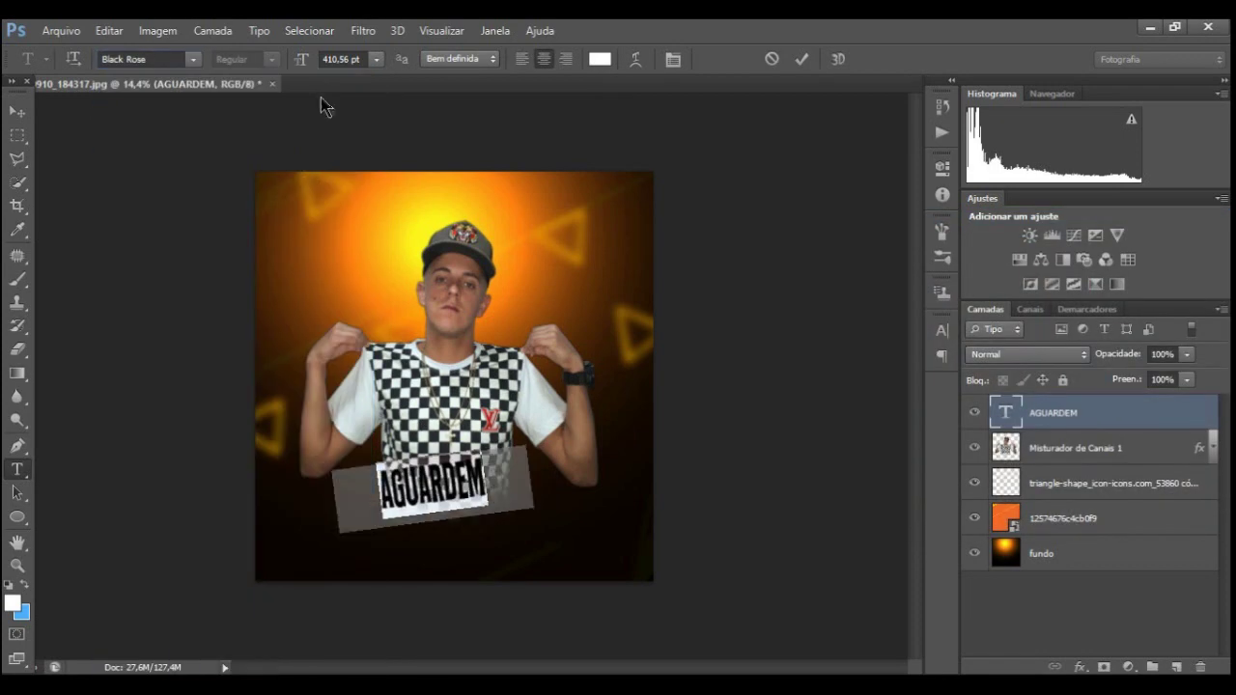
pyautogui.click(193, 59)
pyautogui.scroll(-5, 299, 505)
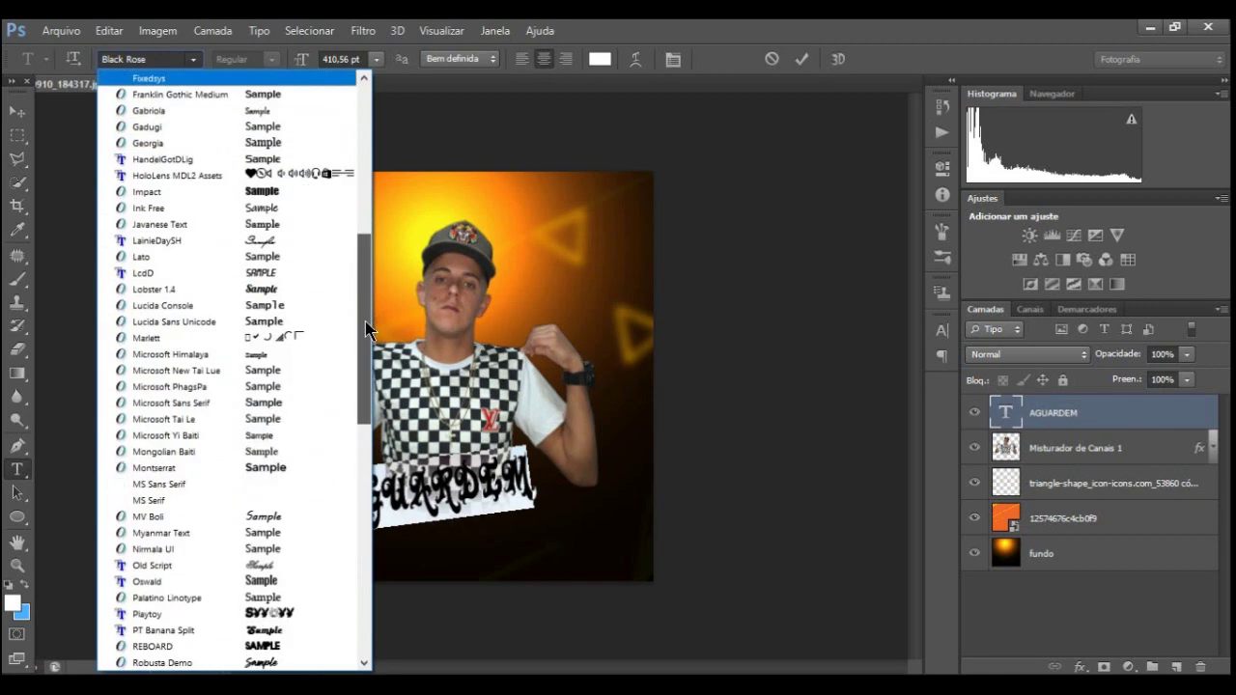
pyautogui.click(289, 293)
pyautogui.hotkey('ctrl', 'Return')
# Enlarge, slightly tilt and reposition the AGUARDEM title near the bottom.
pyautogui.press('v')
pyautogui.hotkey('ctrl', 't')
pyautogui.moveTo(515, 473)
pyautogui.mouseDown()
pyautogui.moveTo(566, 434)
pyautogui.moveTo(526, 461)
pyautogui.moveTo(539, 501)
pyautogui.mouseUp()
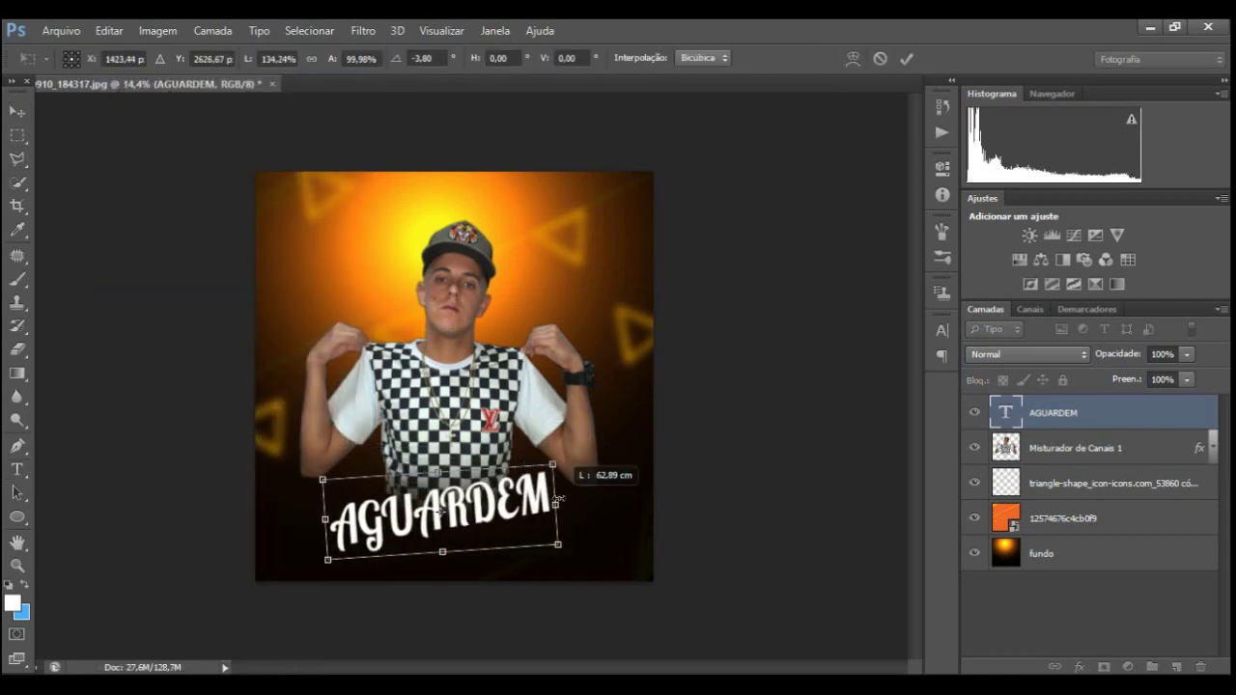
pyautogui.press('Return')
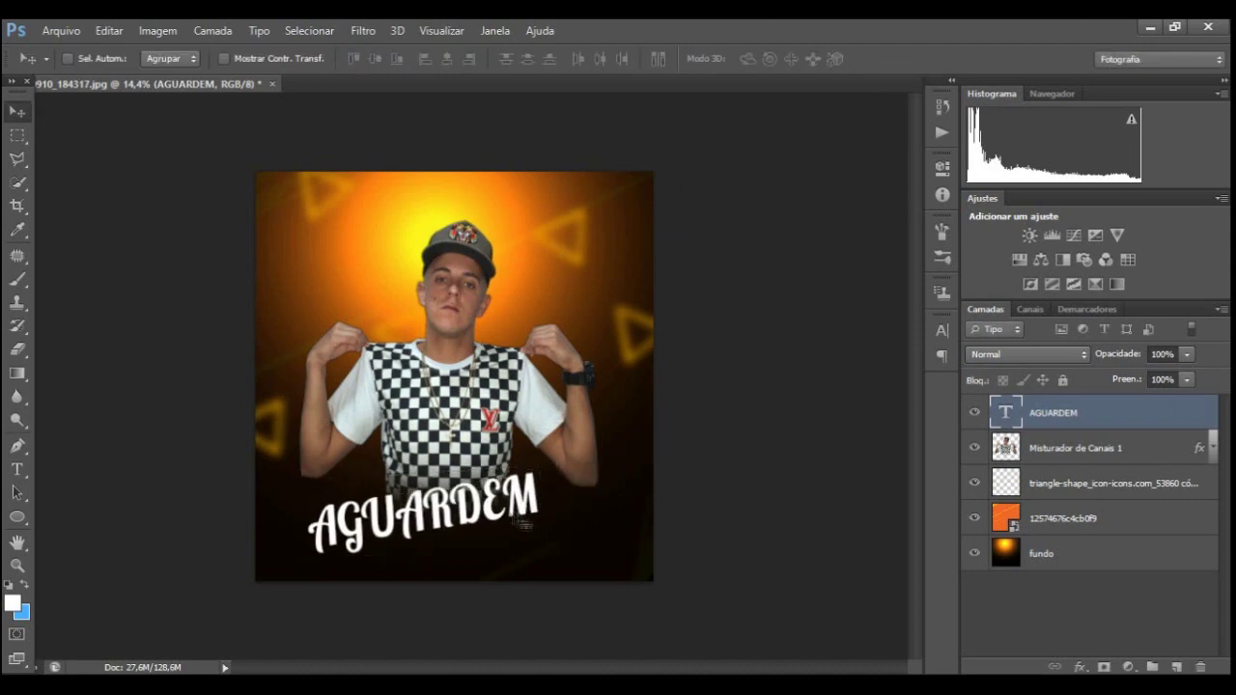
pyautogui.moveTo(483, 493); pyautogui.dragTo(497, 505)
# Give AGUARDEM an orange Color Overlay sampled from the image.
pyautogui.click(1083, 666)
pyautogui.click(1023, 560)
pyautogui.click(956, 328)
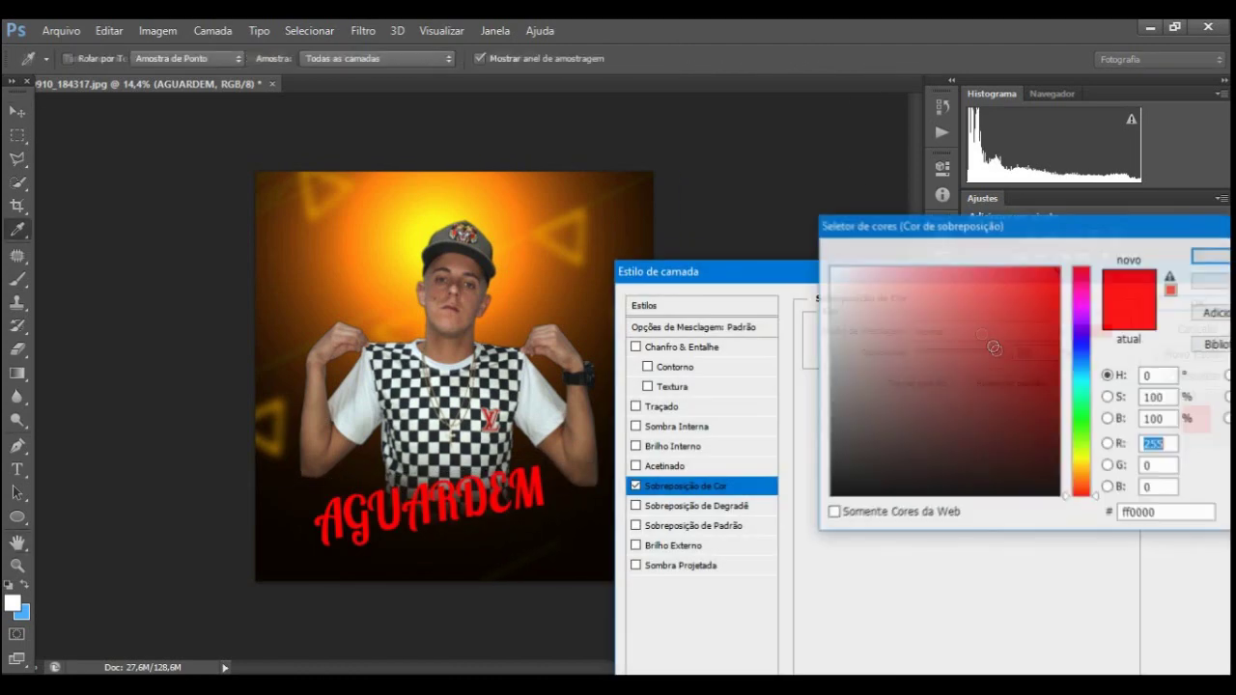
pyautogui.click(477, 202)
pyautogui.moveTo(477, 202); pyautogui.dragTo(506, 211)
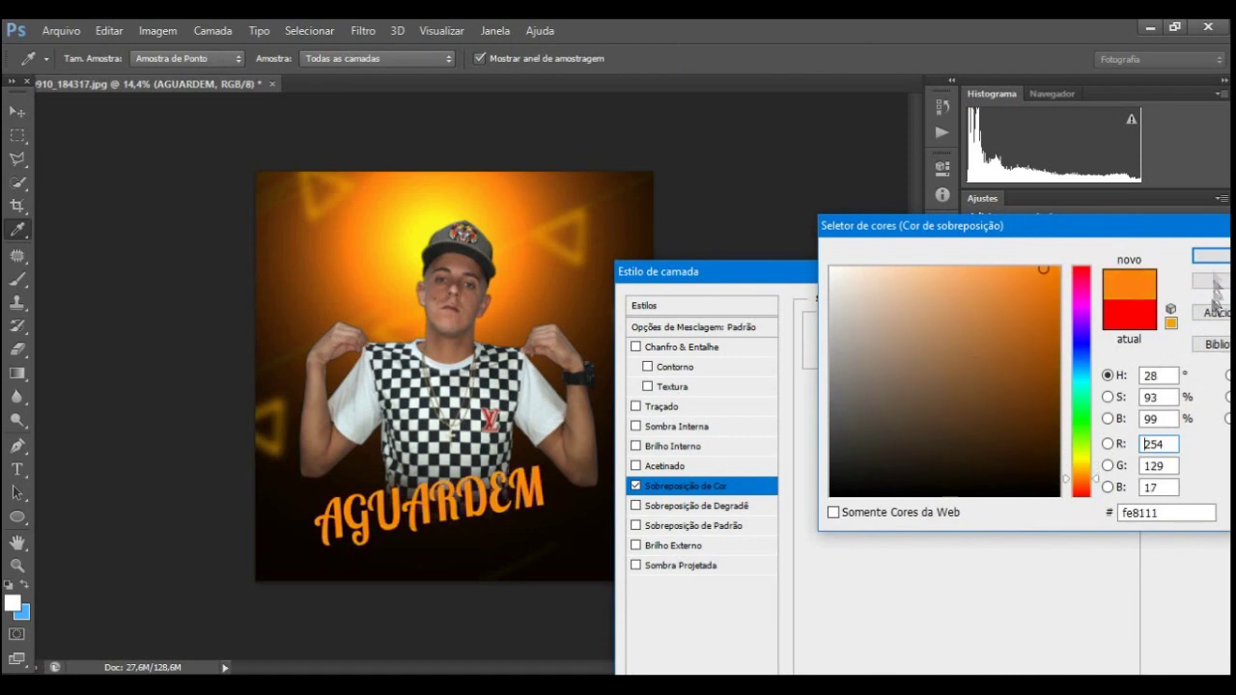
pyautogui.click(1211, 256)
pyautogui.click(1120, 307)
# Duplicate AGUARDEM, merge the stacked copies into one layer and add a Drop Shadow.
pyautogui.hotkey('ctrl', 'j')
pyautogui.hotkey('ctrl', 'j')
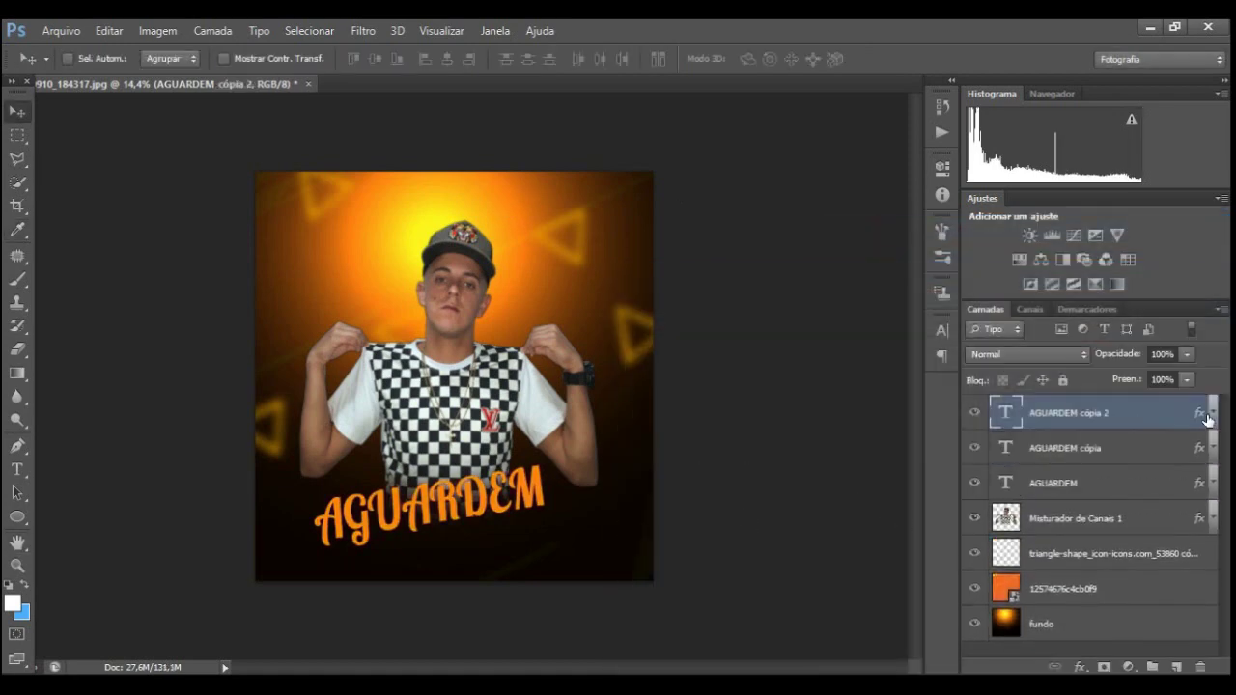
pyautogui.hotkey('ctrl', 'j')
pyautogui.hotkey('ctrl', 'j')
pyautogui.hotkey('ctrl', 'j')
pyautogui.keyDown('shift'); pyautogui.click(1062, 584); pyautogui.keyUp('shift')
pyautogui.rightClick(1091, 474)
pyautogui.rightClick(1091, 474)
pyautogui.click(753, 475)
pyautogui.click(1079, 667)
pyautogui.click(1032, 652)
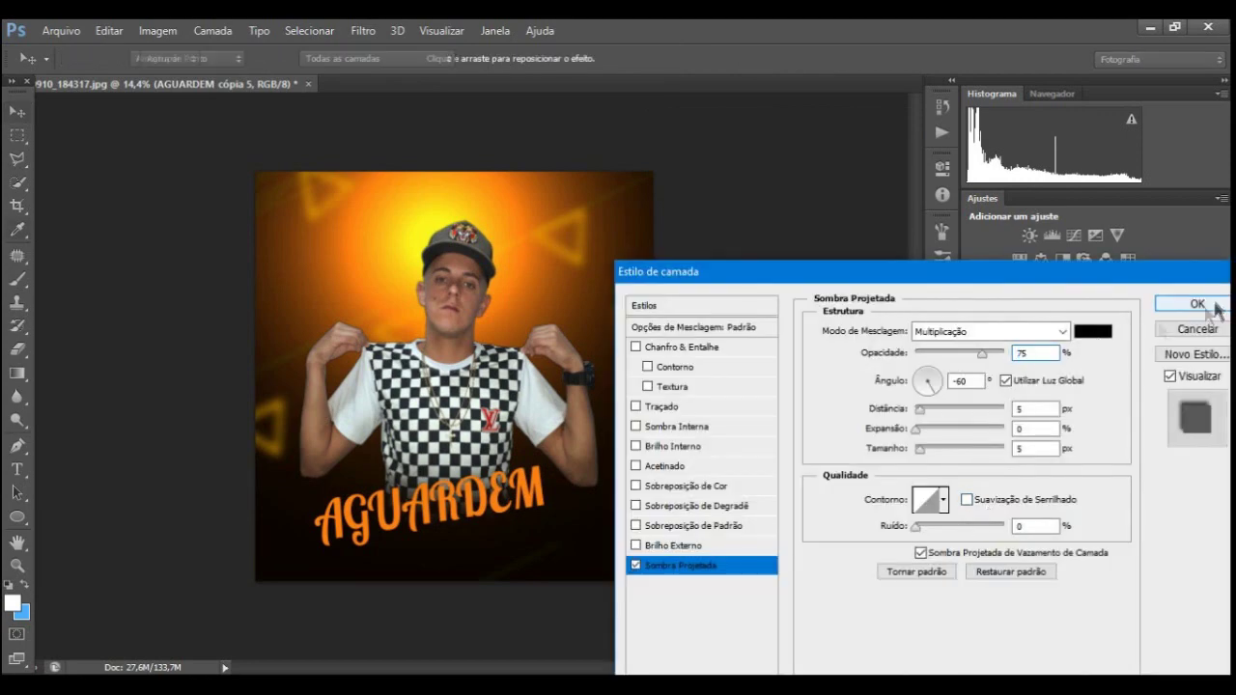
pyautogui.click(1195, 303)
# Type MUSICA NOVA below the title and set its font.
pyautogui.press('t')
pyautogui.click(430, 434)
pyautogui.write('VA')
pyautogui.click(145, 59)
pyautogui.click(242, 193)
pyautogui.hotkey('ctrl', 'Return')
pyautogui.press('v')
# Tilt MUSICA NOVA to match AGUARDEM and narrow it horizontally.
pyautogui.hotkey('ctrl', 't')
pyautogui.moveTo(608, 521); pyautogui.dragTo(593, 507)
pyautogui.scroll(2, 507, 541)
pyautogui.scroll(-2, 507, 540)
pyautogui.moveTo(683, 483)
pyautogui.mouseDown()
pyautogui.moveTo(616, 495)
pyautogui.moveTo(635, 473)
pyautogui.mouseUp()
pyautogui.press('Return')
pyautogui.scroll(-3, 711, 402)
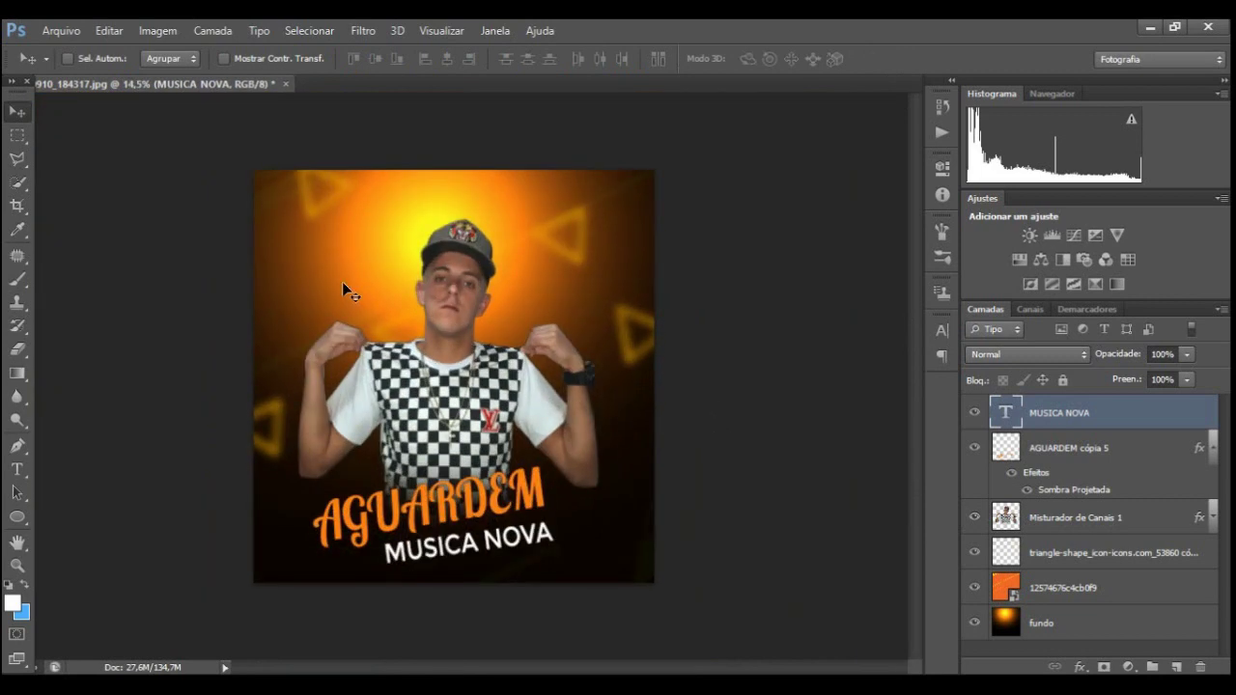
# Give the blurred triangle layer a yellow f6fe11 Color Overlay.
pyautogui.click(1091, 517)
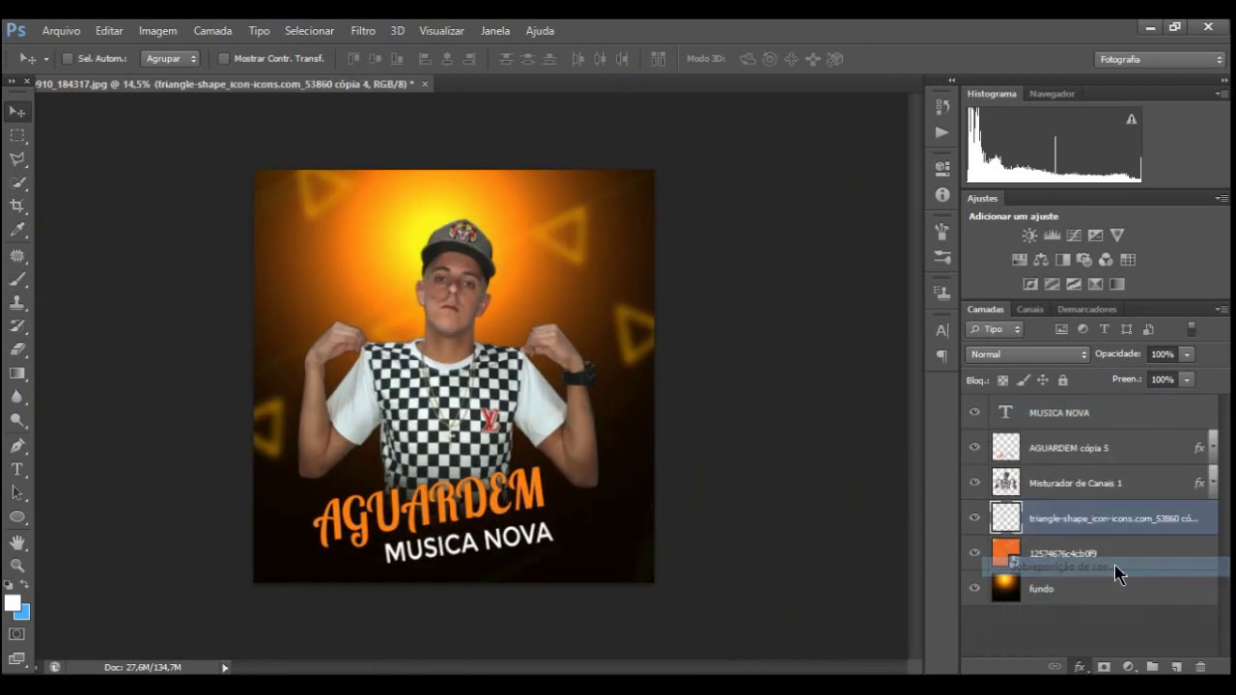
pyautogui.click(1114, 565)
pyautogui.click(1093, 331)
pyautogui.moveTo(1080, 473)
pyautogui.mouseDown()
pyautogui.moveTo(1082, 393)
pyautogui.moveTo(1083, 473)
pyautogui.mouseUp()
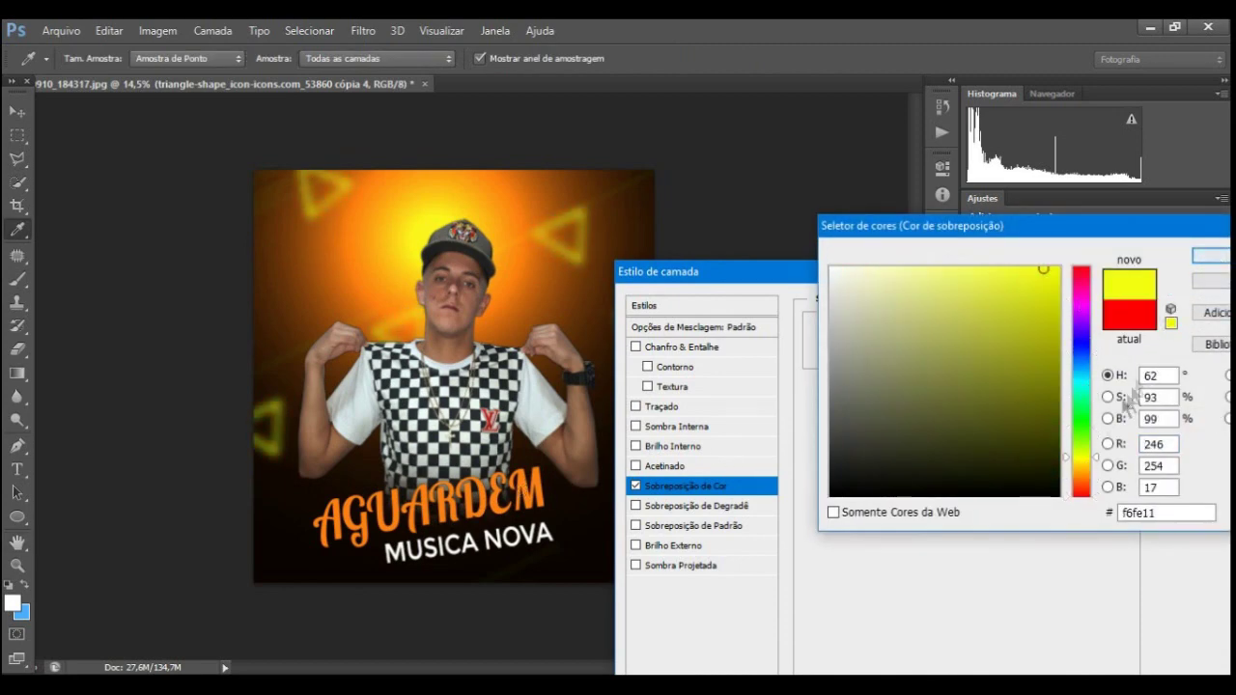
pyautogui.click(1218, 262)
pyautogui.press('Return')
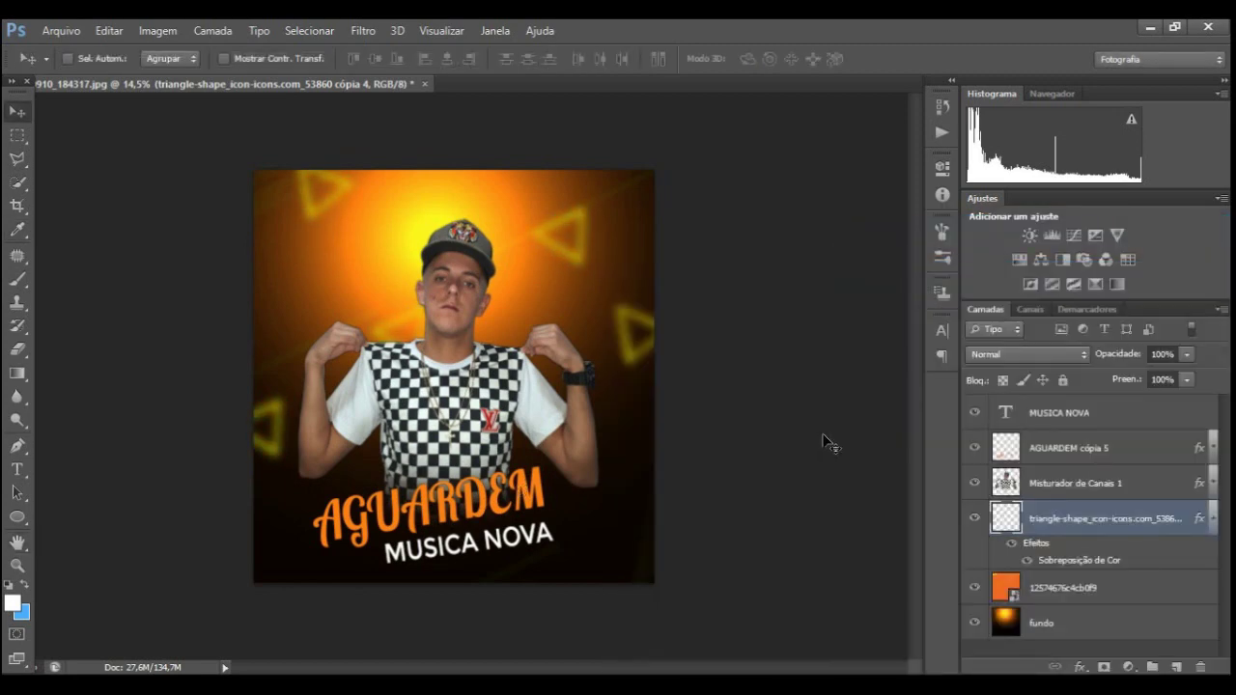
# Duplicate the orange layer, move it to the top and squash it into a thin strip.
pyautogui.rightClick(1110, 587)
pyautogui.click(753, 133)
pyautogui.press('Return')
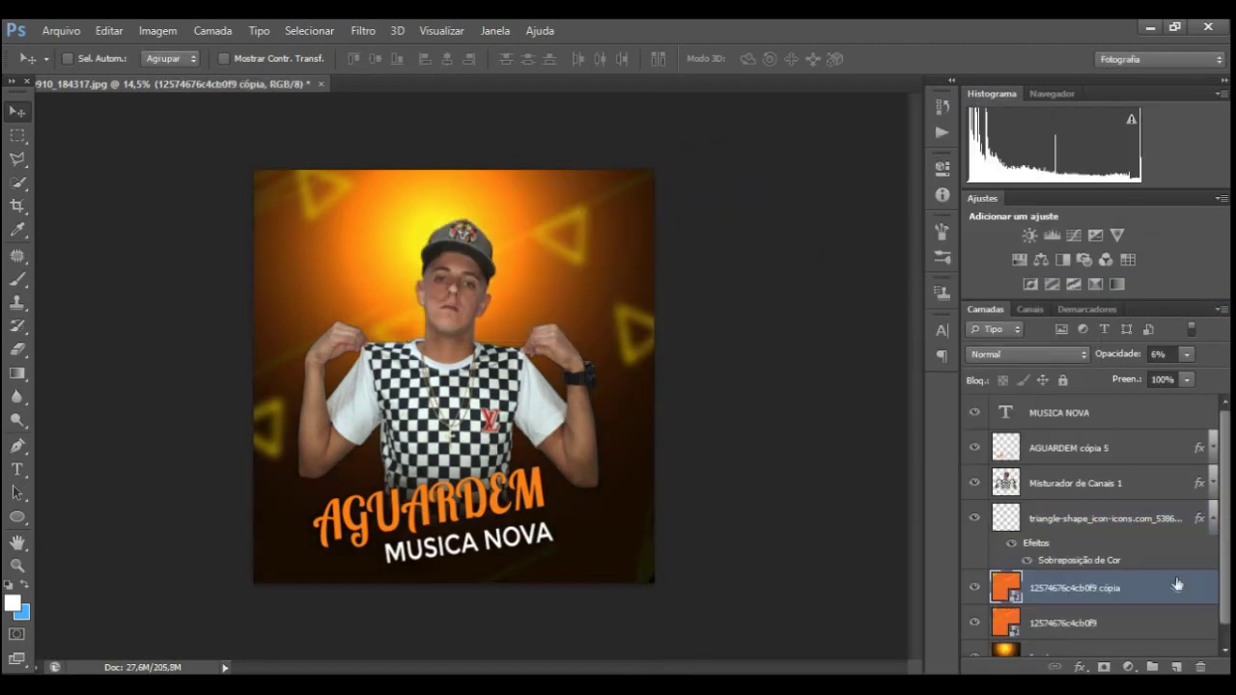
pyautogui.hotkey('ctrl', 'shift', ']')
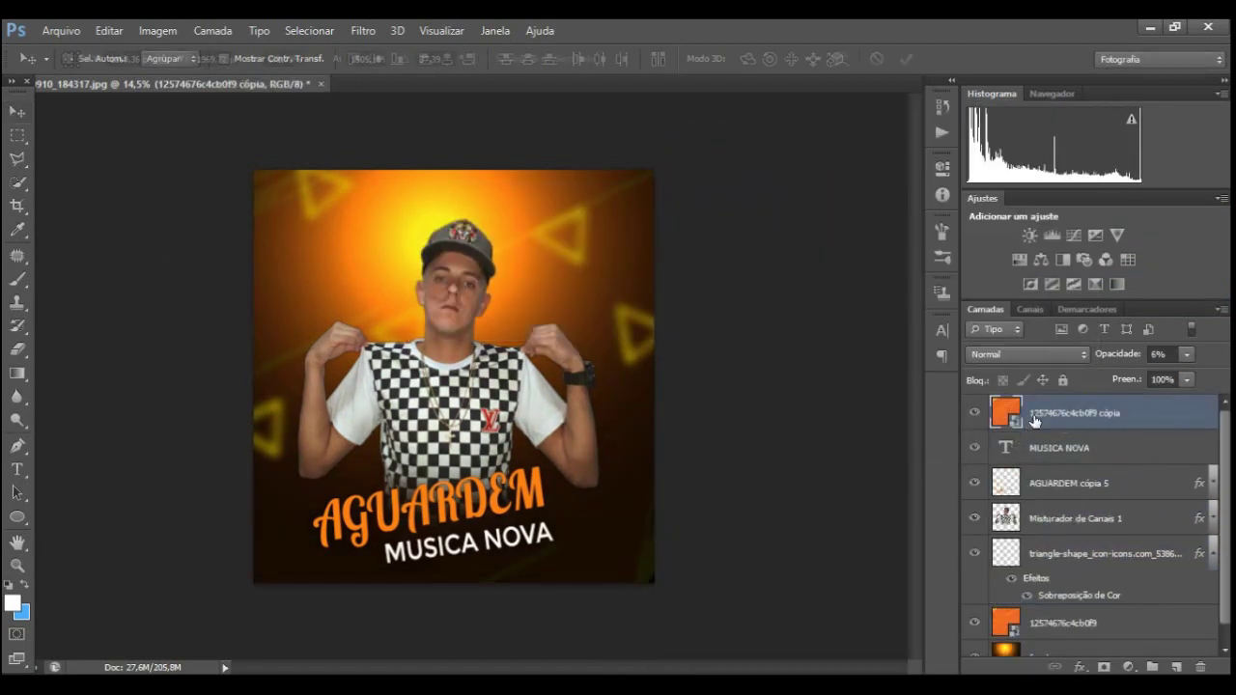
pyautogui.hotkey('ctrl', 't')
pyautogui.moveTo(801, 454); pyautogui.dragTo(809, 357)
pyautogui.moveTo(718, 396); pyautogui.dragTo(820, 318)
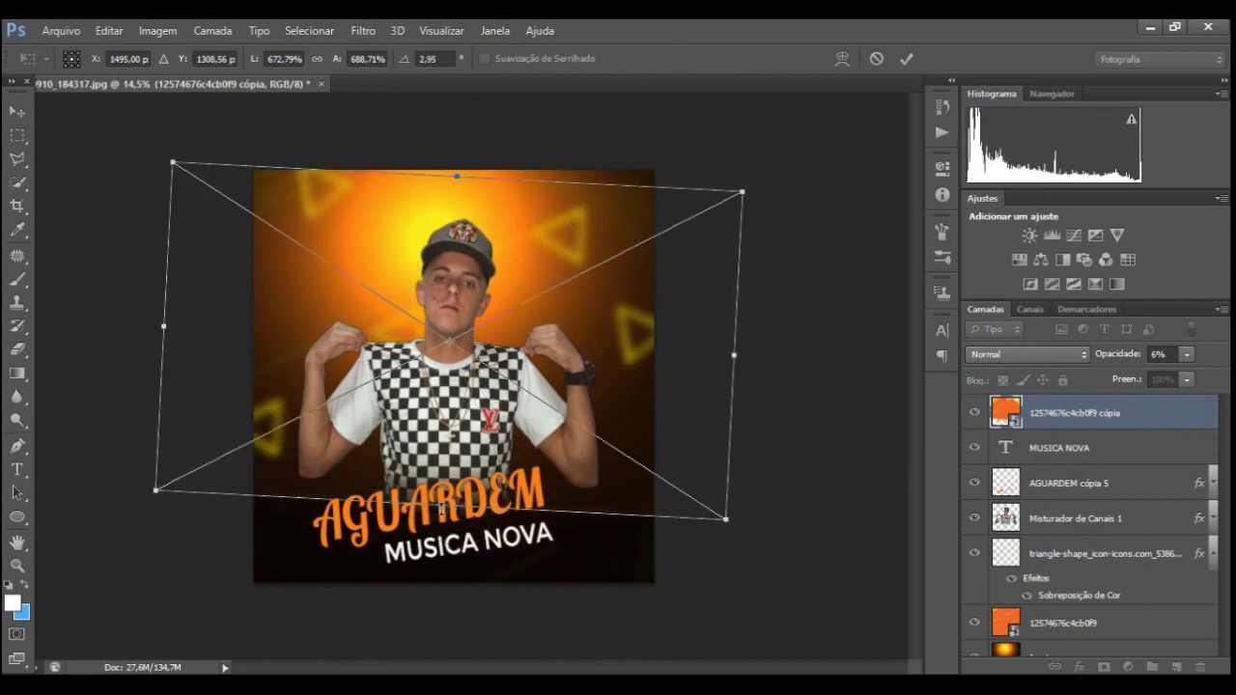
pyautogui.moveTo(455, 579); pyautogui.dragTo(455, 198)
pyautogui.moveTo(841, 277); pyautogui.dragTo(836, 261)
pyautogui.press('Return')
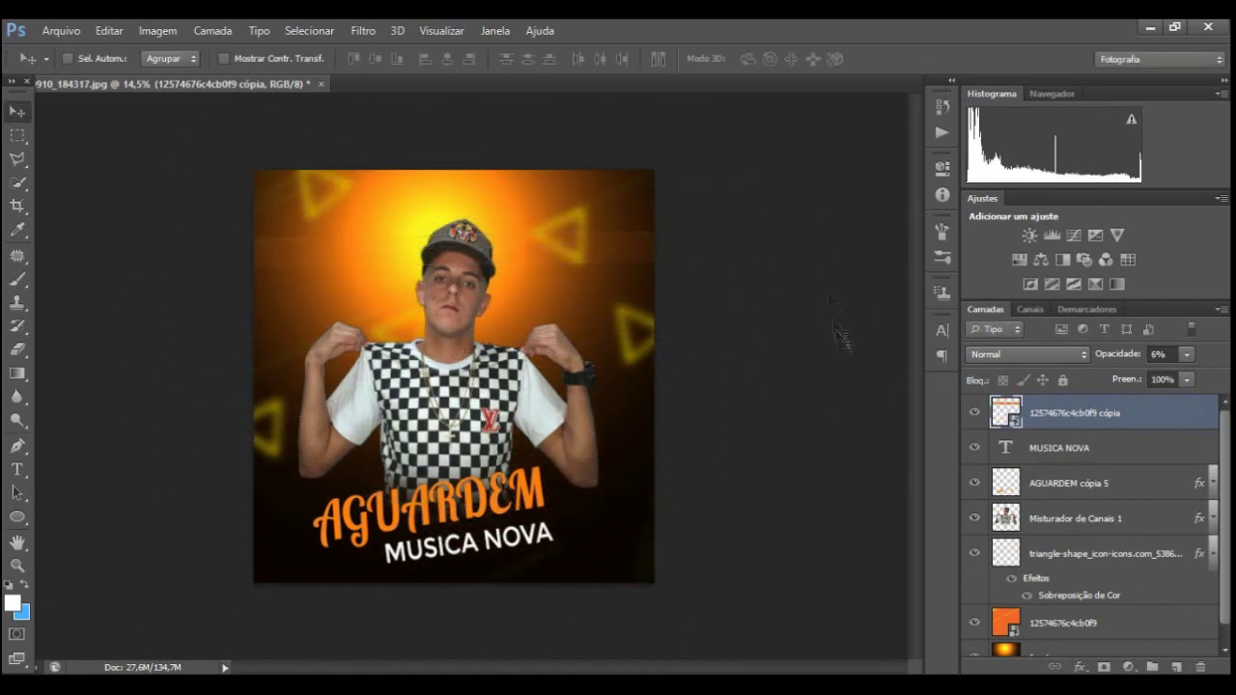
# Set the strip's opacity to 98% and stretch it into a long diagonal line.
pyautogui.moveTo(1142, 381); pyautogui.dragTo(1224, 380)
pyautogui.hotkey('ctrl', 't')
pyautogui.moveTo(676, 241); pyautogui.dragTo(559, 103)
pyautogui.moveTo(381, 272); pyautogui.dragTo(361, 281)
pyautogui.click(907, 59)
# Overlay the line with orange-brown 986409 and soften it with Gaussian Blur.
pyautogui.click(1079, 666)
pyautogui.click(1038, 576)
pyautogui.click(855, 367)
pyautogui.click(577, 236)
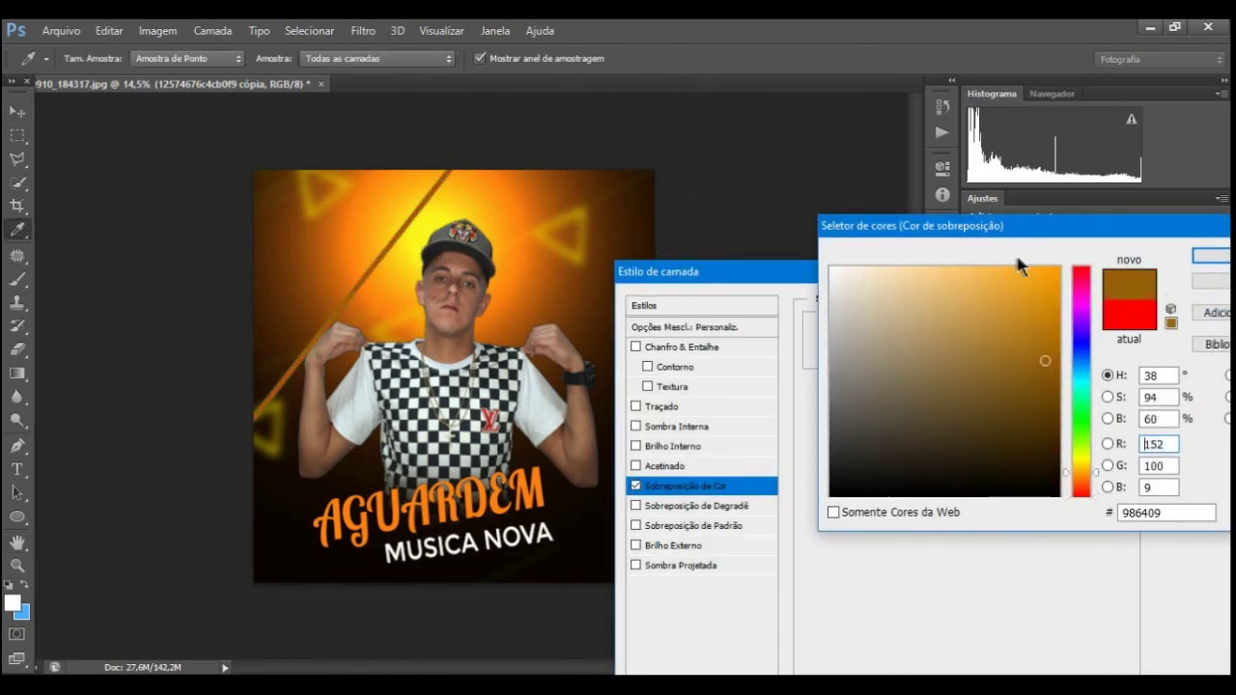
pyautogui.press('Return')
pyautogui.press('Return')
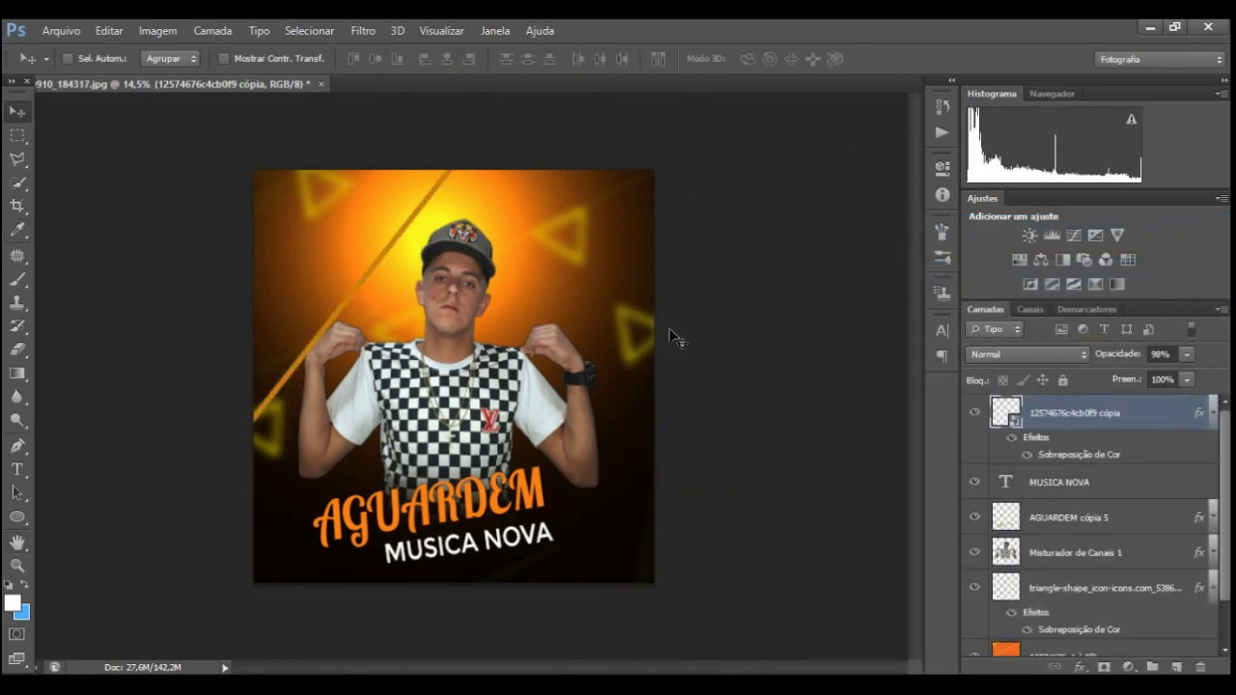
pyautogui.click(363, 30)
pyautogui.click(676, 395)
pyautogui.press('Return')
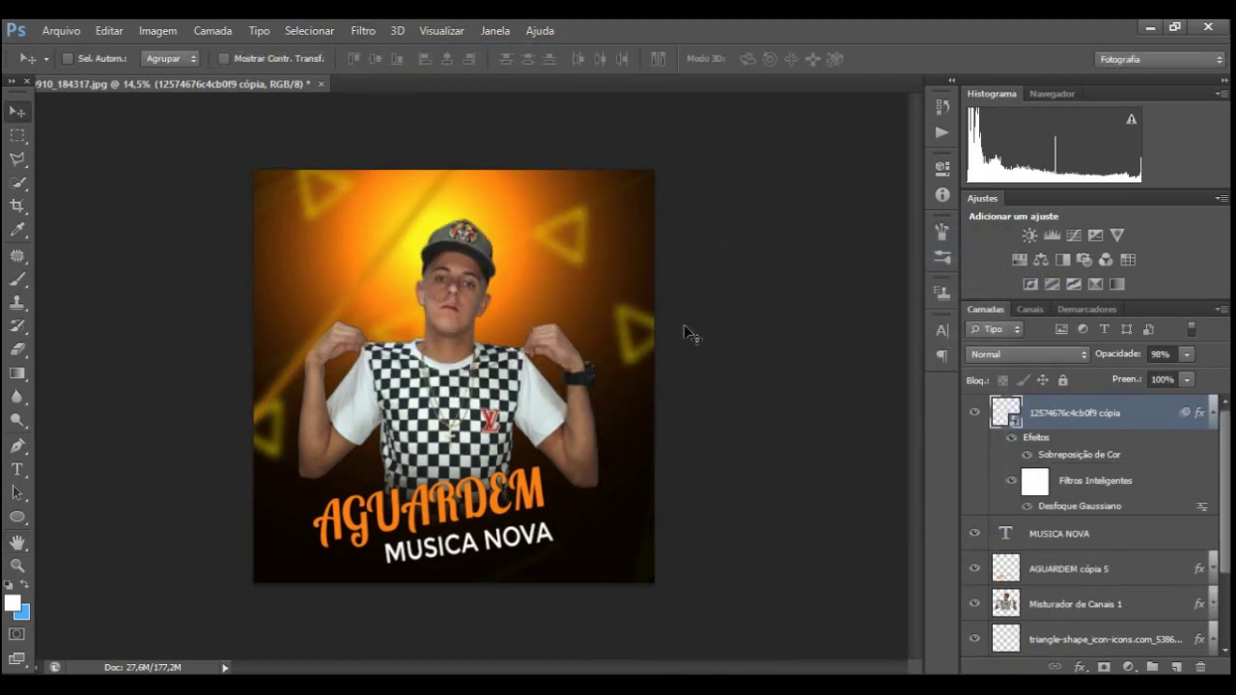
# Move the blurred streak below Misturador de Canais 1 and place a copy at the bottom-right.
pyautogui.moveTo(502, 345); pyautogui.dragTo(459, 350)
pyautogui.moveTo(1216, 410); pyautogui.dragTo(1159, 536)
pyautogui.moveTo(290, 511); pyautogui.dragTo(271, 541)
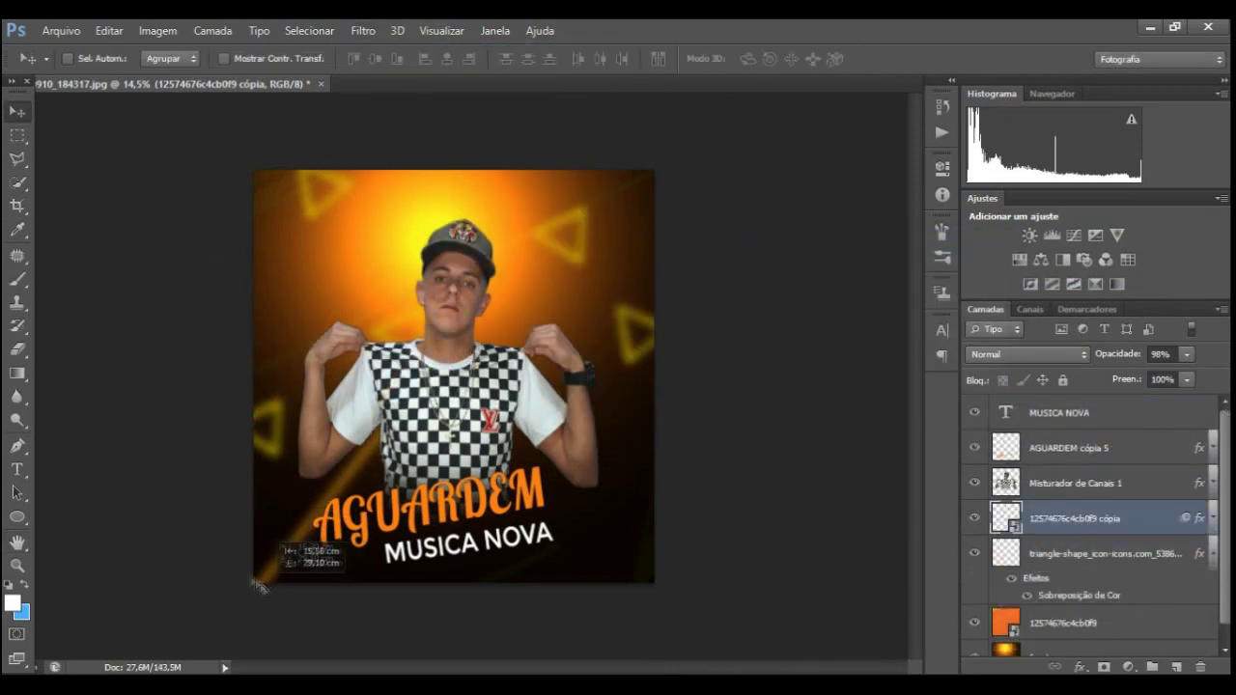
pyautogui.moveTo(368, 512); pyautogui.dragTo(579, 582)
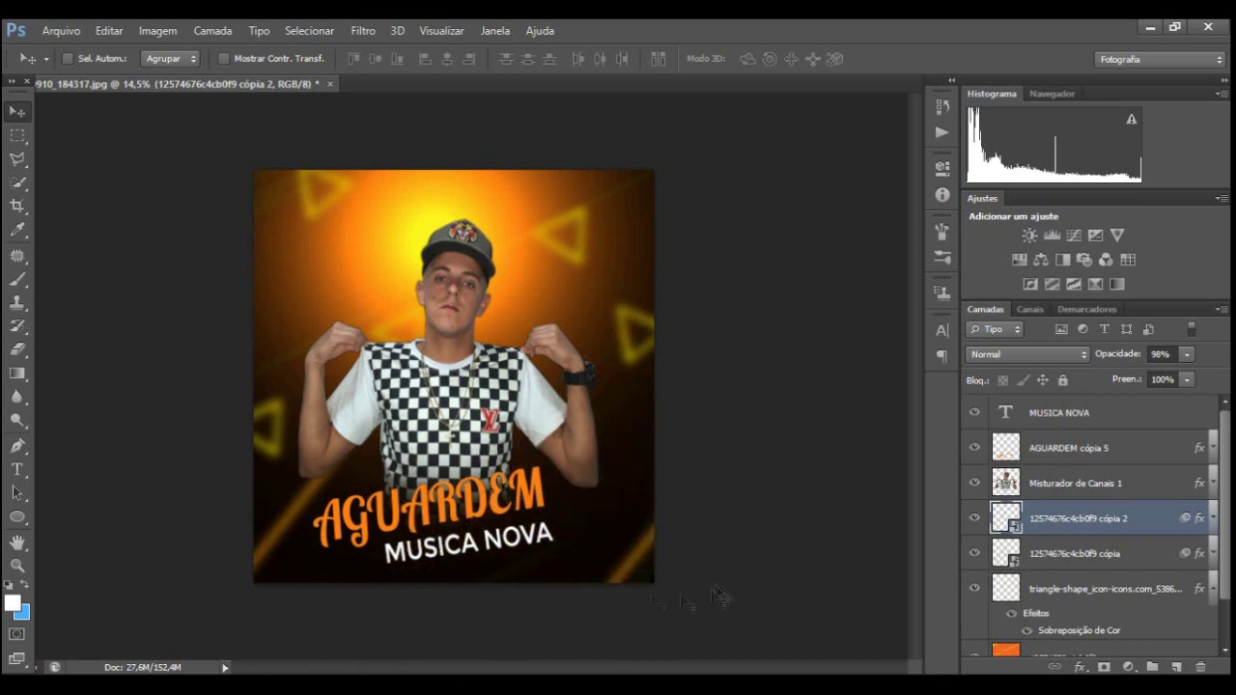
# Add another streak copy at top-left, rotated to about -137°, and reposition it toward the bottom.
pyautogui.moveTo(691, 577)
pyautogui.mouseDown()
pyautogui.moveTo(270, 194)
pyautogui.moveTo(392, 290)
pyautogui.mouseUp()
pyautogui.hotkey('ctrl', 't')
pyautogui.moveTo(676, 229)
pyautogui.mouseDown()
pyautogui.moveTo(266, 278)
pyautogui.moveTo(395, 463)
pyautogui.mouseUp()
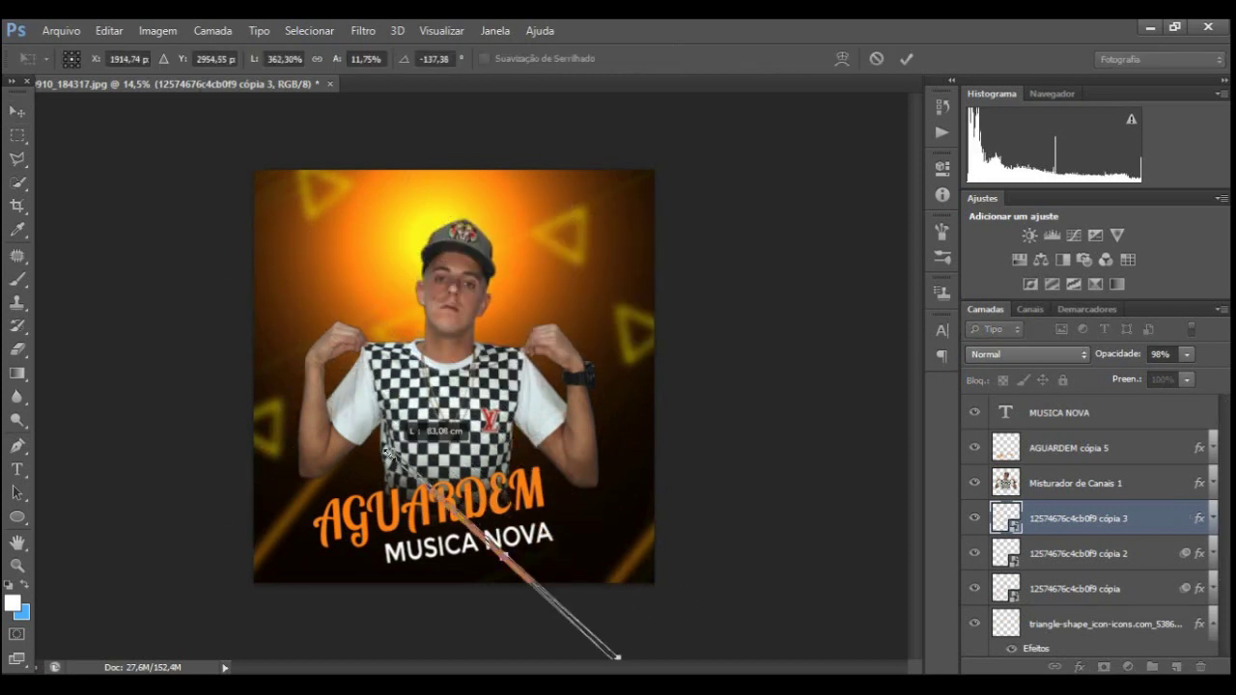
pyautogui.press('Return')
pyautogui.moveTo(637, 570); pyautogui.dragTo(540, 610)
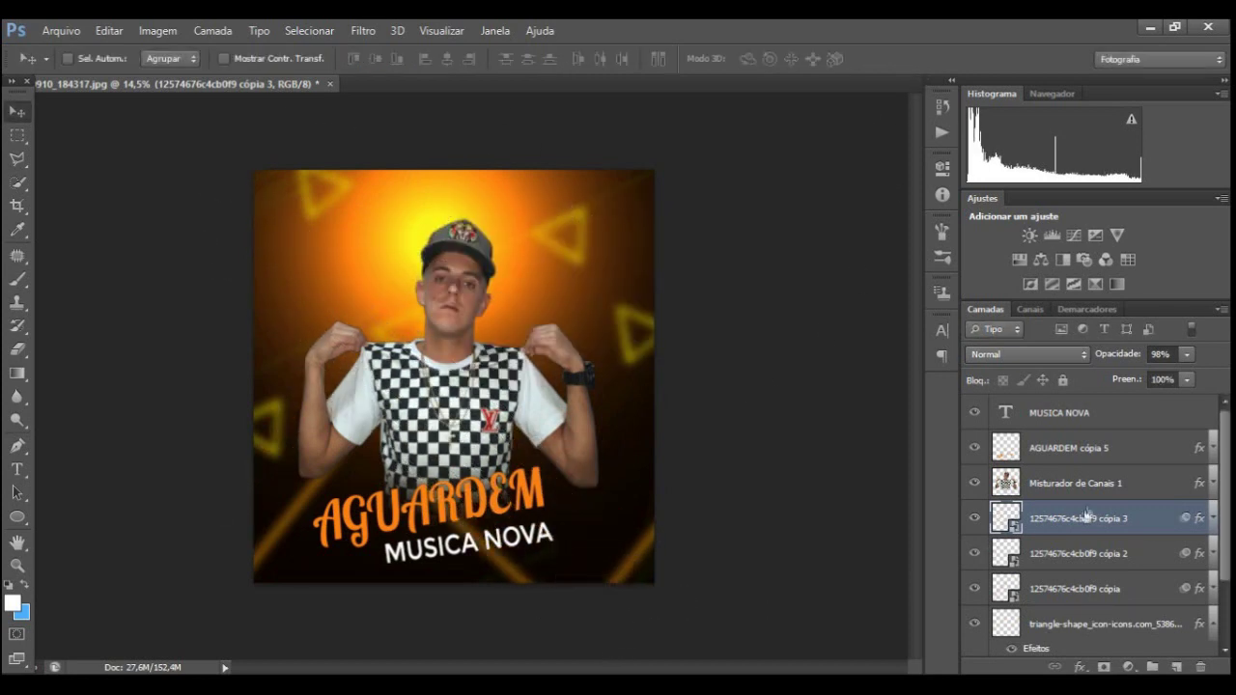
pyautogui.moveTo(1087, 515); pyautogui.dragTo(1081, 648)
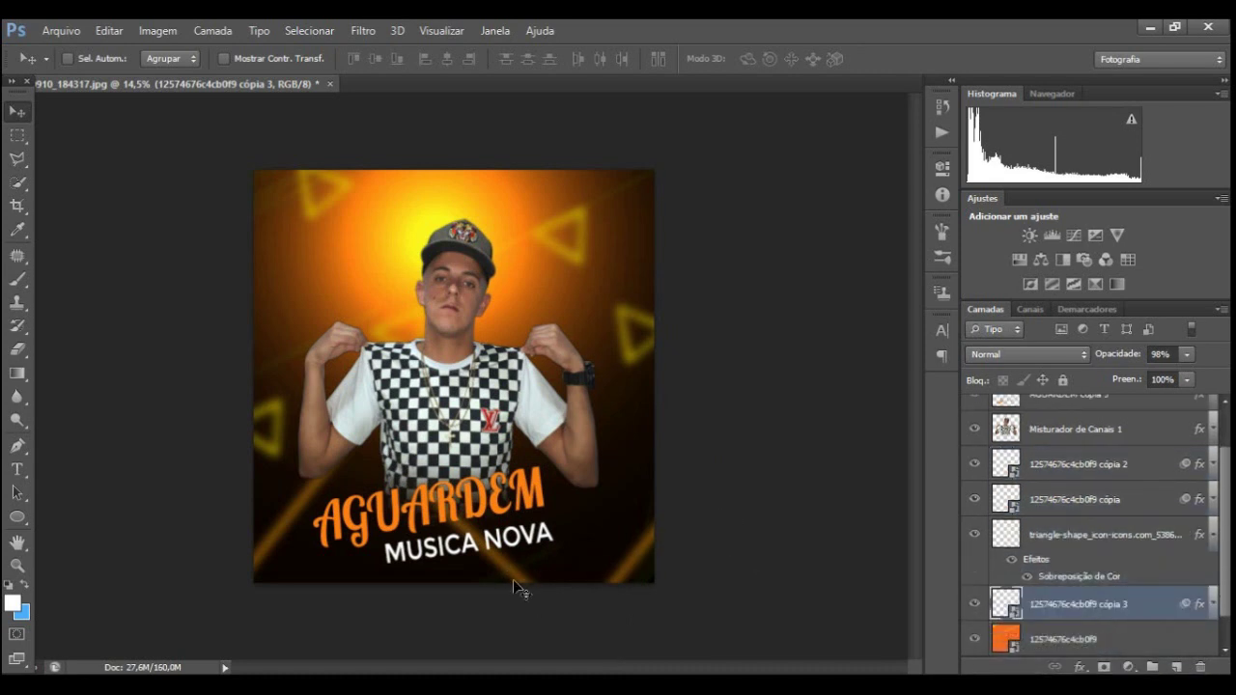
# Duplicate the streak again, dismiss the smart-filter warning, and position the copy at top-left.
pyautogui.moveTo(515, 577); pyautogui.dragTo(286, 235)
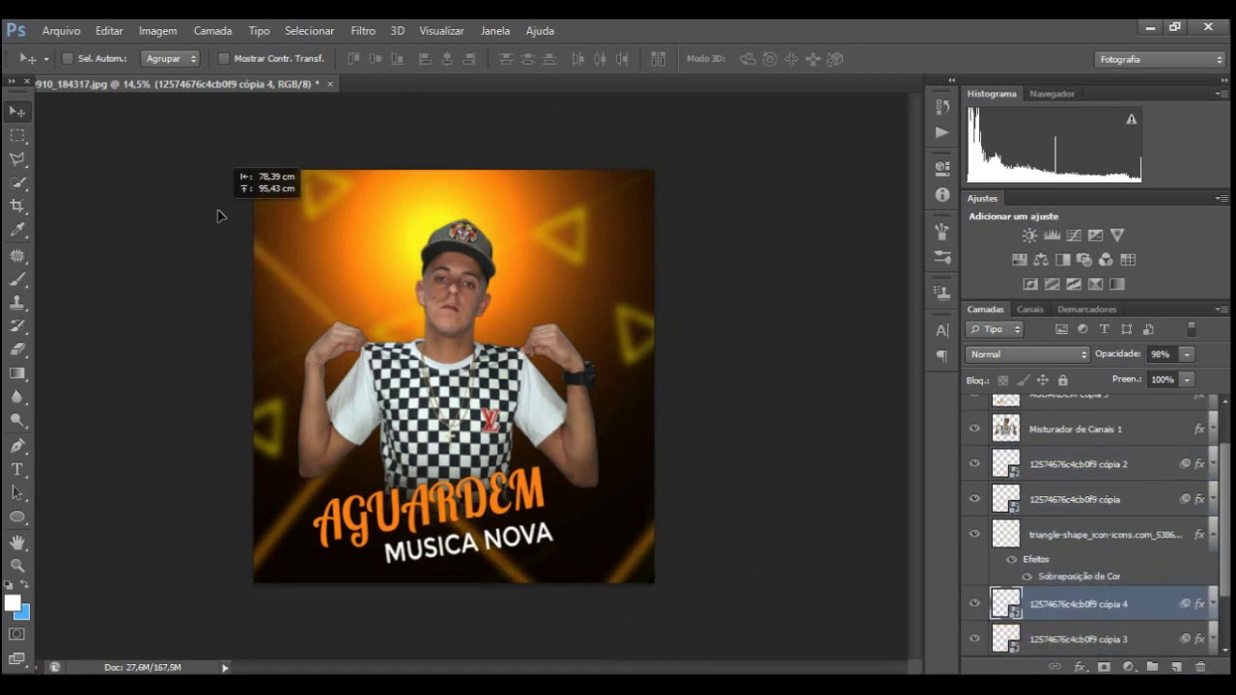
pyautogui.hotkey('ctrl', 't')
pyautogui.click(637, 305)
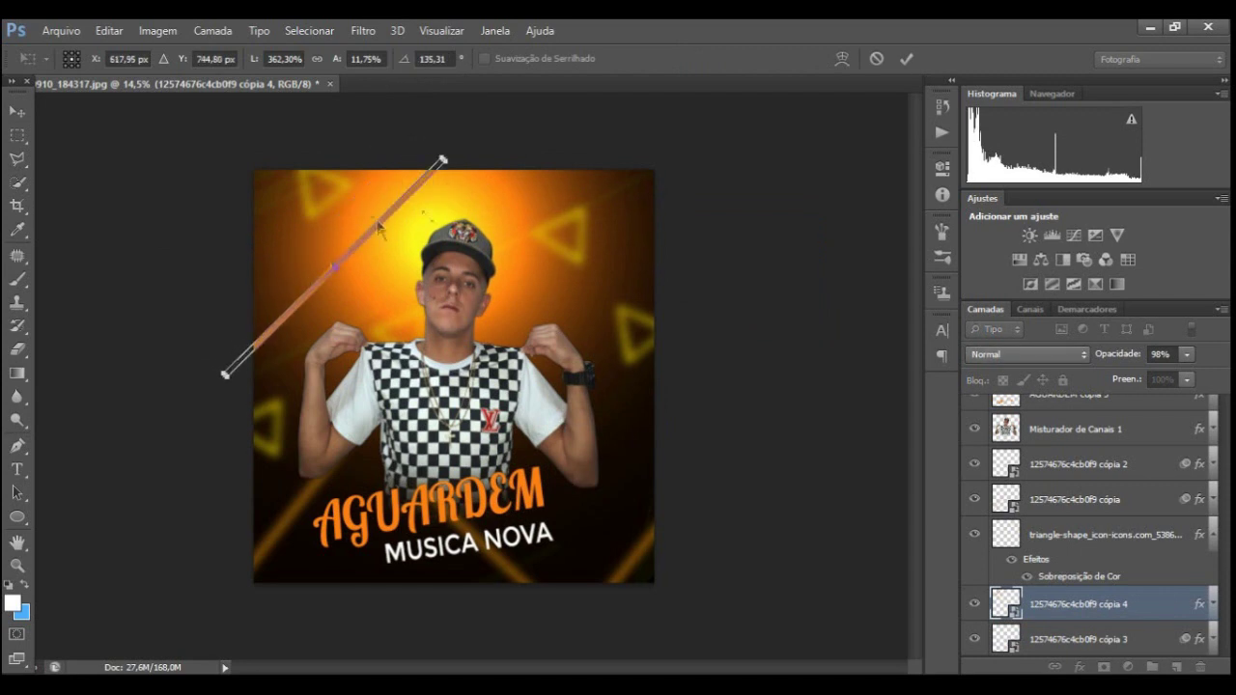
pyautogui.moveTo(794, 362); pyautogui.dragTo(520, 192)
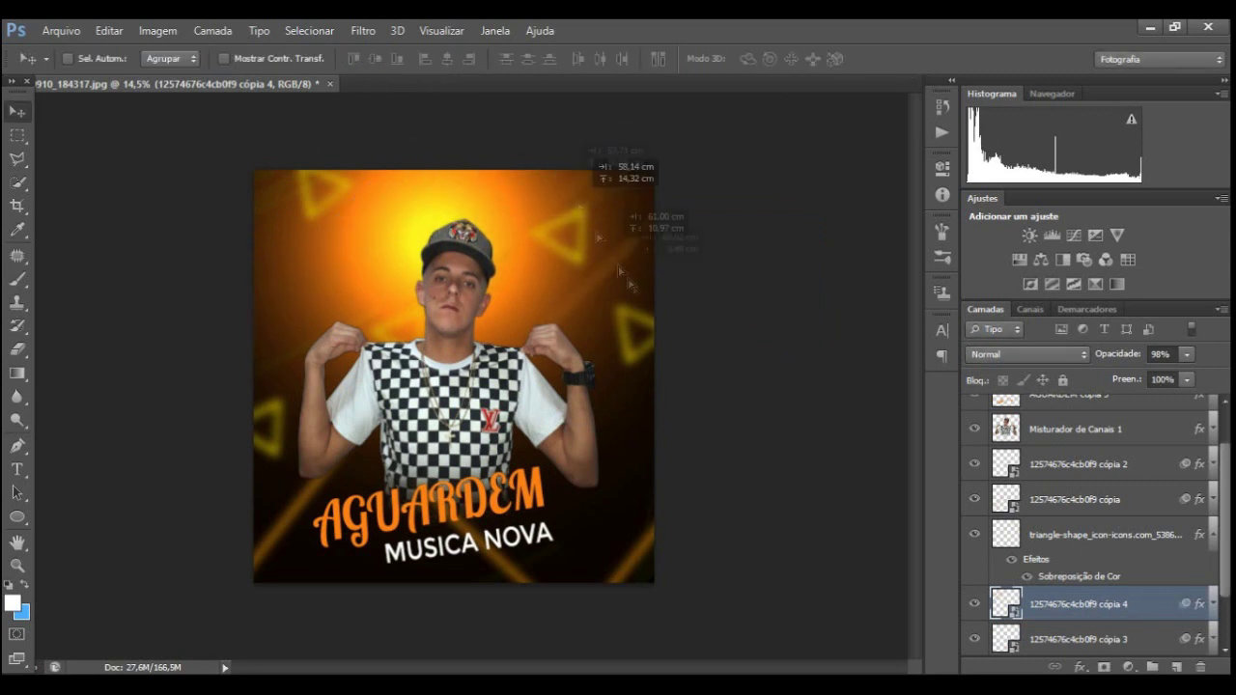
pyautogui.moveTo(596, 175); pyautogui.dragTo(676, 242)
# Reorder the triangle and streak layers, then select the second and third streak copies.
pyautogui.moveTo(1123, 560); pyautogui.dragTo(1037, 541)
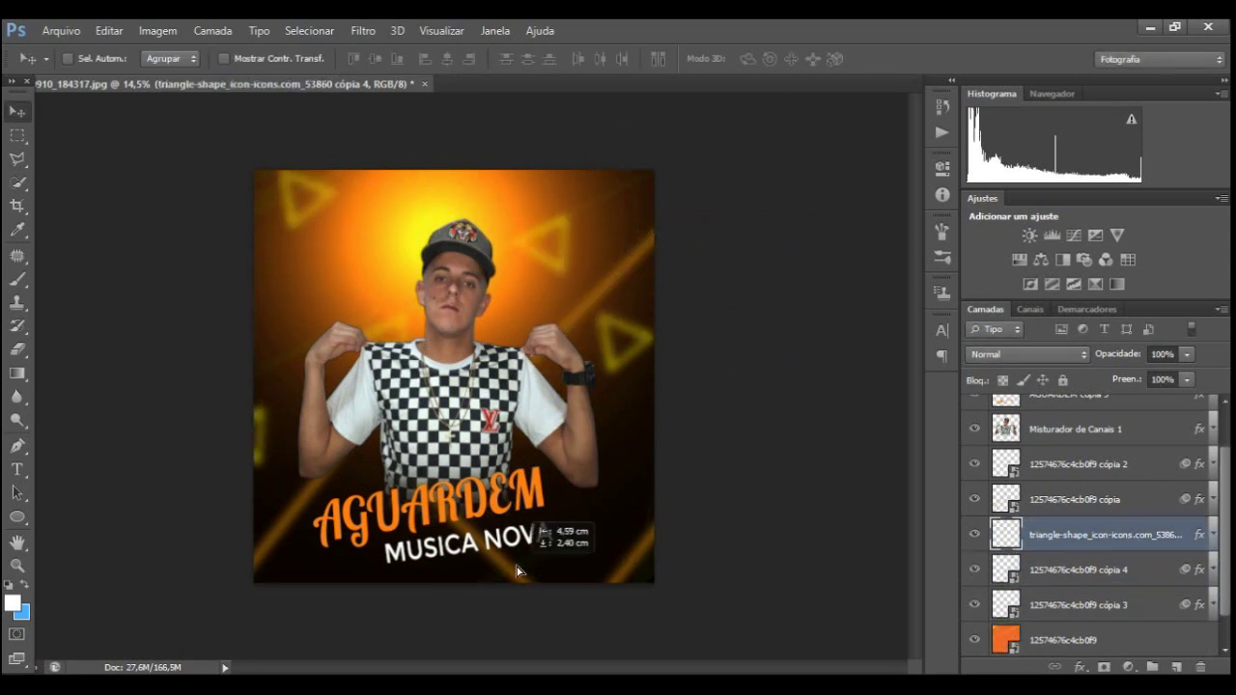
pyautogui.click(1081, 463)
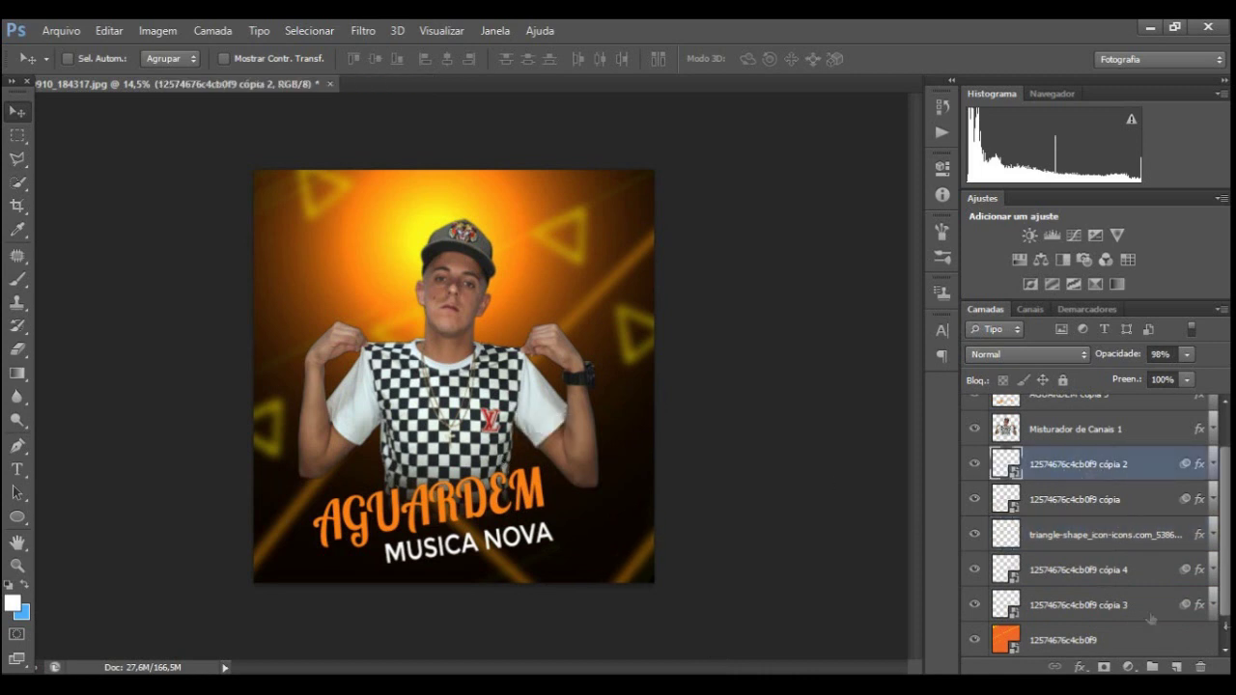
pyautogui.click(1081, 499)
# Nudge the third streak copy down and scale the placed logo small.
pyautogui.click(1081, 604)
pyautogui.moveTo(792, 487); pyautogui.dragTo(807, 625)
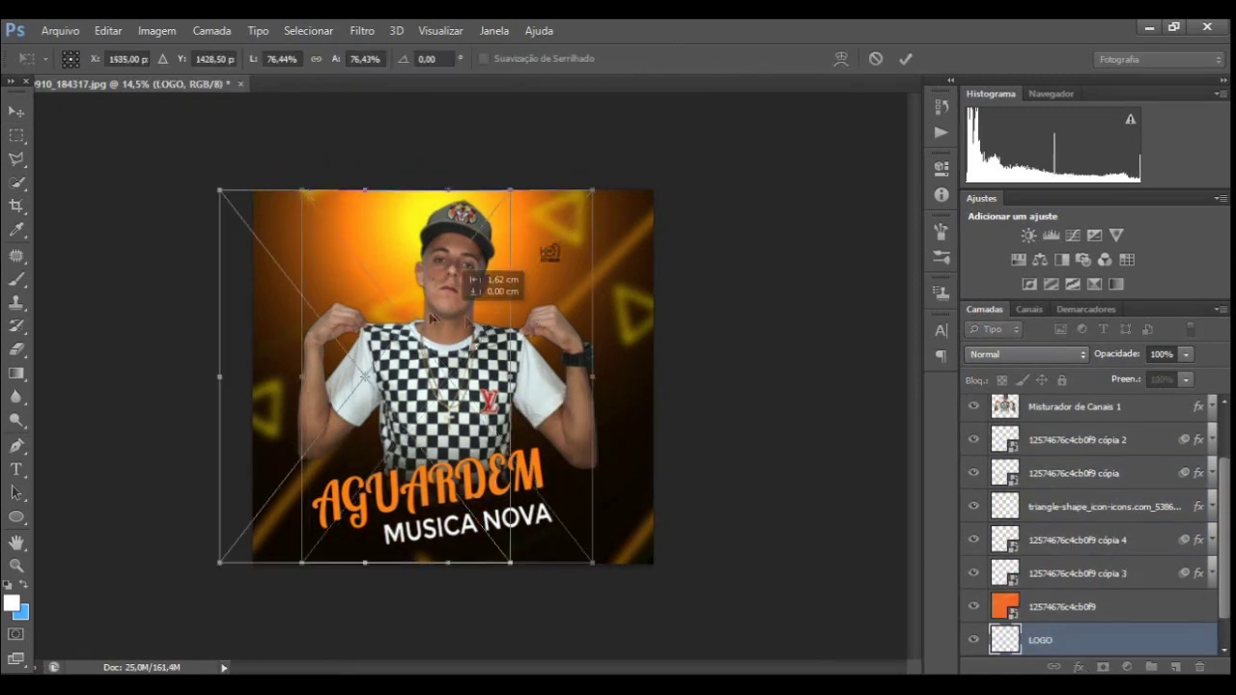
pyautogui.moveTo(653, 189); pyautogui.dragTo(570, 290)
pyautogui.press('Return')
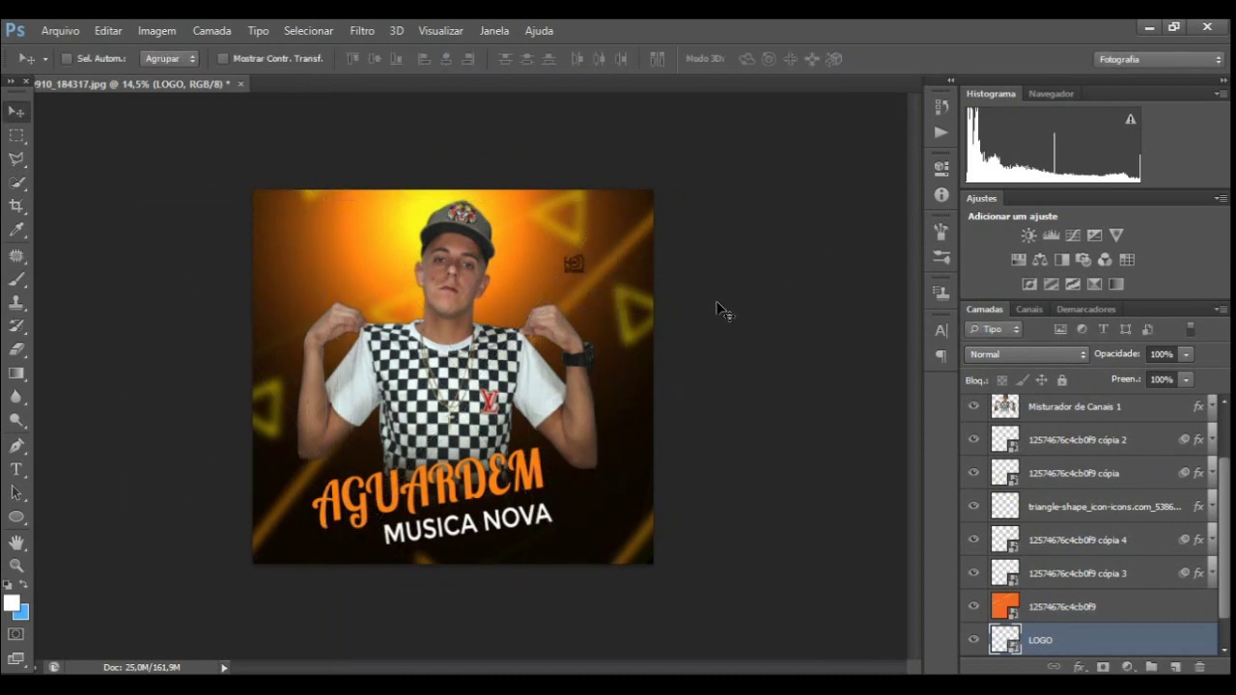
# Type the designer's signature name as a text line near the top-left.
pyautogui.click(17, 469)
pyautogui.click(277, 286)
pyautogui.write('doquinha_djesiner')
# Give the signature a script font and move it toward the left edge.
pyautogui.click(192, 59)
pyautogui.click(145, 232)
pyautogui.click(16, 111)
pyautogui.moveTo(347, 280)
pyautogui.mouseDown()
pyautogui.moveTo(362, 282)
pyautogui.moveTo(350, 197)
pyautogui.mouseUp()
# Rotate the signature about -90° to run vertically along the left edge.
pyautogui.hotkey('ctrl', 't')
pyautogui.scroll(5, 365, 304)
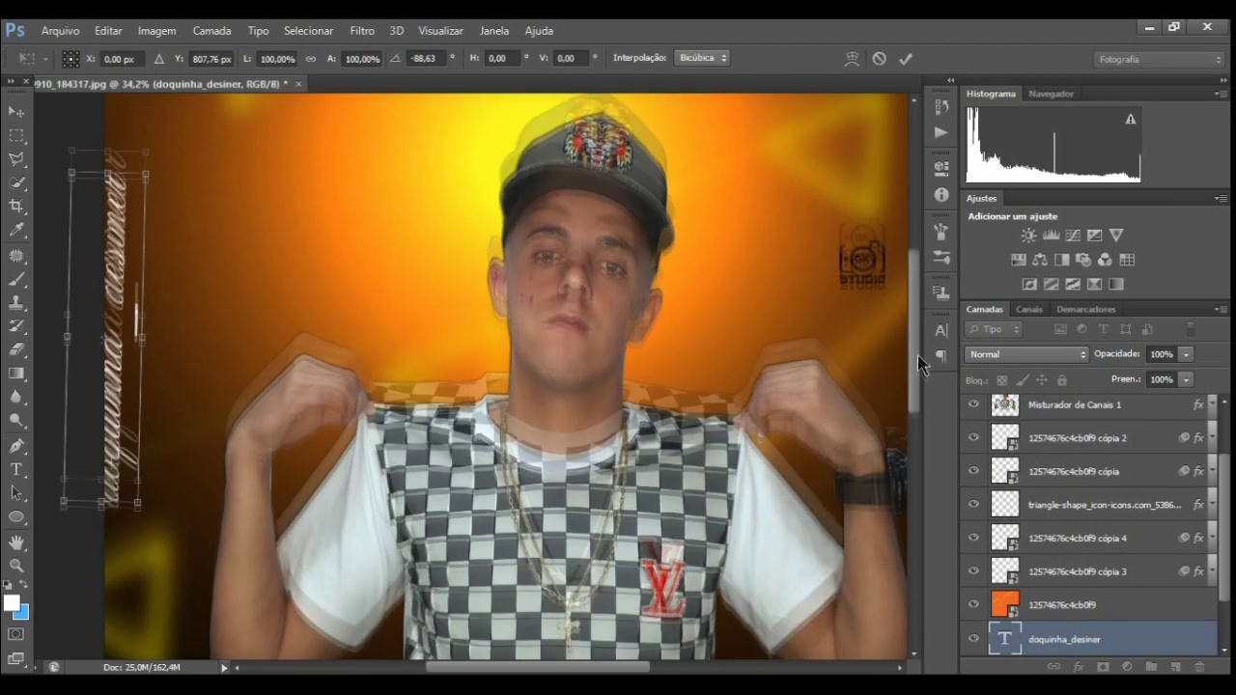
pyautogui.scroll(3, 103, 257)
pyautogui.moveTo(135, 328)
pyautogui.mouseDown()
pyautogui.moveTo(169, 328)
pyautogui.moveTo(126, 349)
pyautogui.mouseUp()
pyautogui.click(904, 58)
pyautogui.scroll(-5, 766, 384)
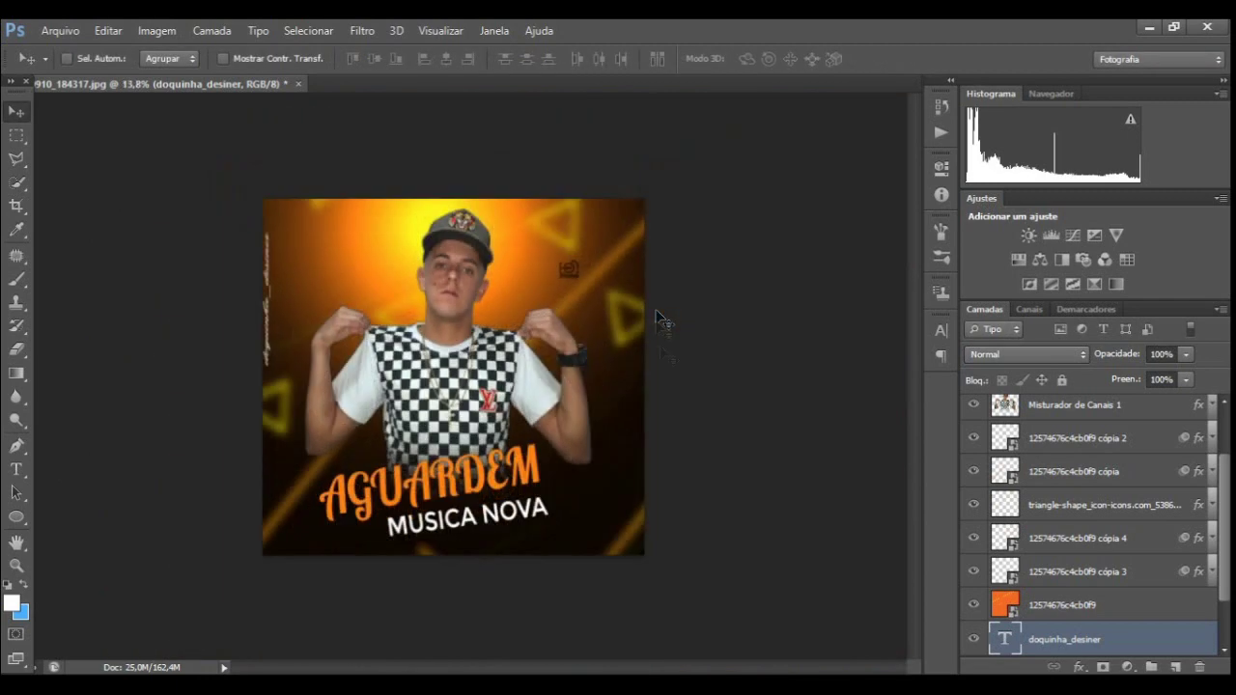